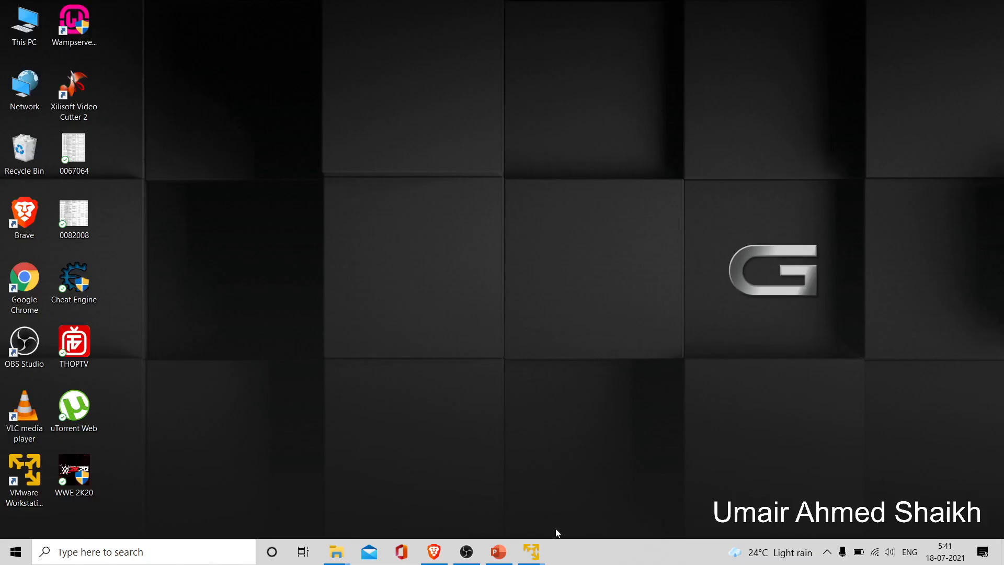
- Bring the Windows Server VM forward, reposition Server Manager, and minimize it to reveal the desktop
{"action": "mouse_move", "coordinate": [531, 551]}
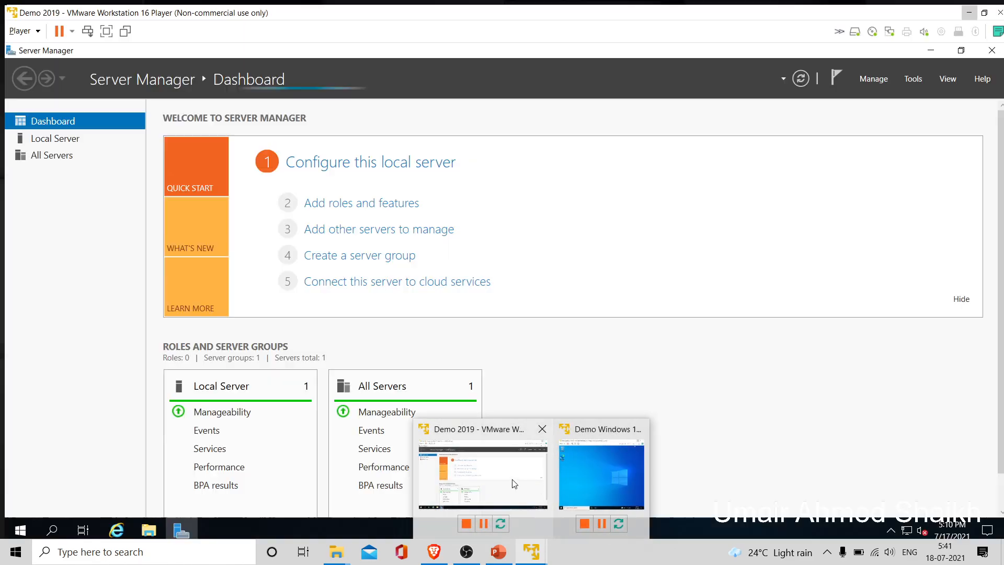
{"action": "left_click", "coordinate": [512, 479]}
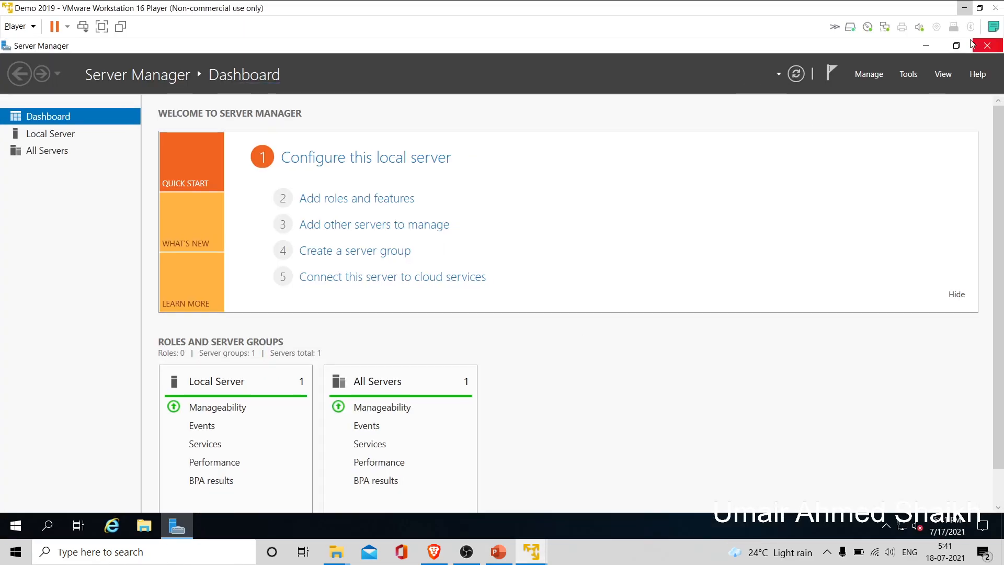
{"action": "left_click", "coordinate": [961, 48]}
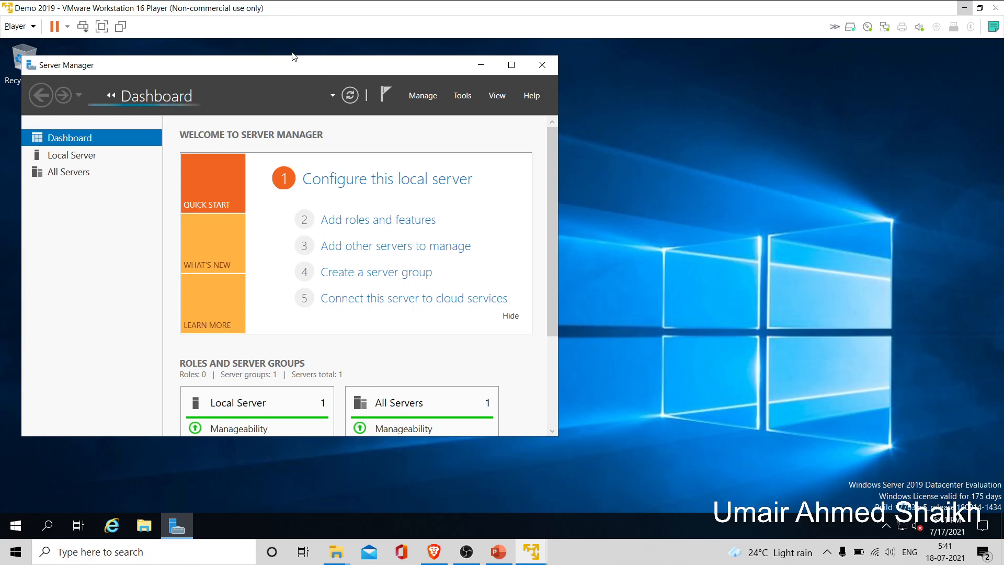
{"action": "left_click_drag", "start_coordinate": [293, 66], "coordinate": [448, 80]}
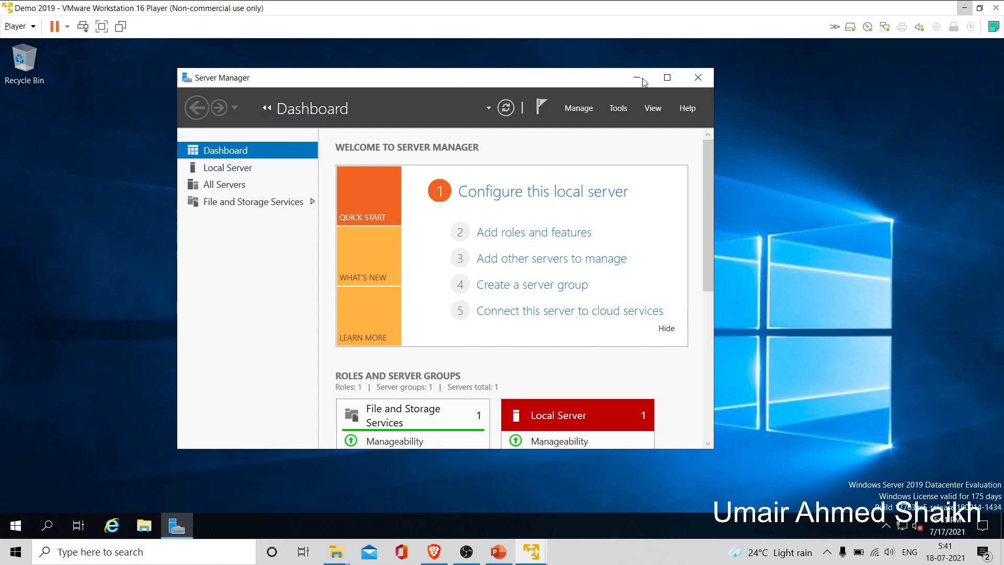
{"action": "left_click", "coordinate": [666, 77]}
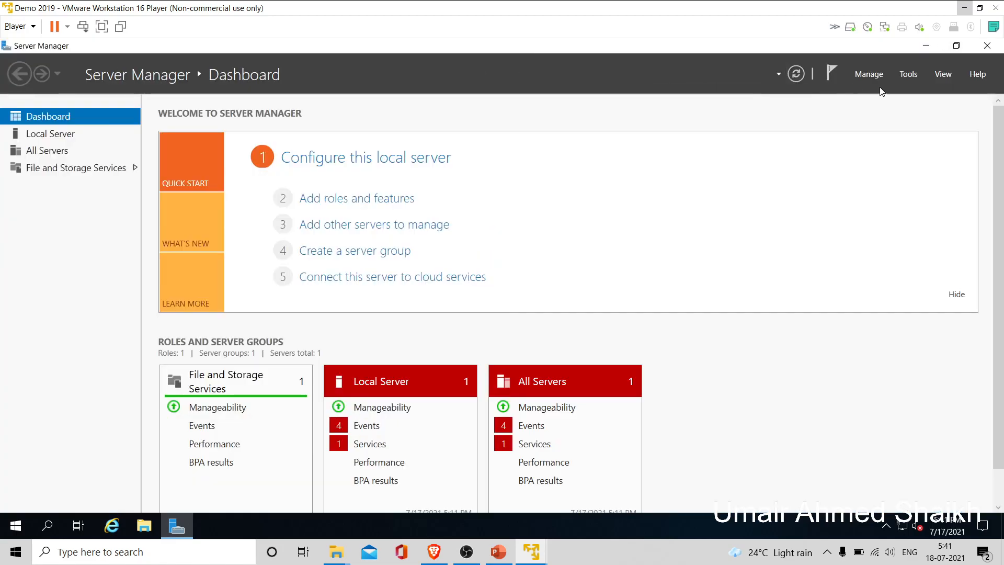
{"action": "left_click", "coordinate": [913, 74]}
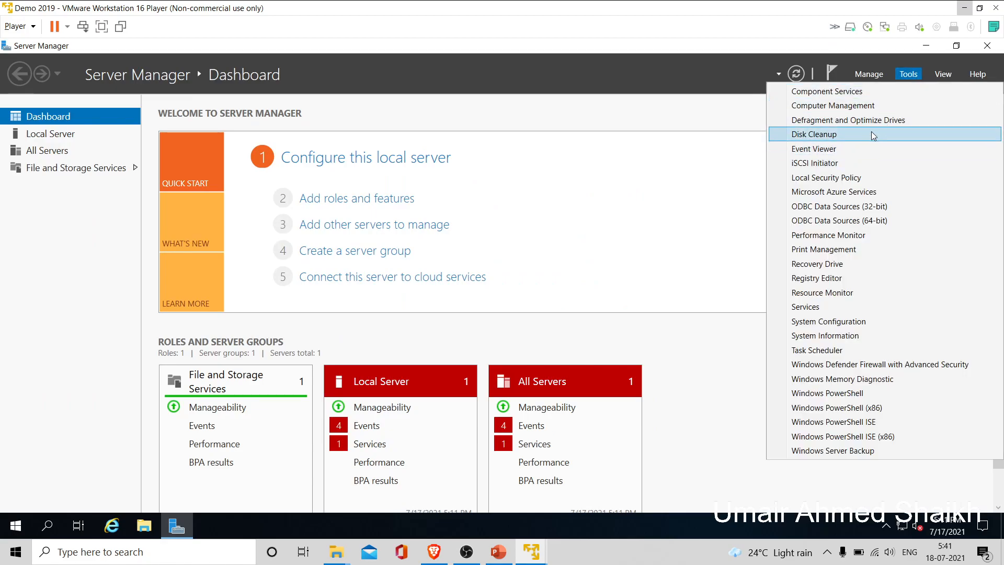
{"action": "left_click", "coordinate": [719, 110]}
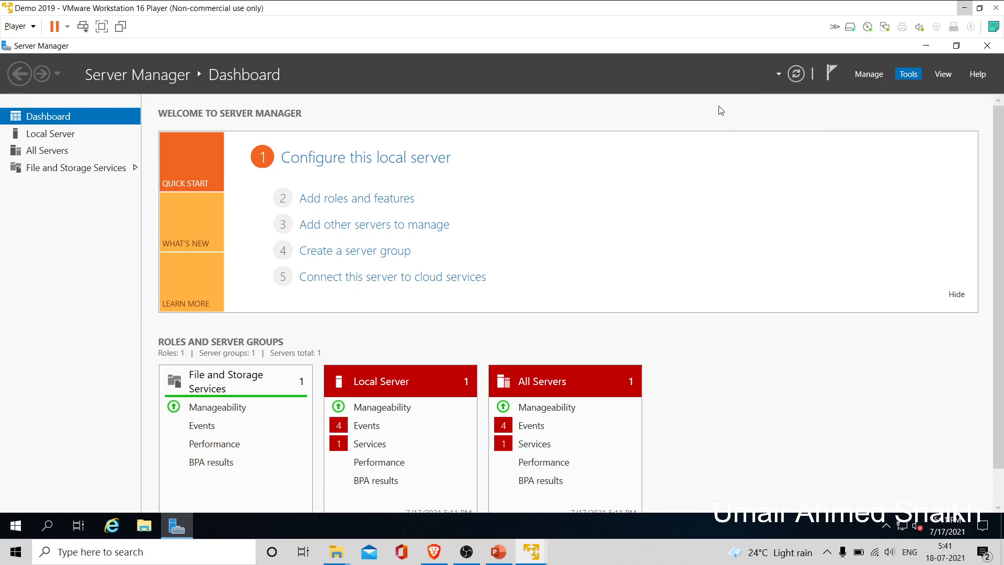
{"action": "left_click", "coordinate": [956, 48]}
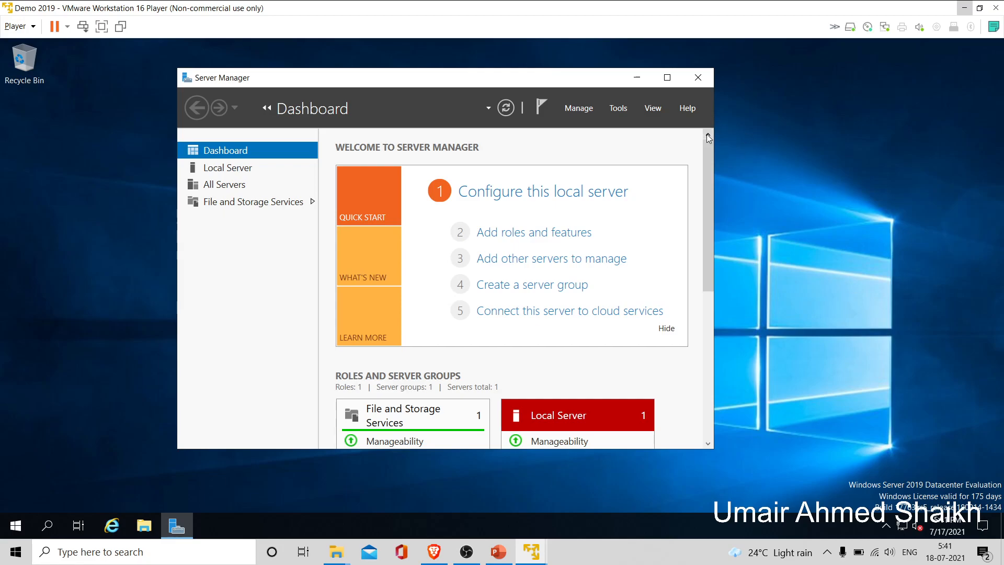
{"action": "left_click", "coordinate": [637, 79]}
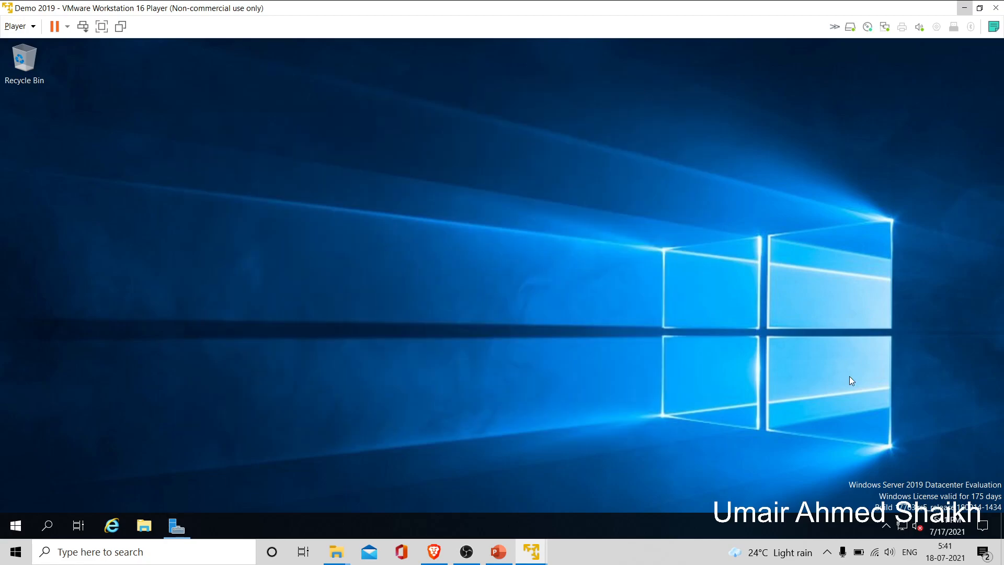
- Open the Date and time settings from the taskbar clock
{"action": "left_click", "coordinate": [950, 531]}
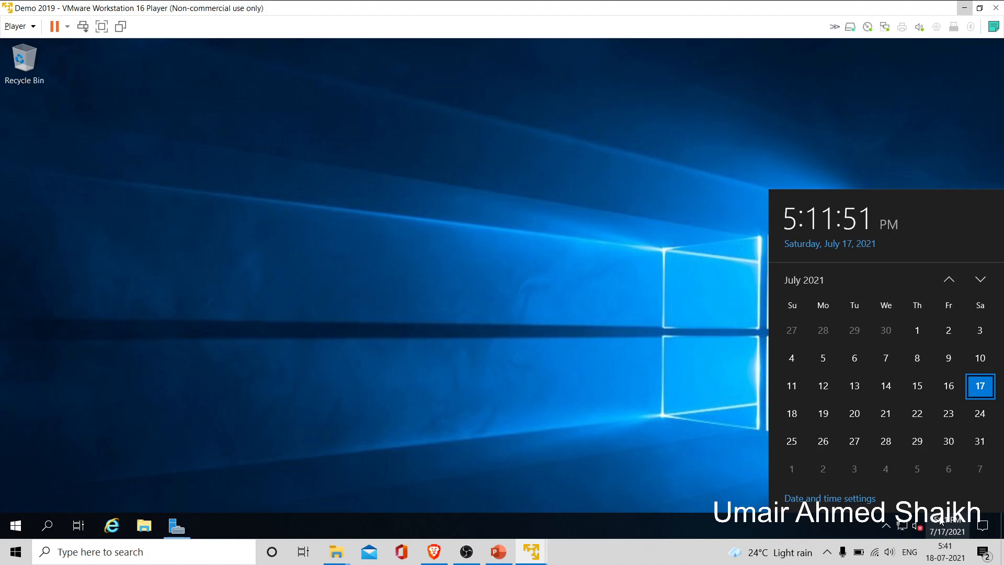
{"action": "left_click", "coordinate": [869, 497]}
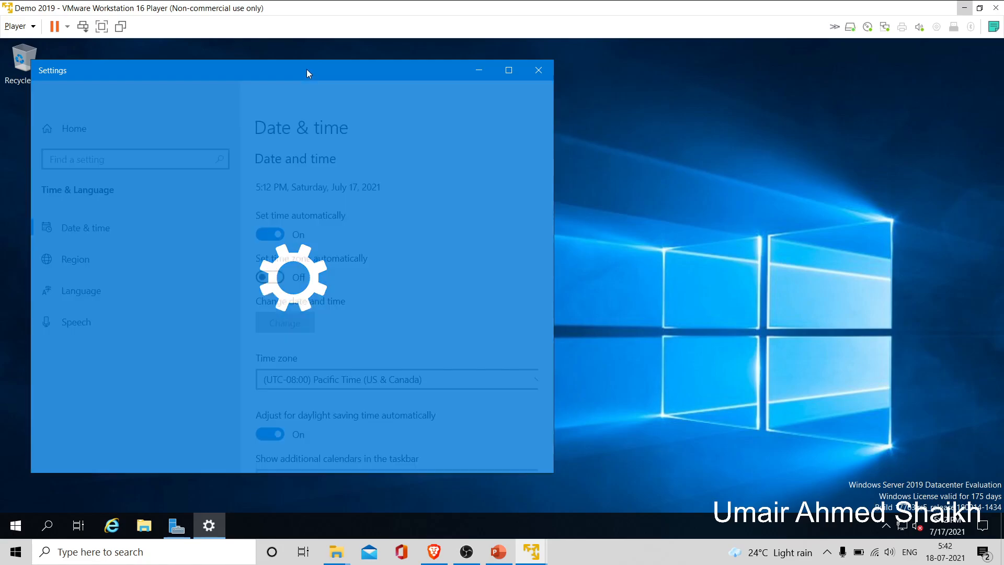
{"action": "left_click_drag", "start_coordinate": [306, 69], "coordinate": [376, 71]}
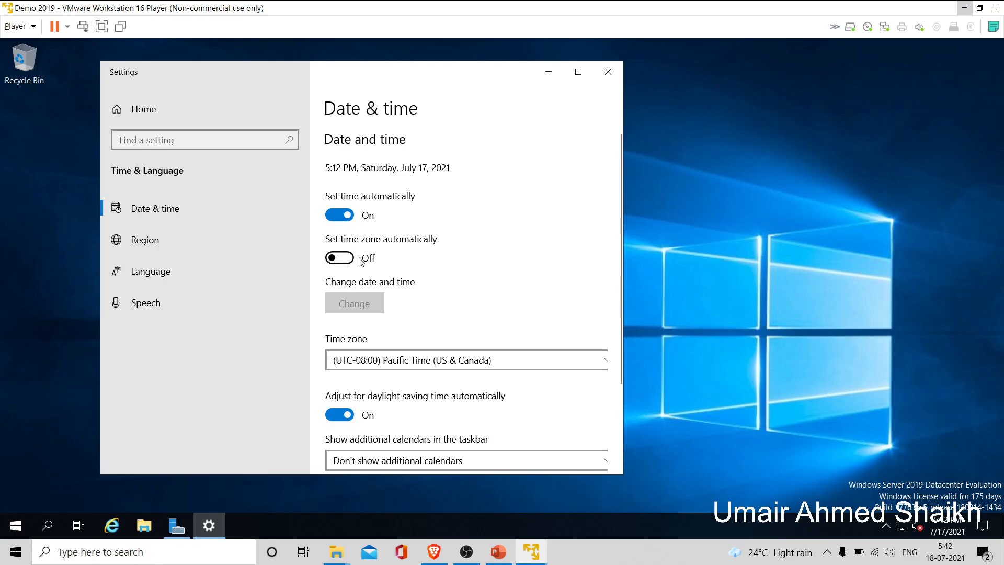
- Choose (UTC+05:30) Chennai, Kolkata, Mumbai, New Delhi as the time zone
{"action": "left_click", "coordinate": [432, 366]}
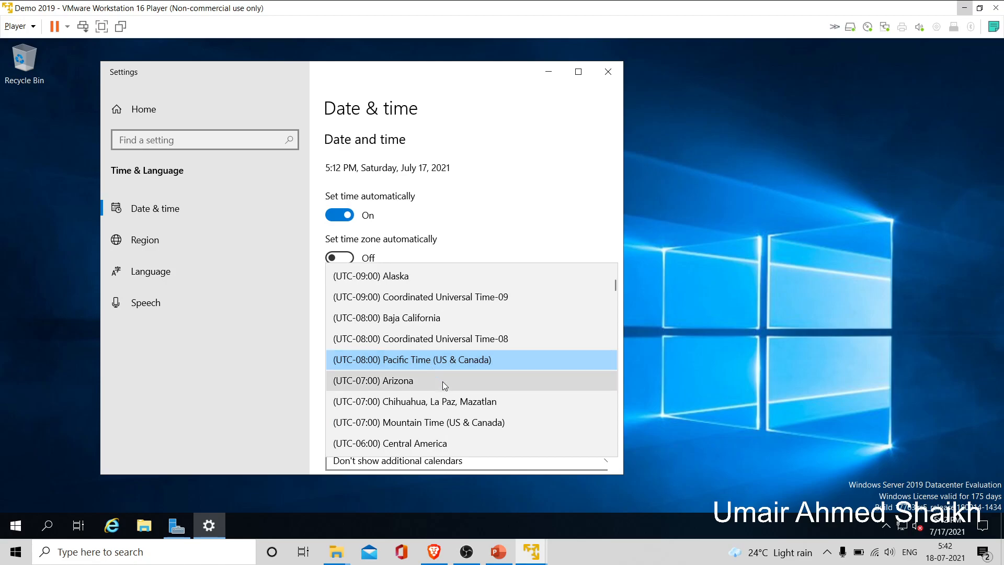
{"action": "left_click", "coordinate": [442, 381]}
{"action": "key", "text": "Down"}
{"action": "key", "text": "Down"}
{"action": "key", "text": "Down"}
{"action": "key", "text": "Down"}
{"action": "key", "text": "Down"}
{"action": "key", "text": "Down"}
{"action": "key", "text": "Down"}
{"action": "key", "text": "Down"}
{"action": "key", "text": "Down"}
{"action": "key", "text": "Down"}
{"action": "key", "text": "Down"}
{"action": "key", "text": "Down"}
{"action": "key", "text": "Down"}
{"action": "key", "text": "Down"}
{"action": "key", "text": "Down"}
{"action": "key", "text": "Down"}
{"action": "key", "text": "Down"}
{"action": "key", "text": "Down"}
{"action": "key", "text": "Down"}
{"action": "key", "text": "Down"}
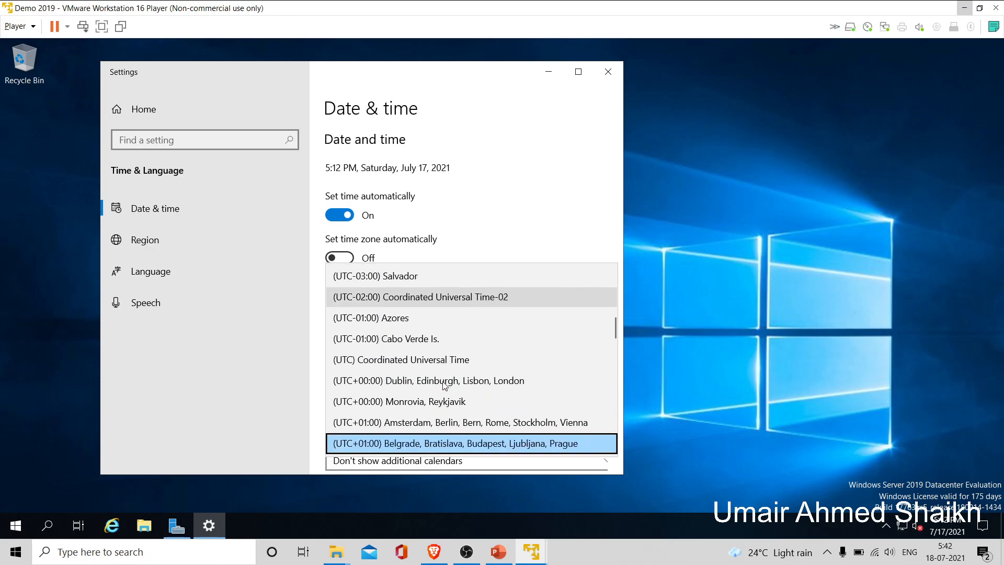
{"action": "key", "text": "Down"}
{"action": "key", "text": "Down"}
{"action": "key", "text": "Down"}
{"action": "key", "text": "Down"}
{"action": "key", "text": "Down"}
{"action": "key", "text": "Down"}
{"action": "key", "text": "Down"}
{"action": "key", "text": "Down"}
{"action": "key", "text": "Down"}
{"action": "key", "text": "Down"}
{"action": "key", "text": "Down"}
{"action": "key", "text": "Down"}
{"action": "key", "text": "Down"}
{"action": "key", "text": "Down"}
{"action": "key", "text": "Down"}
{"action": "key", "text": "Down"}
{"action": "key", "text": "Down"}
{"action": "key", "text": "Down"}
{"action": "key", "text": "Down"}
{"action": "key", "text": "Down"}
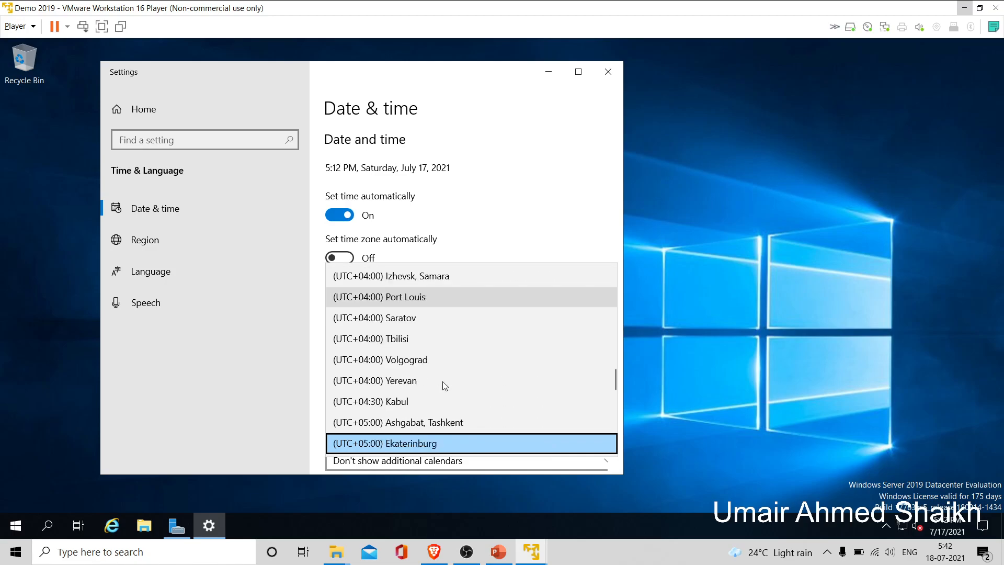
{"action": "key", "text": "Down"}
{"action": "key", "text": "Down"}
{"action": "key", "text": "Down"}
{"action": "key", "text": "Down"}
{"action": "key", "text": "Down"}
{"action": "key", "text": "Down"}
{"action": "key", "text": "Down"}
{"action": "key", "text": "Down"}
{"action": "key", "text": "Down"}
{"action": "key", "text": "Down"}
{"action": "key", "text": "Down"}
{"action": "key", "text": "Down"}
{"action": "key", "text": "Down"}
{"action": "key", "text": "Down"}
{"action": "key", "text": "Down"}
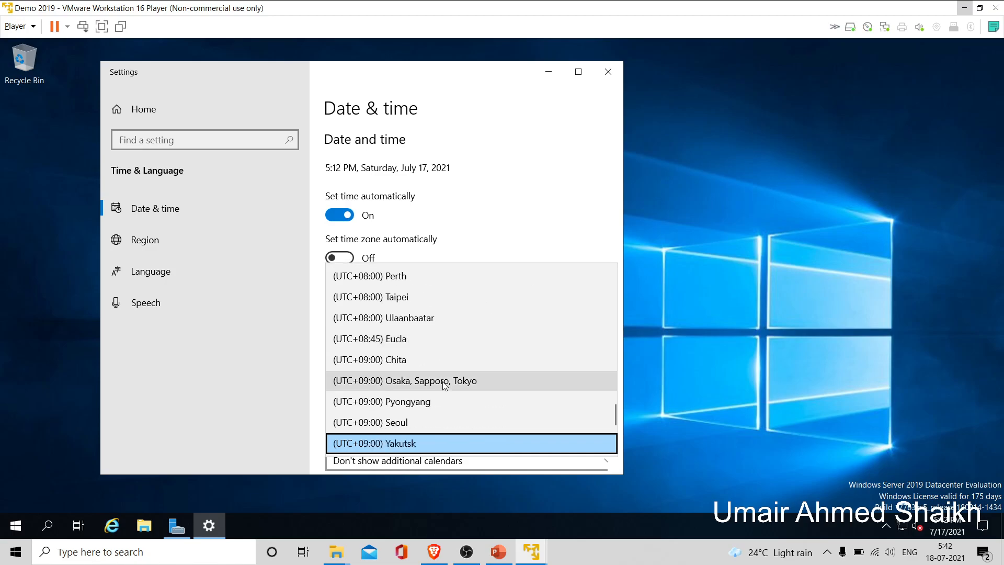
{"action": "key", "text": "Down"}
{"action": "key", "text": "Down"}
{"action": "key", "text": "Down"}
{"action": "key", "text": "Down"}
{"action": "key", "text": "Down"}
{"action": "key", "text": "Up"}
{"action": "key", "text": "Up"}
{"action": "key", "text": "Up"}
{"action": "key", "text": "Up"}
{"action": "key", "text": "Up"}
{"action": "key", "text": "Up"}
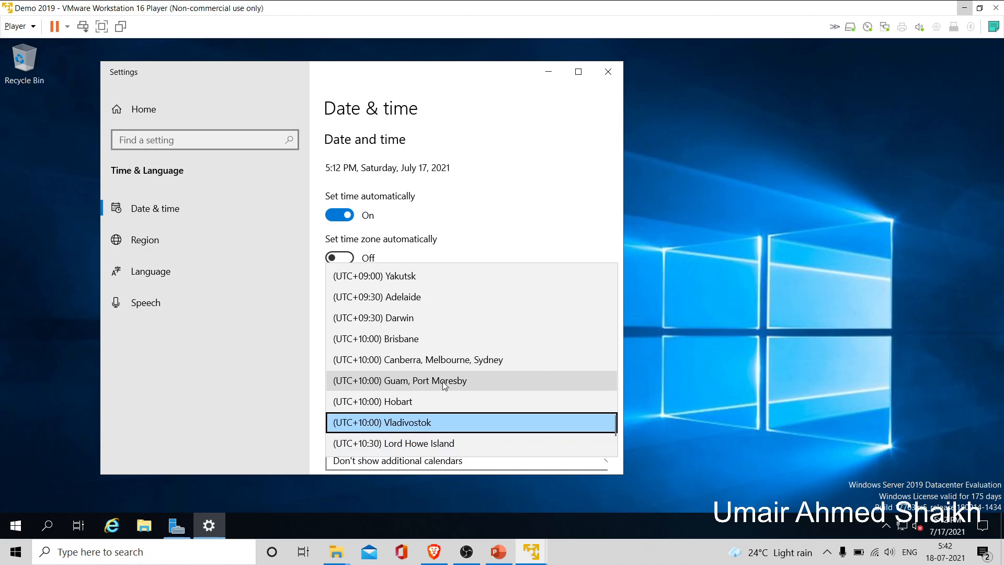
{"action": "key", "text": "Up"}
{"action": "key", "text": "Up"}
{"action": "key", "text": "Up"}
{"action": "key", "text": "Up"}
{"action": "key", "text": "Up"}
{"action": "key", "text": "Up"}
{"action": "key", "text": "Up"}
{"action": "key", "text": "Up"}
{"action": "key", "text": "Up"}
{"action": "key", "text": "Up"}
{"action": "key", "text": "Up"}
{"action": "key", "text": "Up"}
{"action": "key", "text": "Up"}
{"action": "key", "text": "Up"}
{"action": "key", "text": "Up"}
{"action": "key", "text": "Up"}
{"action": "key", "text": "Up"}
{"action": "key", "text": "Up"}
{"action": "key", "text": "Up"}
{"action": "key", "text": "Up"}
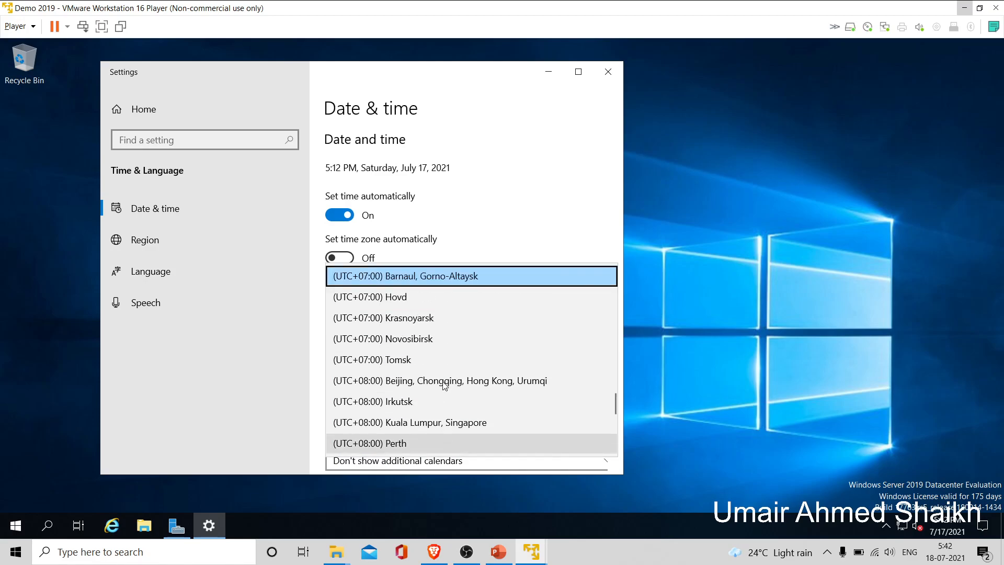
{"action": "key", "text": "Up"}
{"action": "key", "text": "Up"}
{"action": "key", "text": "Up"}
{"action": "key", "text": "Up"}
{"action": "key", "text": "Up"}
{"action": "key", "text": "Up"}
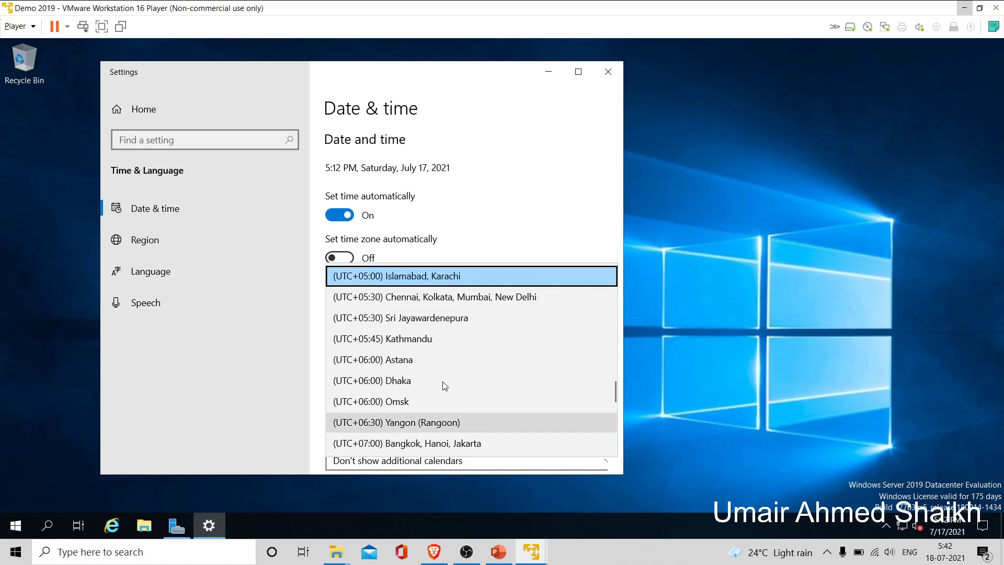
{"action": "left_click", "coordinate": [506, 302]}
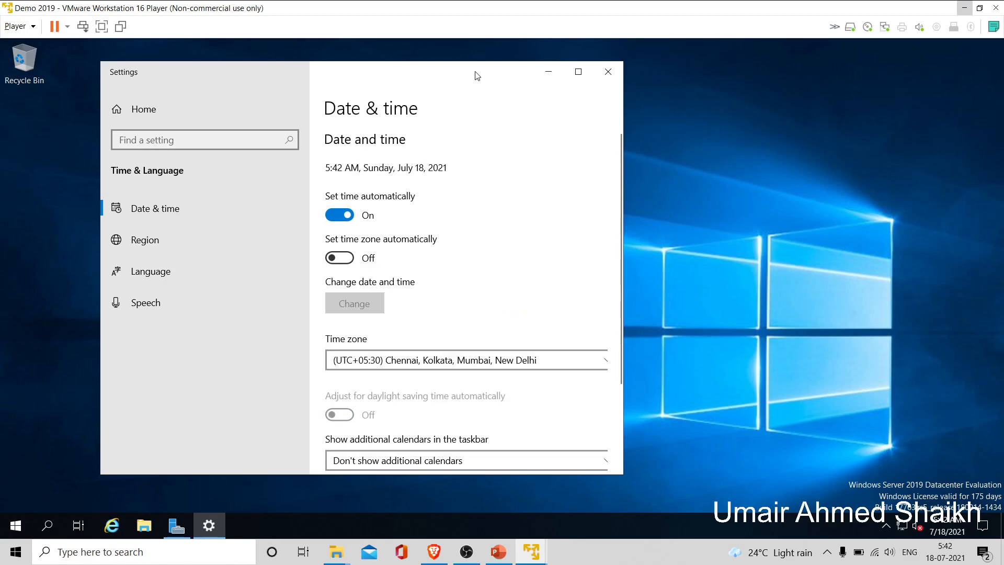
{"action": "left_click_drag", "start_coordinate": [477, 76], "coordinate": [527, 65]}
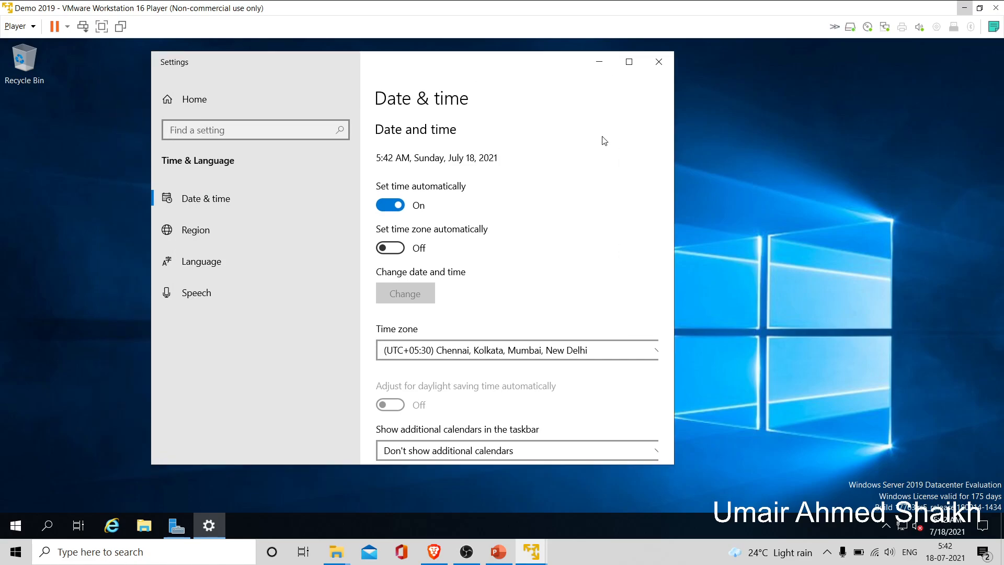
- Close the date and time settings and refresh the guest desktop
{"action": "left_click", "coordinate": [655, 73]}
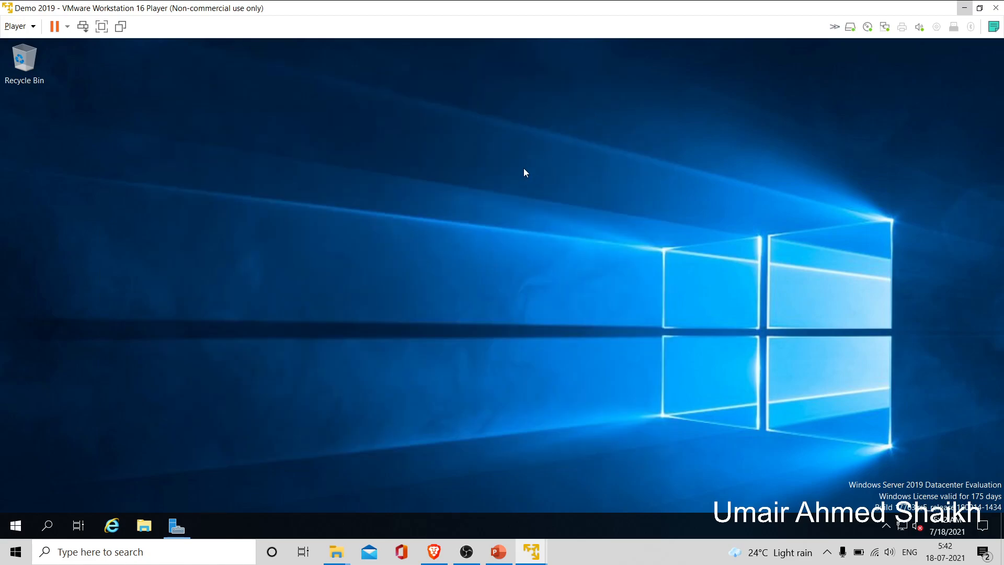
{"action": "right_click", "coordinate": [524, 169]}
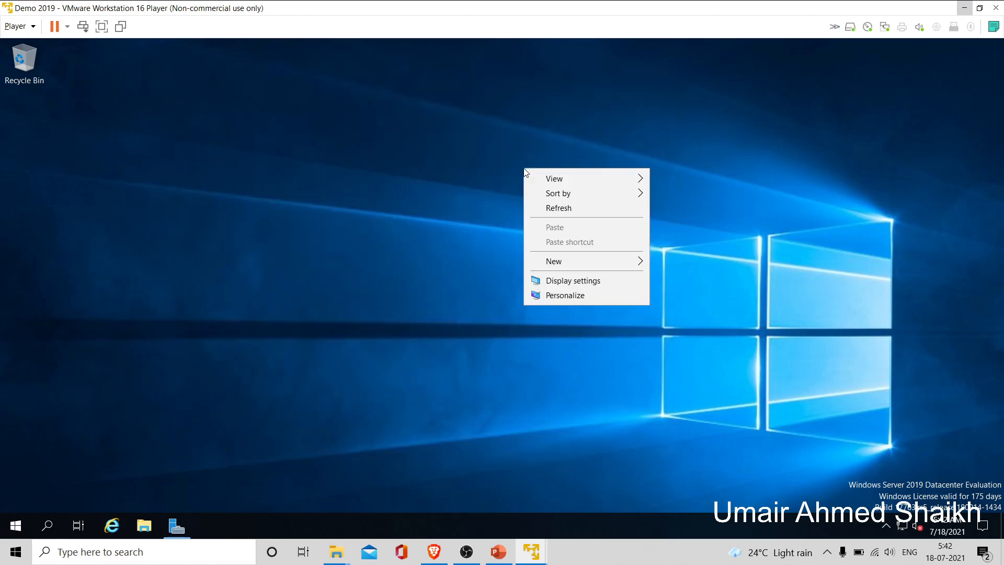
{"action": "left_click", "coordinate": [562, 208]}
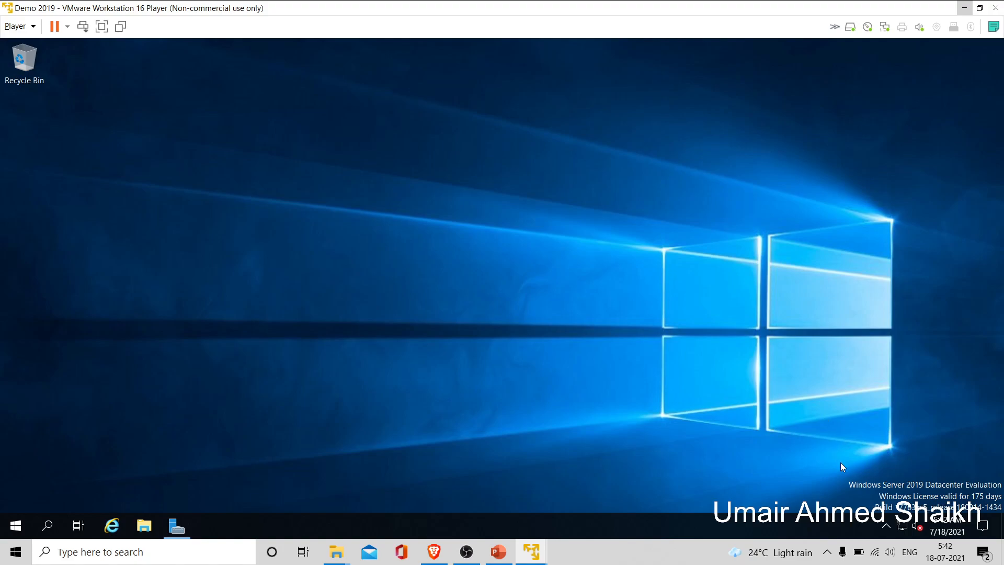
- Open Network and Sharing Center from the Ethernet page of Network & Internet settings
{"action": "right_click", "coordinate": [906, 532]}
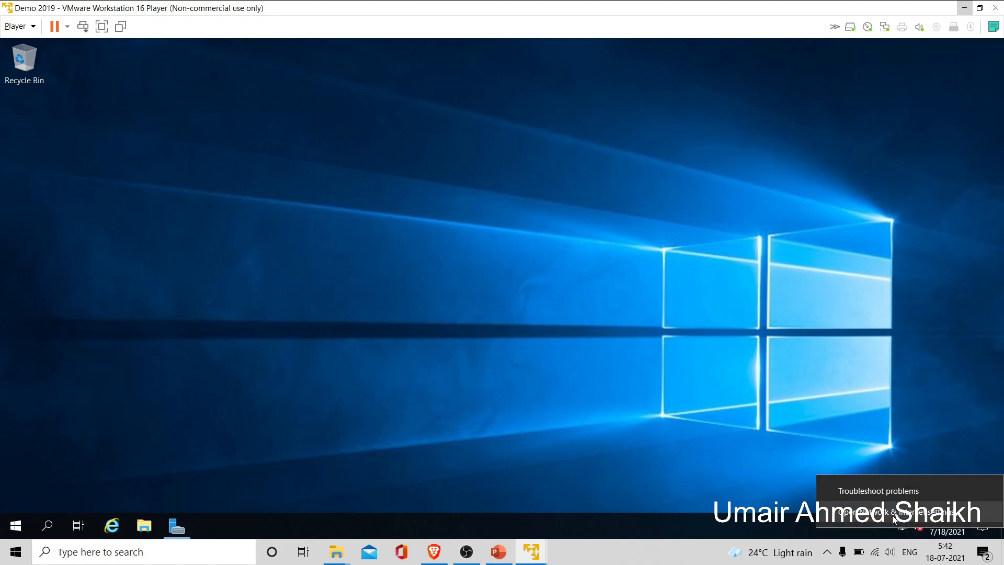
{"action": "left_click", "coordinate": [896, 511]}
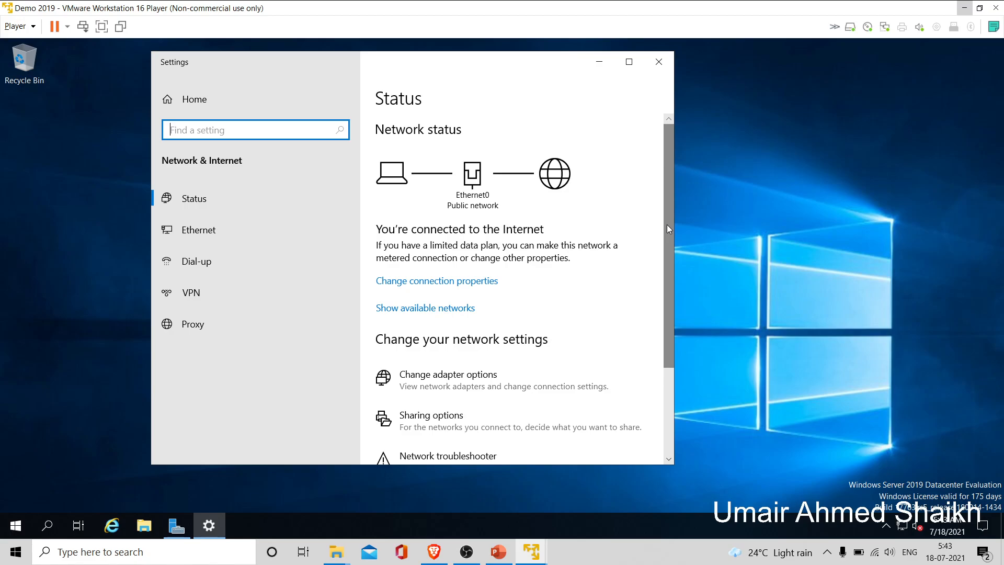
{"action": "left_click", "coordinate": [239, 229]}
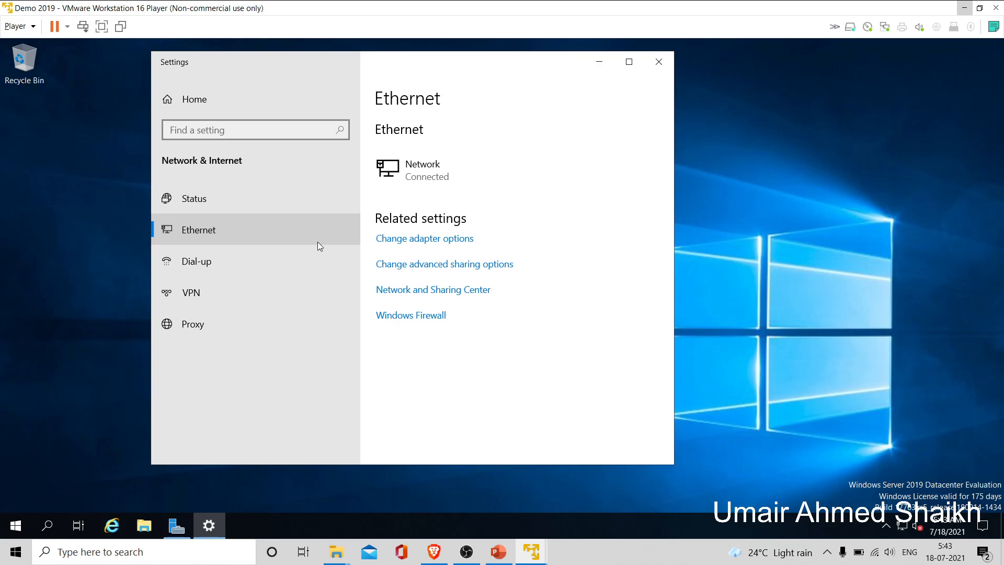
{"action": "left_click", "coordinate": [405, 297]}
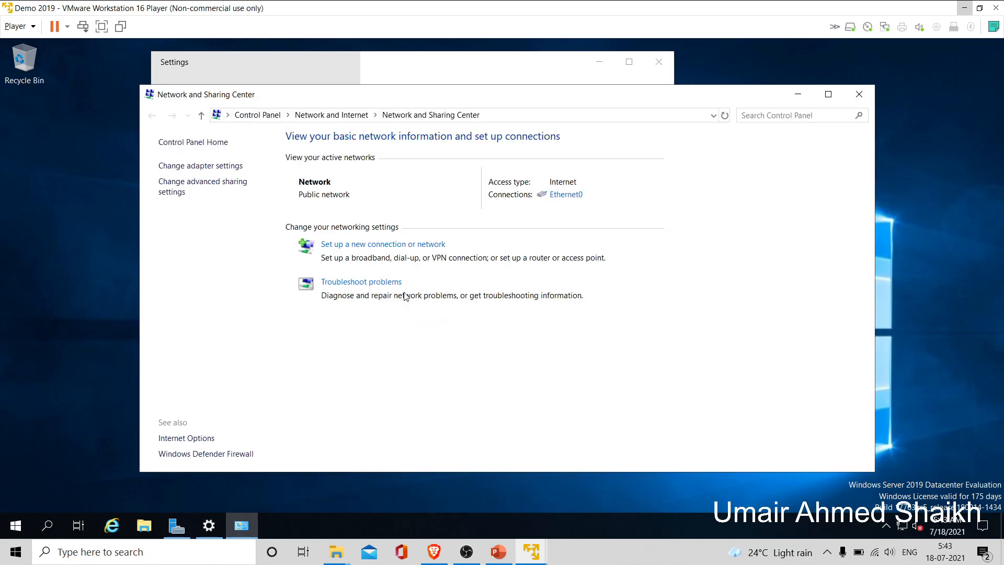
- Untick Internet Protocol Version 6 on Ethernet0 and open its IPv4 properties
{"action": "left_click", "coordinate": [566, 196]}
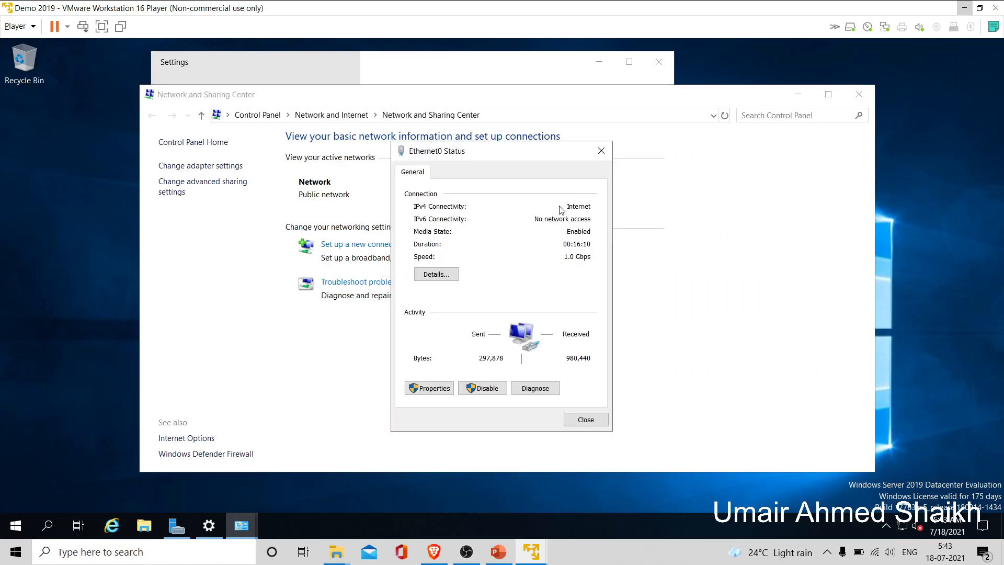
{"action": "left_click", "coordinate": [437, 388]}
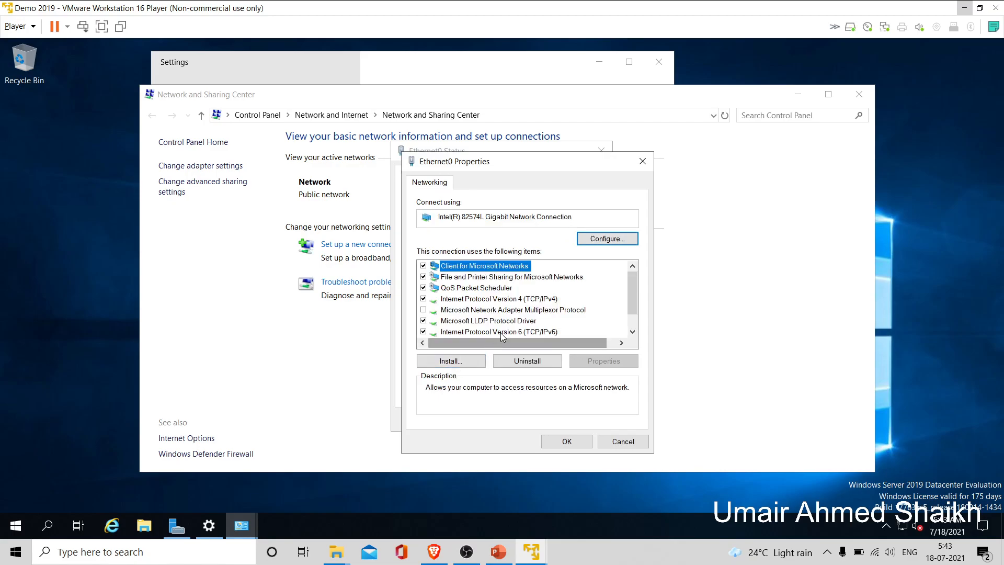
{"action": "left_click", "coordinate": [424, 332]}
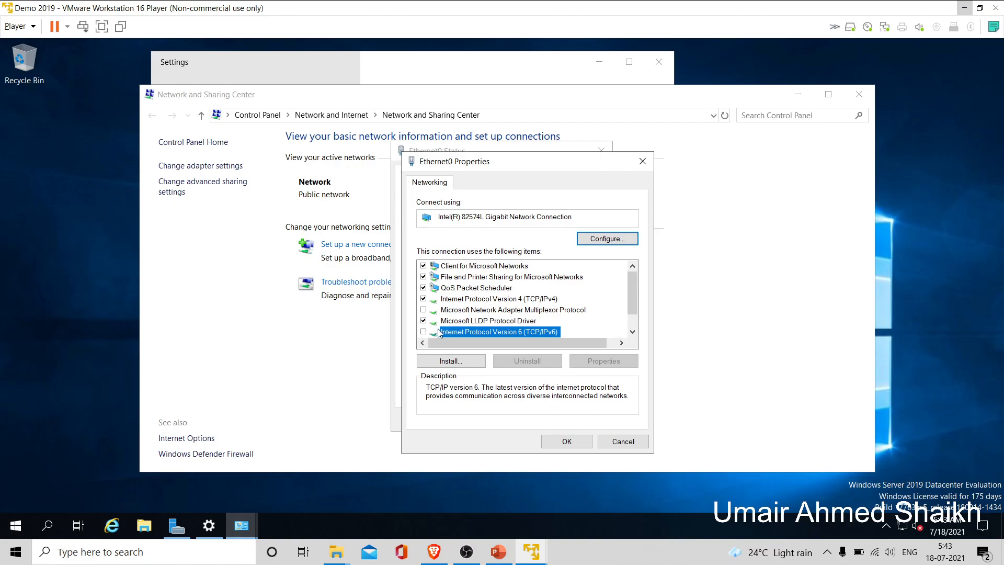
{"action": "left_click", "coordinate": [505, 299]}
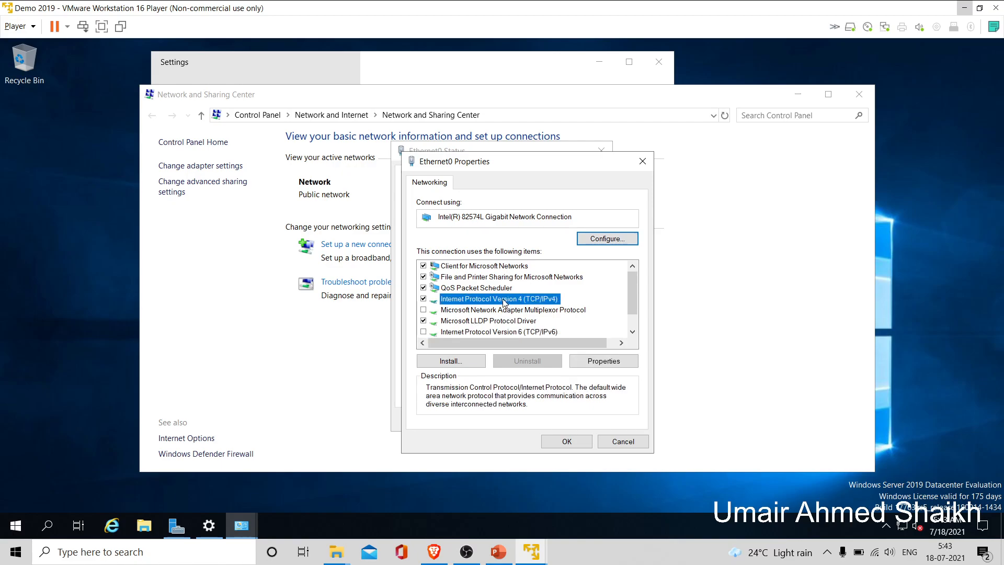
{"action": "left_click", "coordinate": [603, 361]}
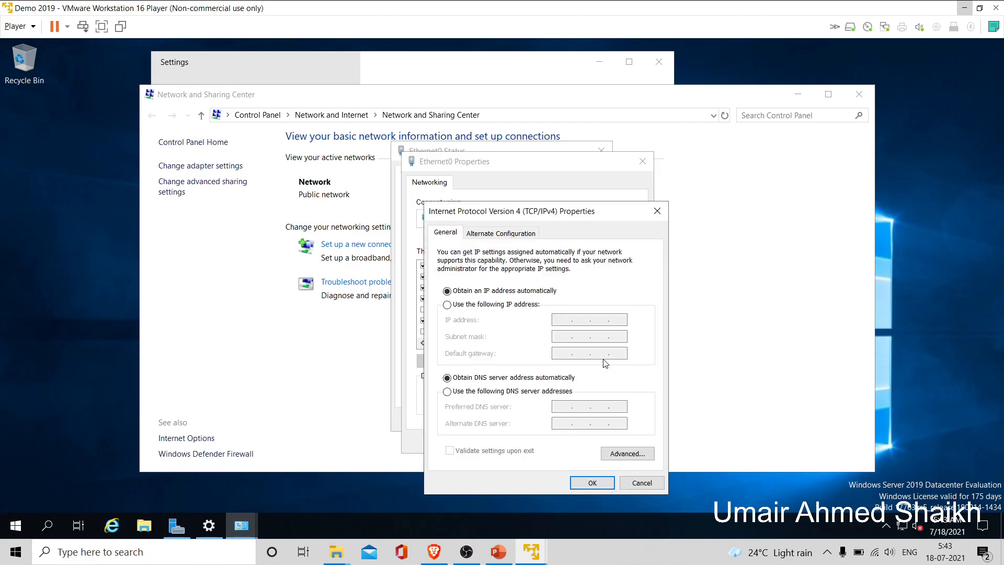
- Select 'Use the following IP address' in the TCP/IPv4 Properties dialog
{"action": "left_click", "coordinate": [447, 304]}
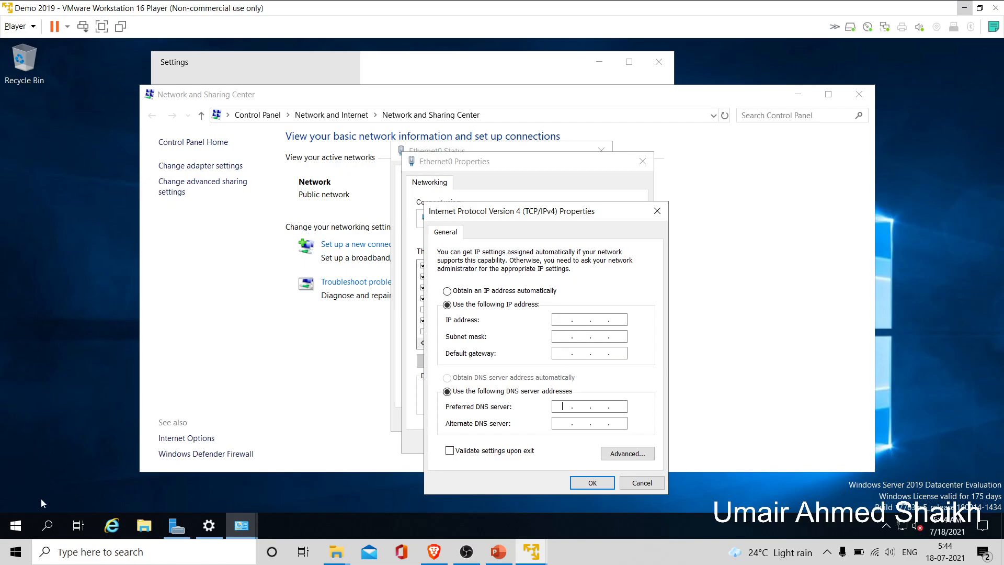
{"action": "left_click", "coordinate": [16, 525]}
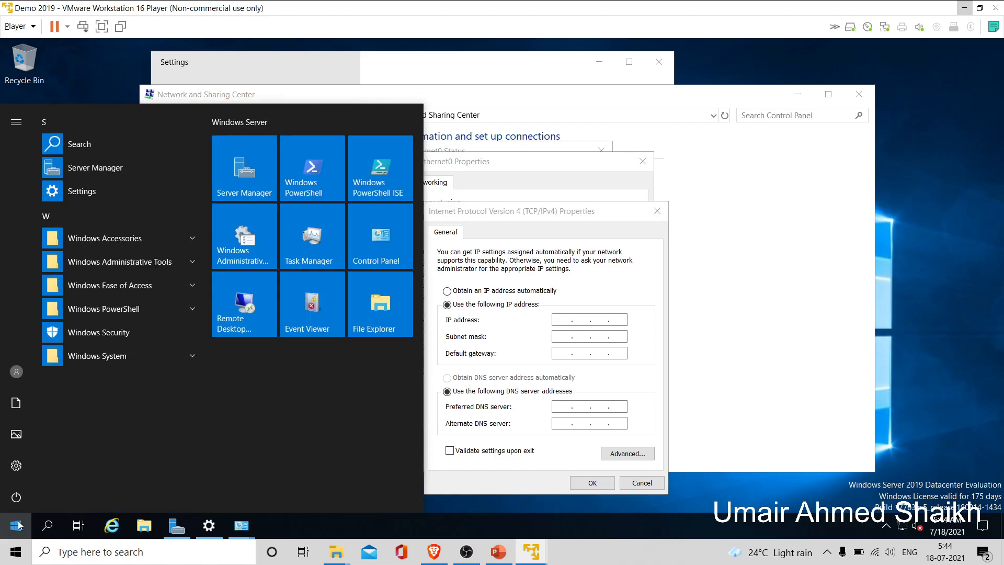
- Run ipconfig in an administrator Command Prompt to read IP 192.168.74.139 and gateway 192.168.74.2
{"action": "left_click", "coordinate": [17, 524]}
{"action": "type", "text": "cmd"}
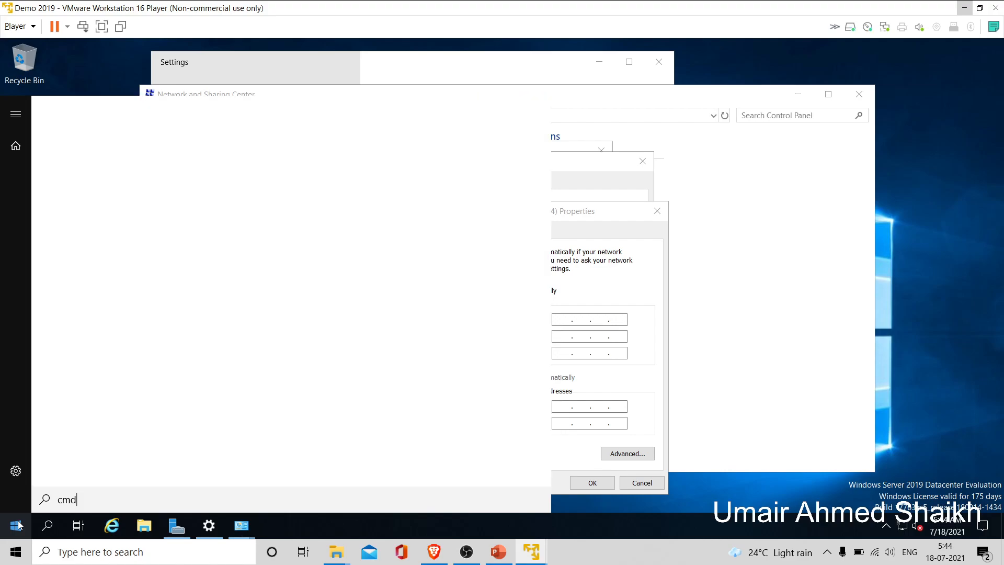
{"action": "key", "text": "Return"}
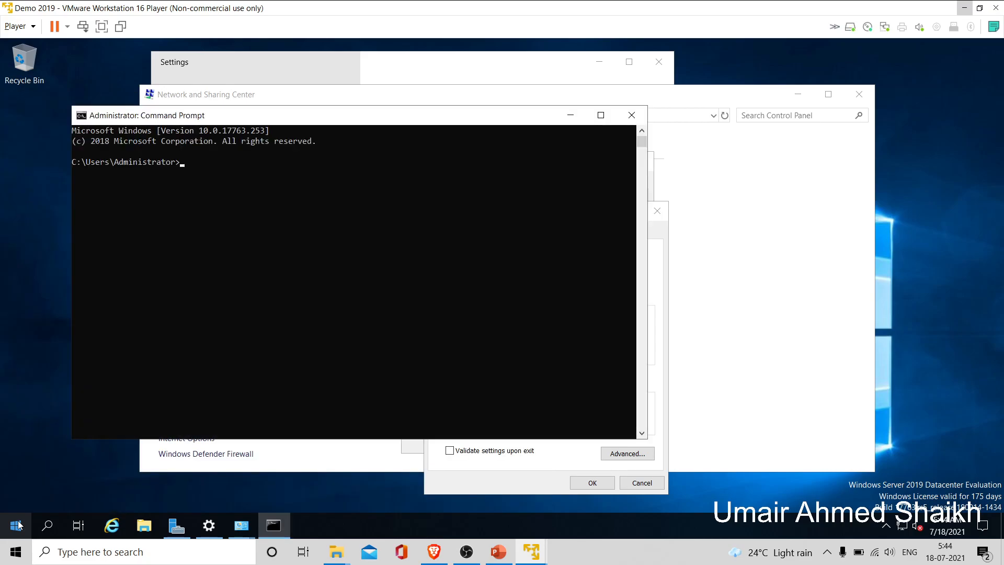
{"action": "type", "text": "ipconfig"}
{"action": "key", "text": "Return"}
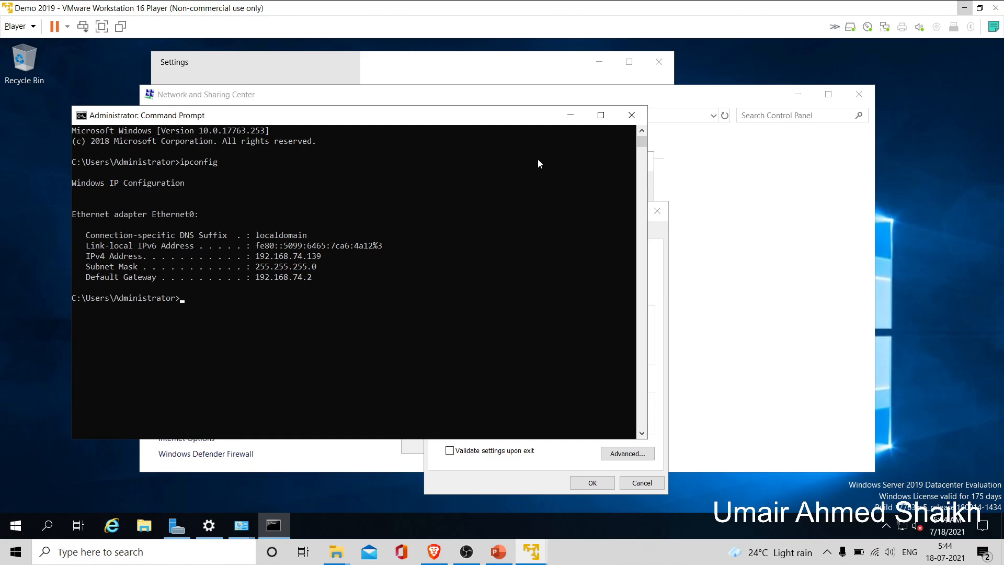
- Enter IP 192.168.74.139, mask 255.255.255.0, gateway 192.168.74.2 and preferred DNS 127.0.0.1
{"action": "left_click", "coordinate": [656, 228]}
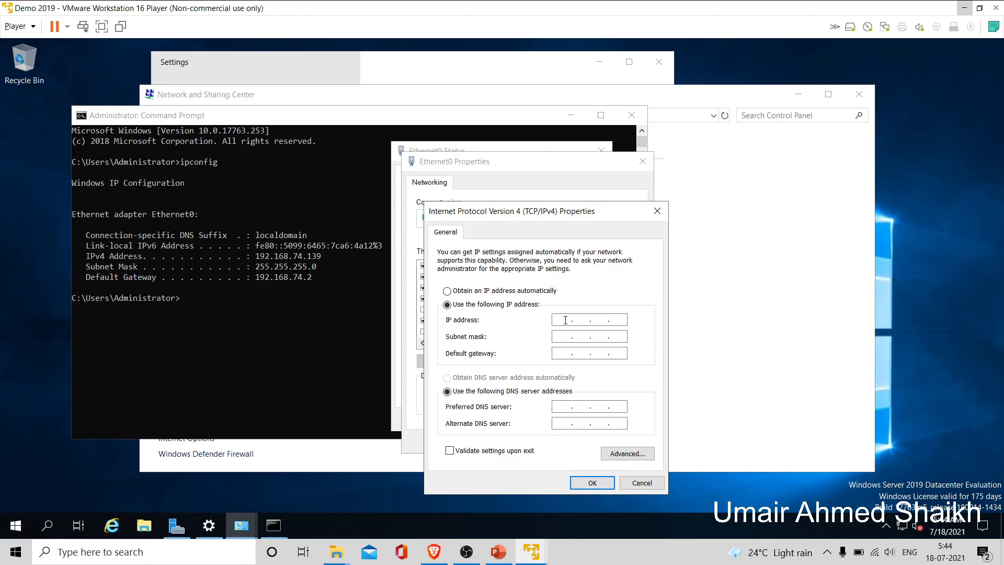
{"action": "type", "text": "192 . 168 . 74 ."}
{"action": "left_click", "coordinate": [617, 319]}
{"action": "type", "text": "139"}
{"action": "left_click", "coordinate": [558, 335]}
{"action": "type", "text": "192 . 168 . "}
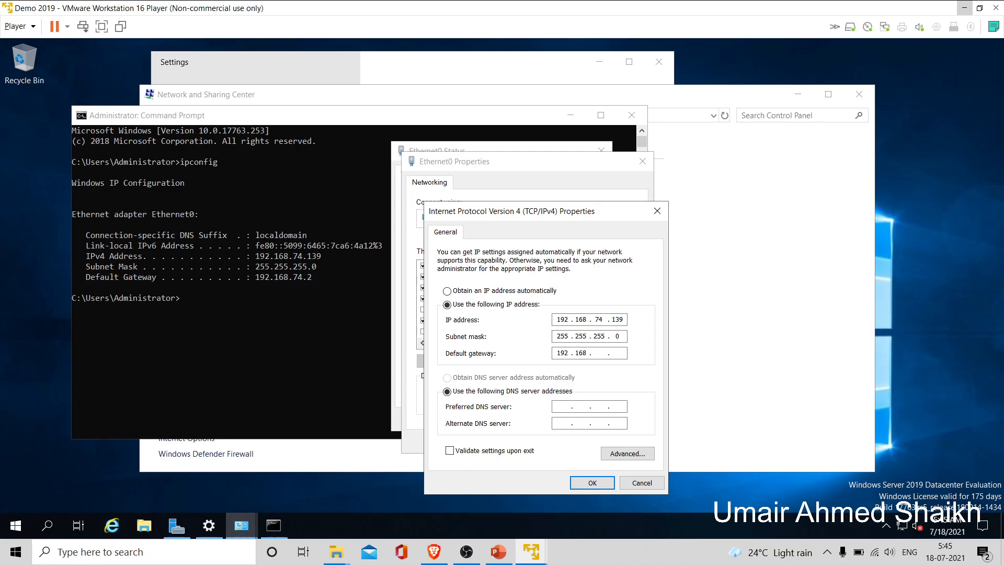
{"action": "type", "text": "74 . 2"}
{"action": "left_click", "coordinate": [569, 407]}
{"action": "type", "text": "127"}
{"action": "type", "text": "0"}
{"action": "type", "text": "0 .1"}
- Confirm the static IPv4 settings and reopen the Ethernet0 properties
{"action": "left_click", "coordinate": [592, 484]}
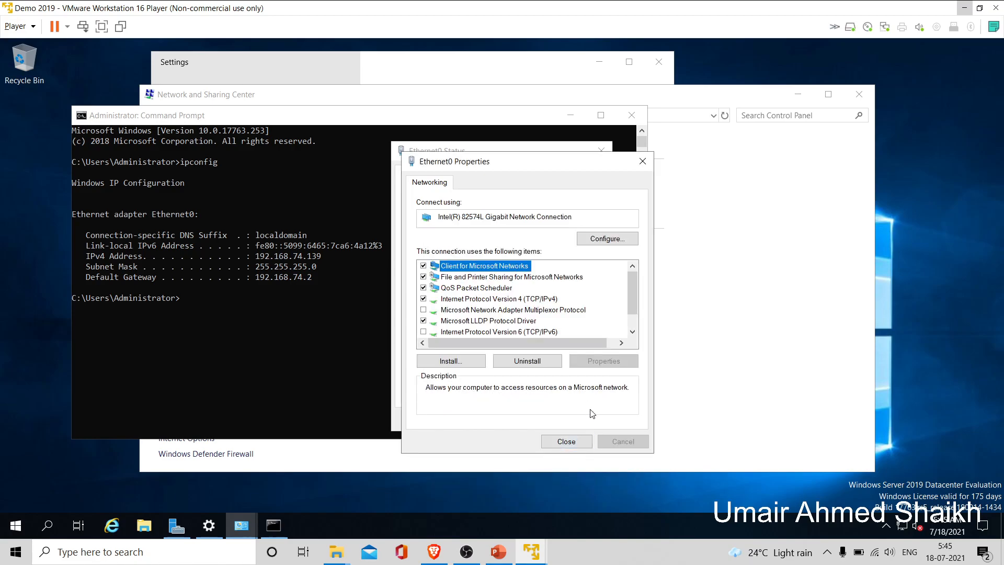
{"action": "left_click", "coordinate": [579, 443]}
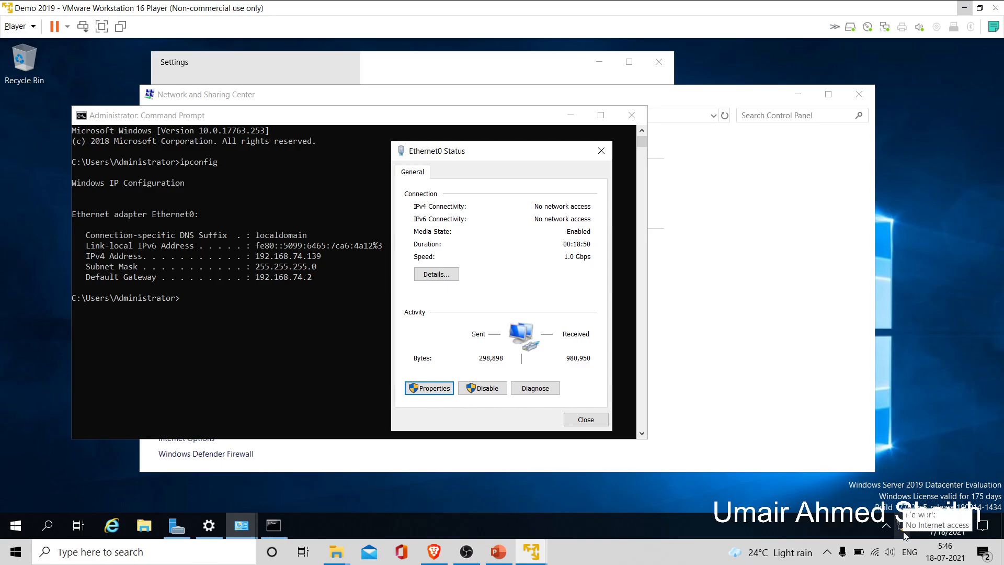
{"action": "left_click", "coordinate": [431, 383]}
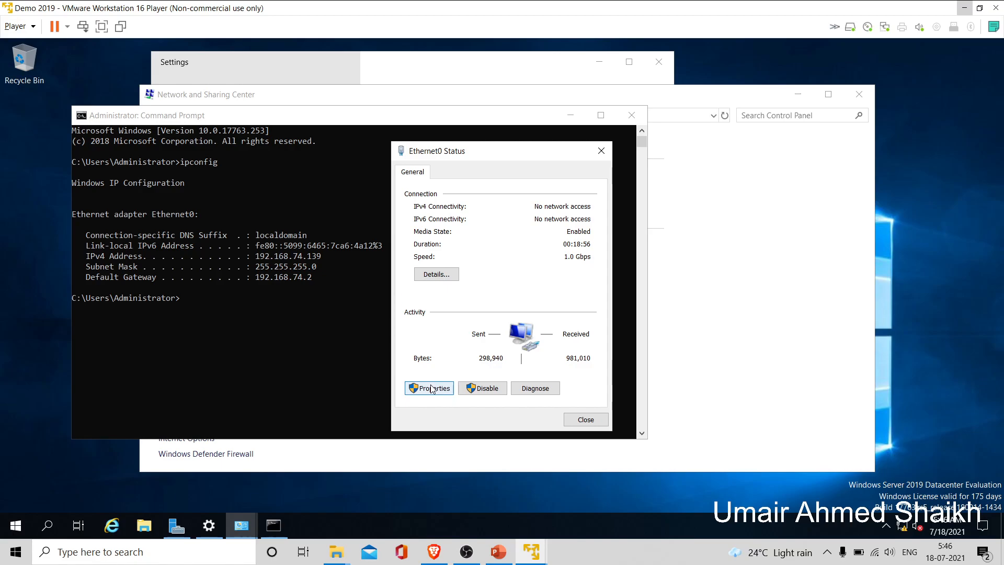
{"action": "left_click", "coordinate": [431, 388]}
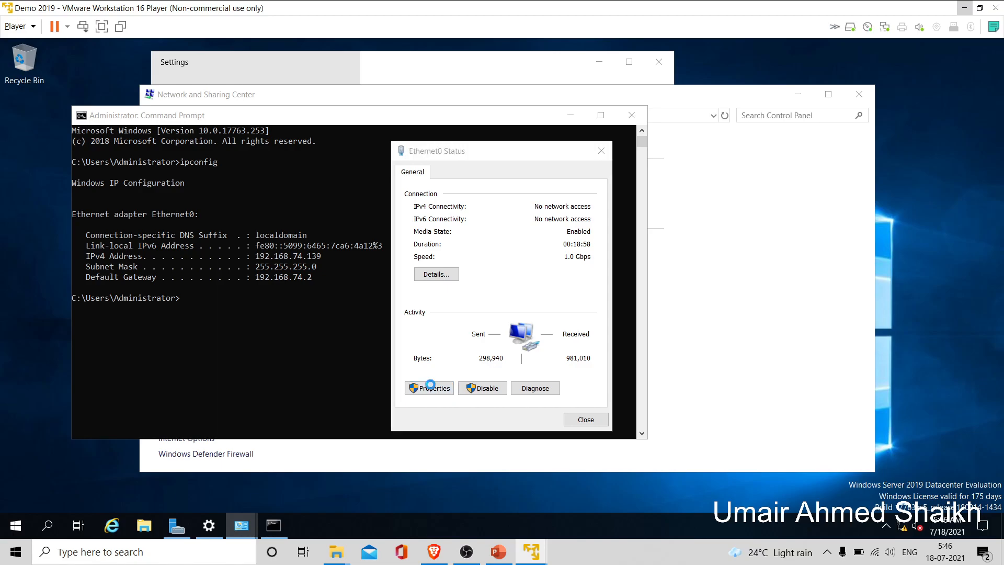
- Set IPv4 to obtain an IP address automatically, save, and close Ethernet0 Properties and Status
{"action": "left_click", "coordinate": [533, 299]}
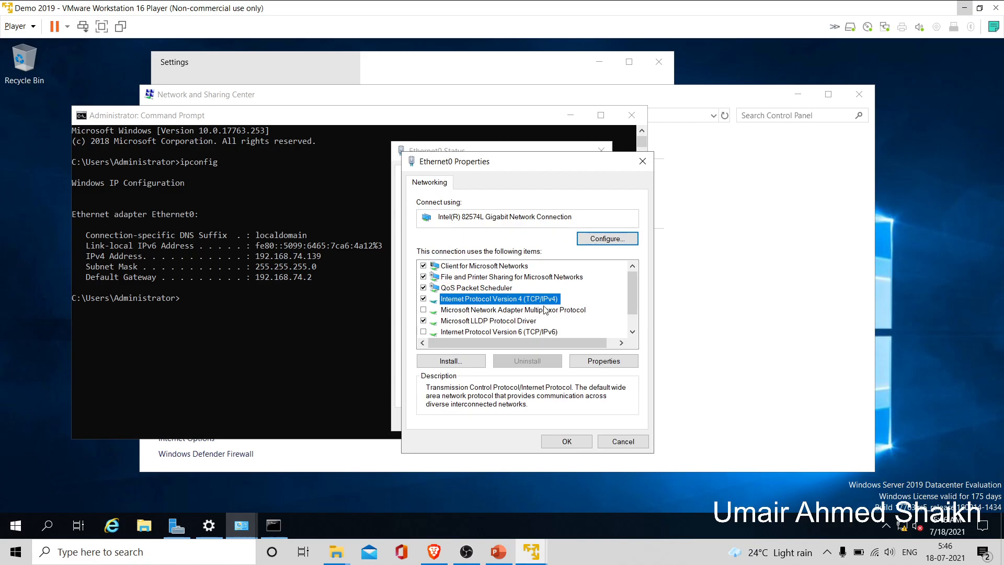
{"action": "left_click", "coordinate": [603, 361]}
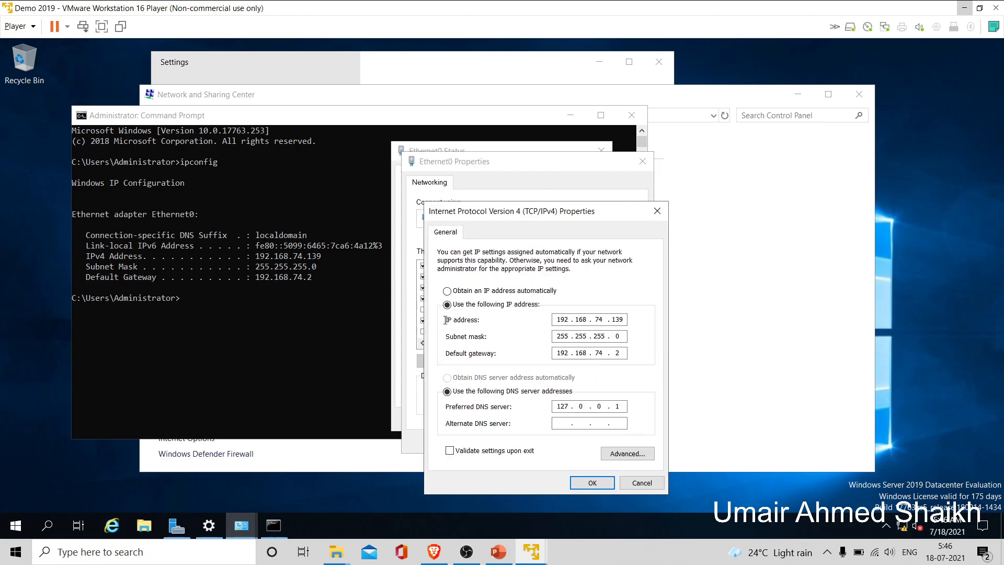
{"action": "left_click", "coordinate": [447, 292]}
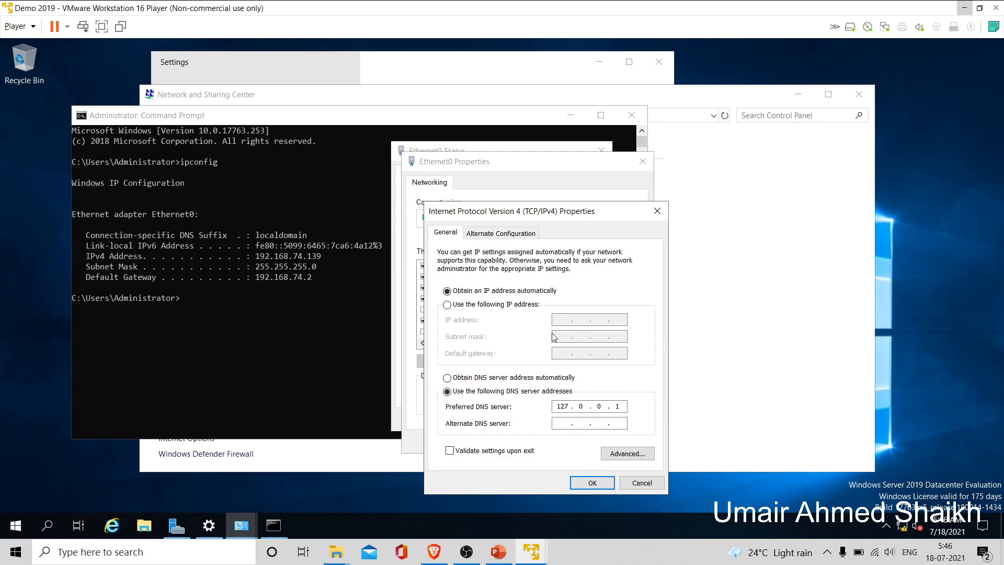
{"action": "left_click", "coordinate": [483, 305]}
{"action": "left_click", "coordinate": [468, 292]}
{"action": "left_click", "coordinate": [601, 484]}
{"action": "left_click", "coordinate": [579, 445]}
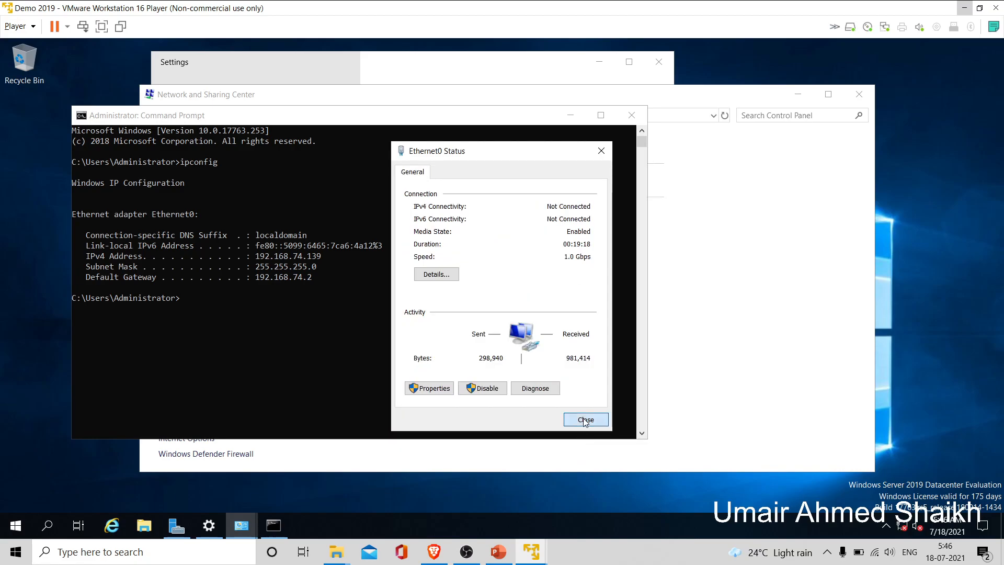
{"action": "left_click", "coordinate": [585, 419]}
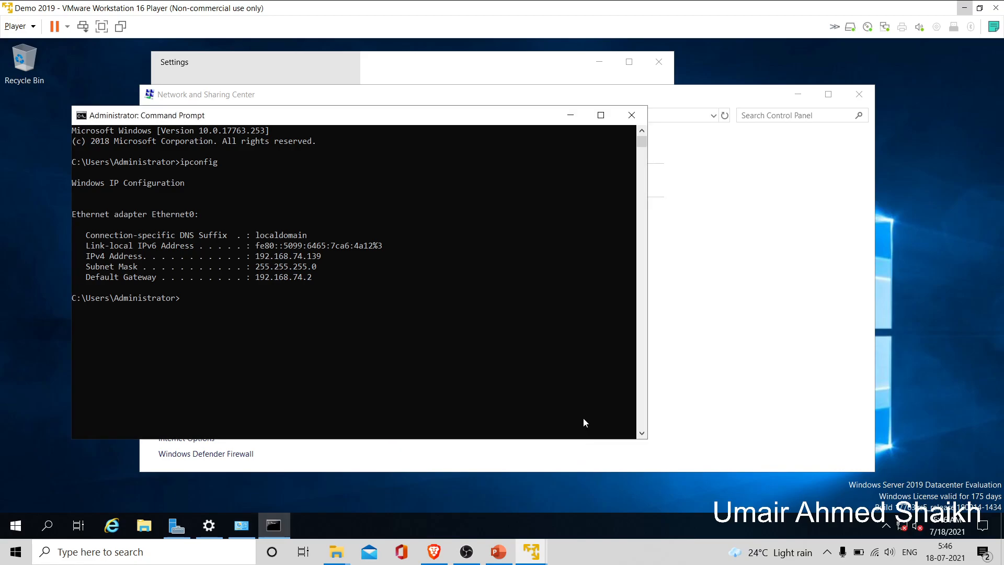
- Close Command Prompt, Network and Sharing Center and the Settings window
{"action": "left_click", "coordinate": [628, 116]}
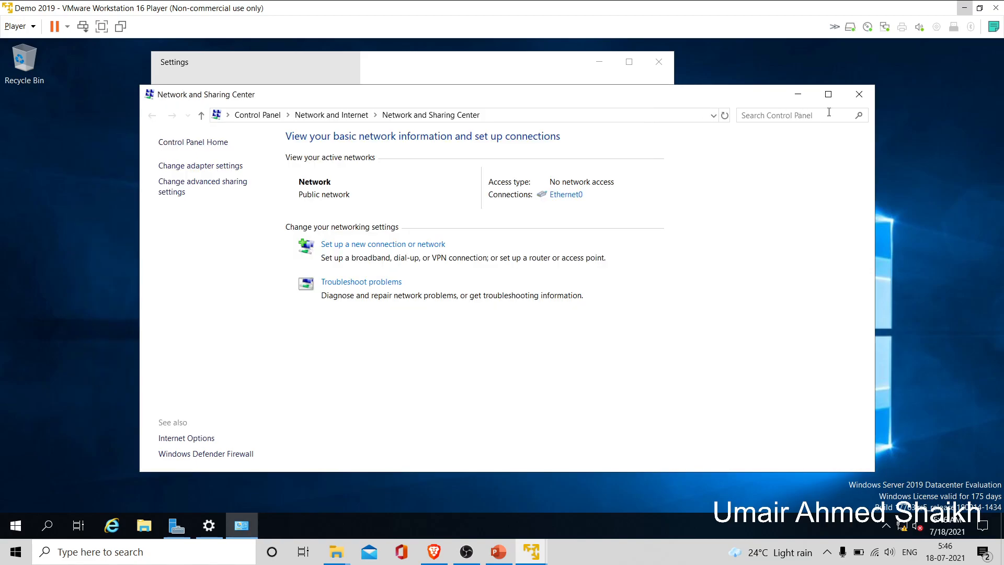
{"action": "left_click", "coordinate": [857, 92]}
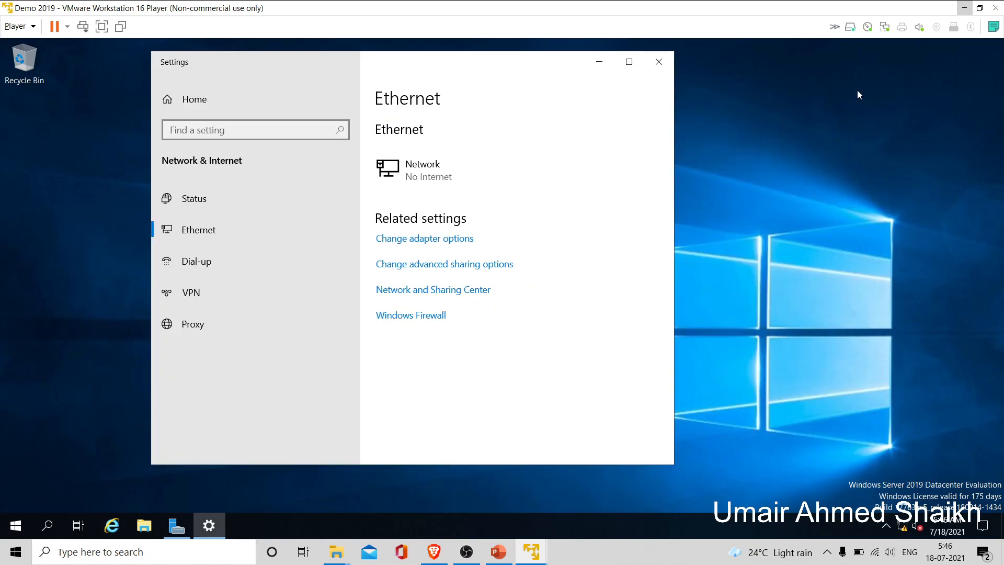
{"action": "left_click", "coordinate": [663, 58]}
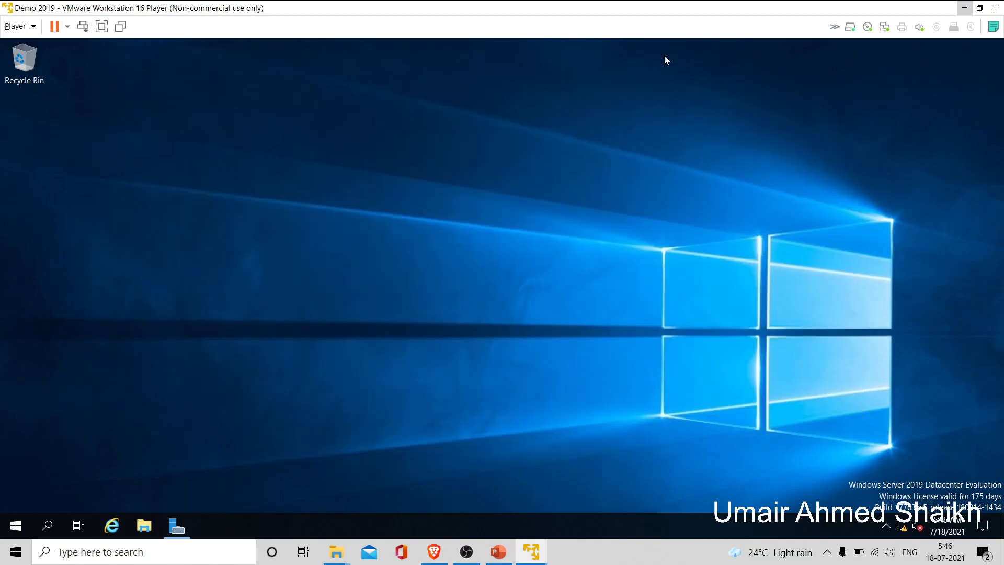
- Restore Server Manager, then minimize it to leave the desktop clear
{"action": "left_click", "coordinate": [180, 524]}
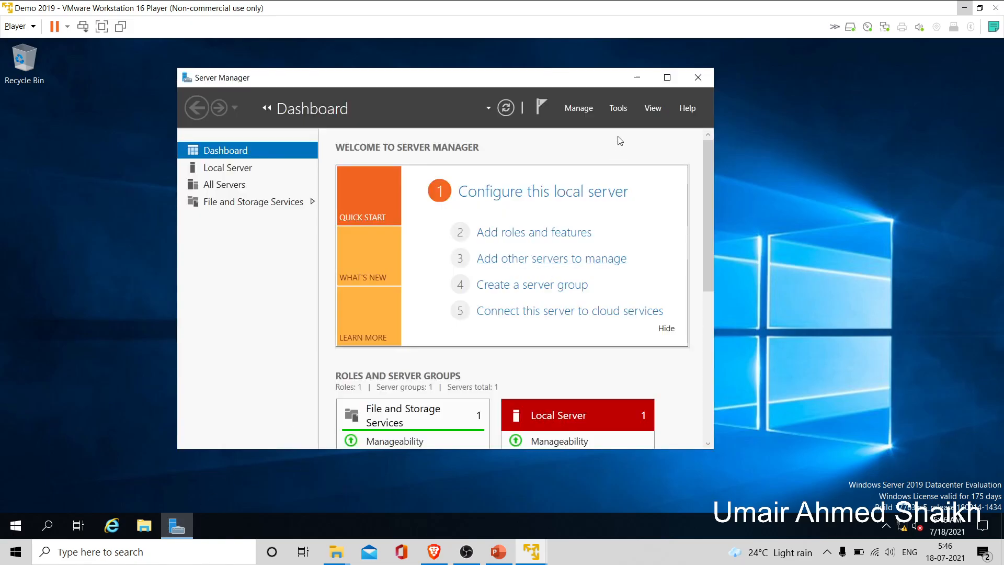
{"action": "left_click", "coordinate": [619, 108]}
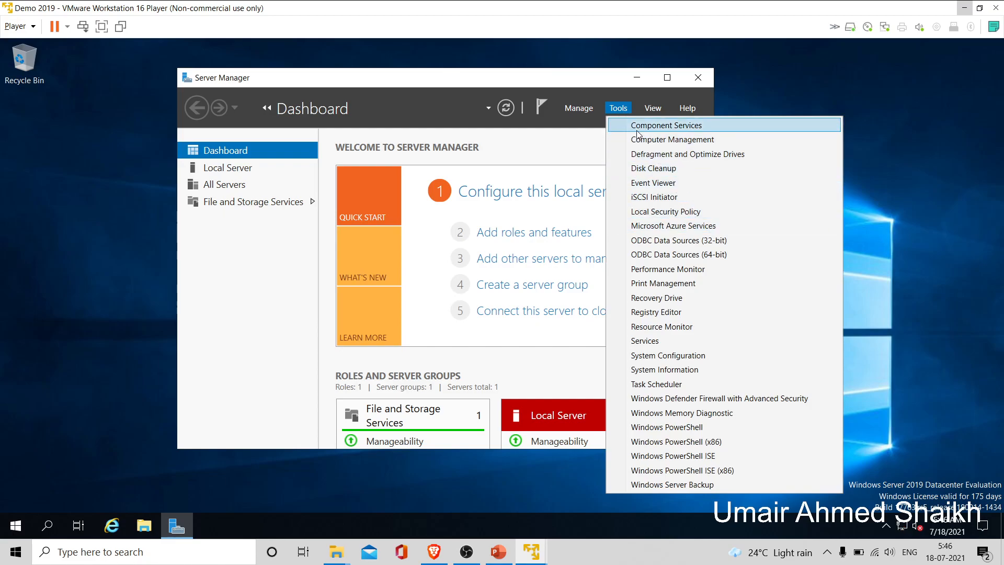
{"action": "left_click", "coordinate": [584, 84]}
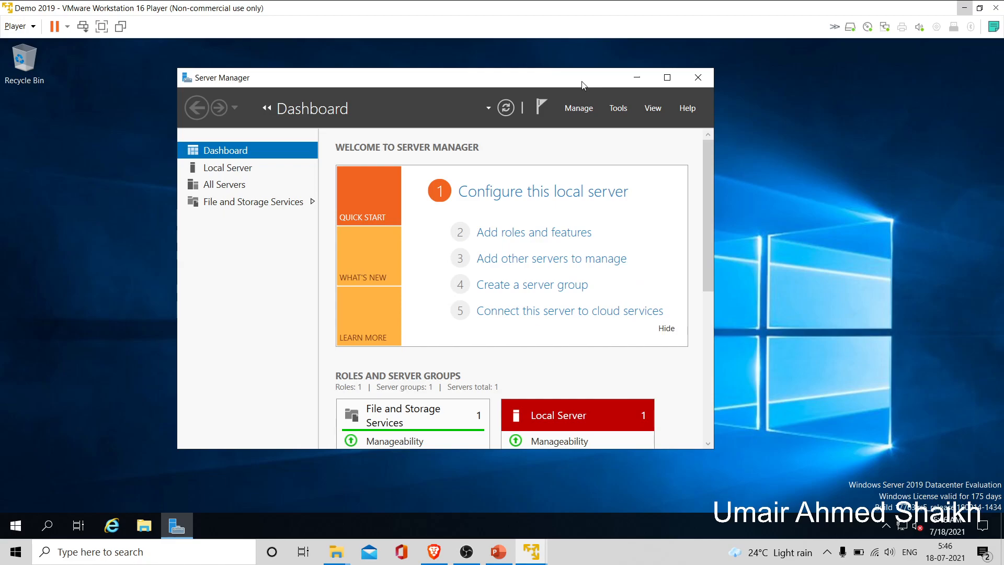
{"action": "left_click_drag", "start_coordinate": [584, 85], "coordinate": [610, 85]}
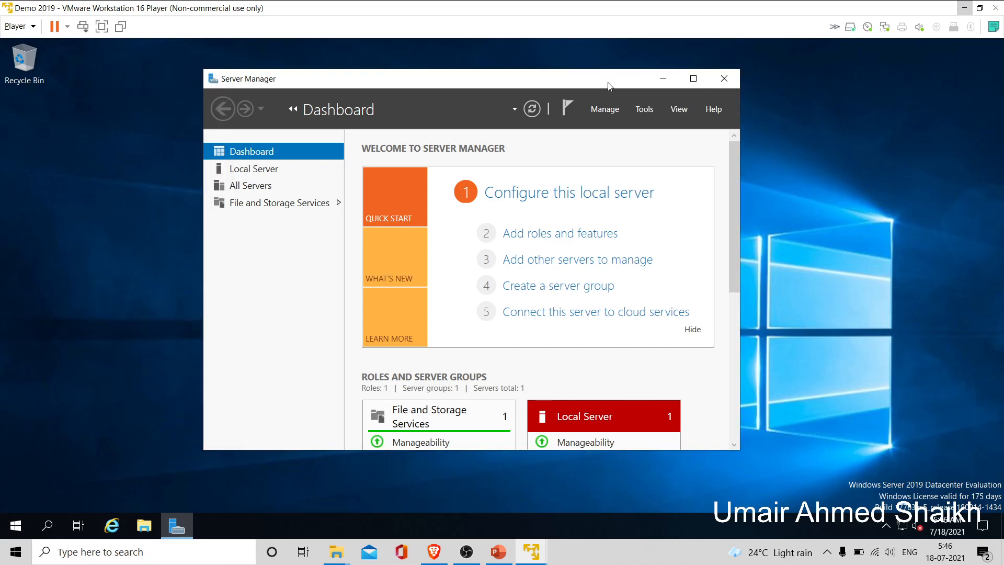
{"action": "left_click", "coordinate": [664, 81]}
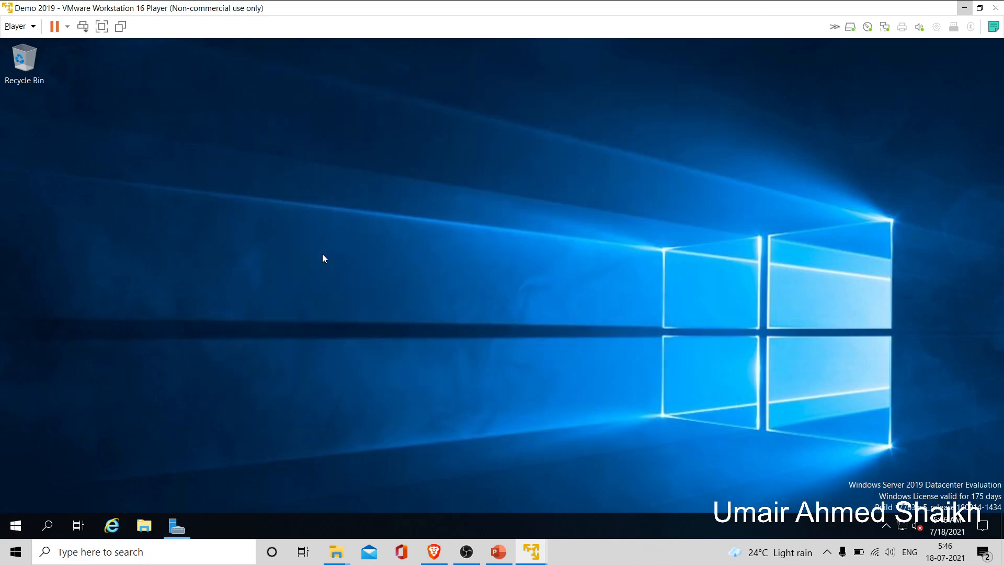
- Change the computer name to DC1 through This PC's system properties, acknowledging the restart notice
{"action": "left_click", "coordinate": [143, 537]}
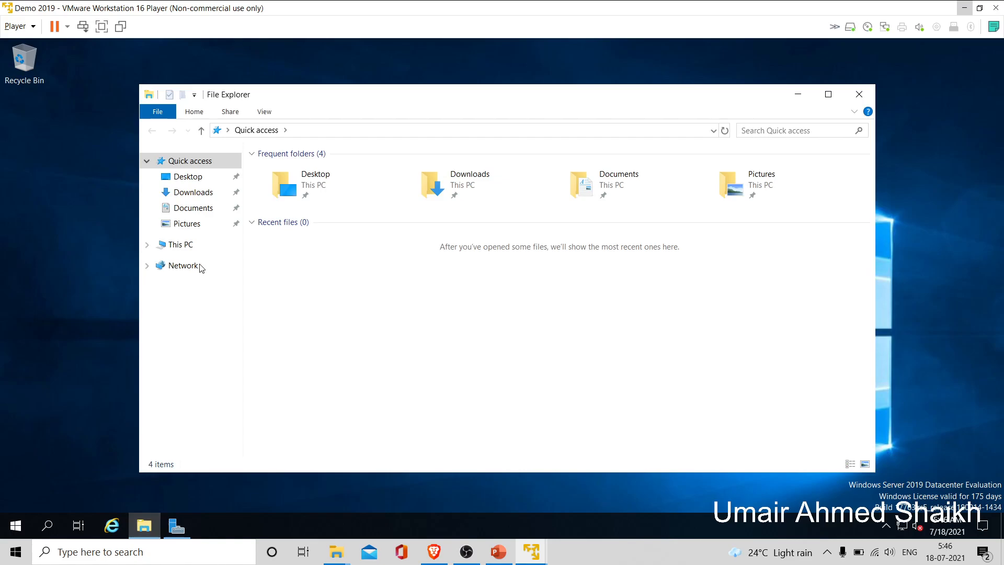
{"action": "right_click", "coordinate": [204, 250]}
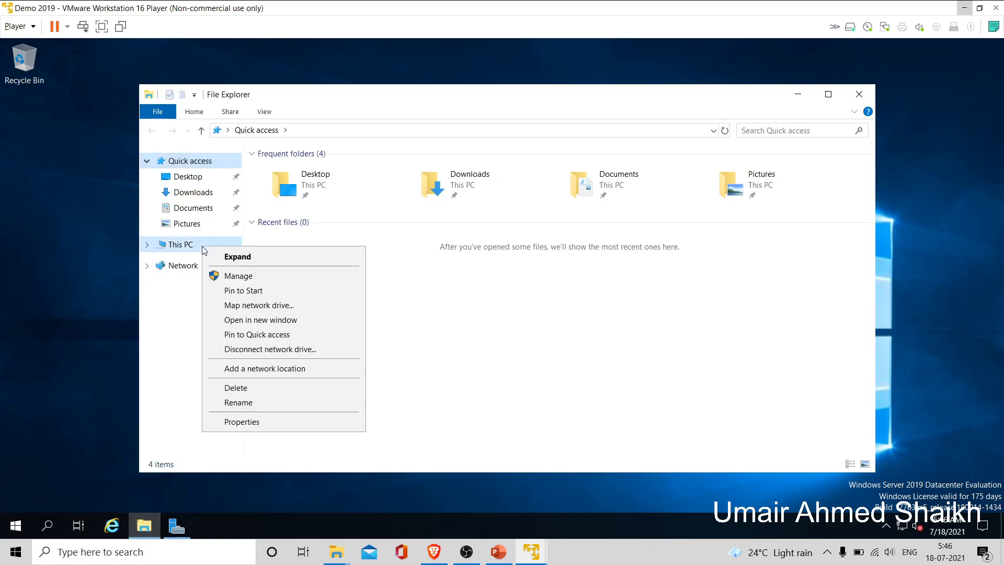
{"action": "left_click", "coordinate": [266, 419]}
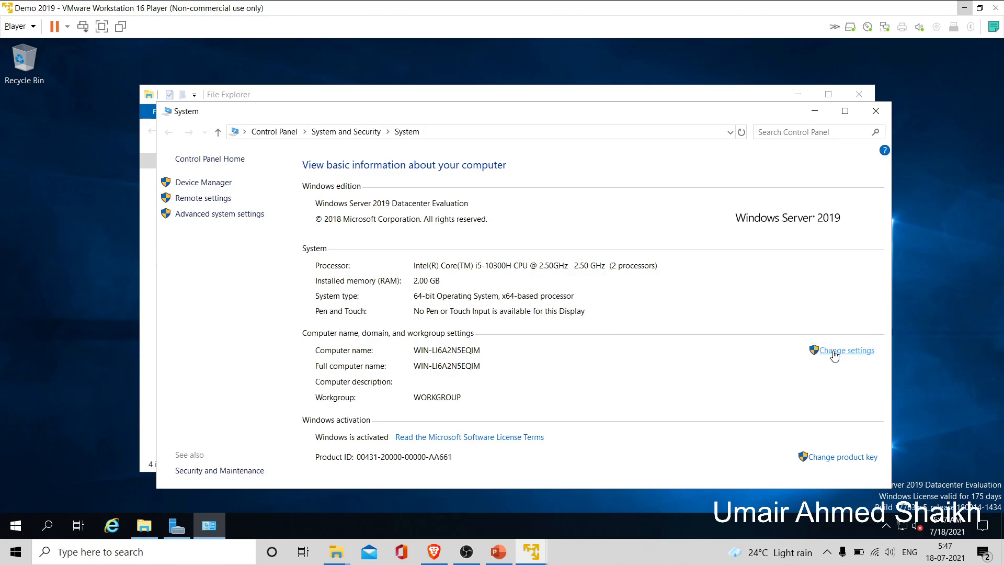
{"action": "left_click", "coordinate": [834, 355]}
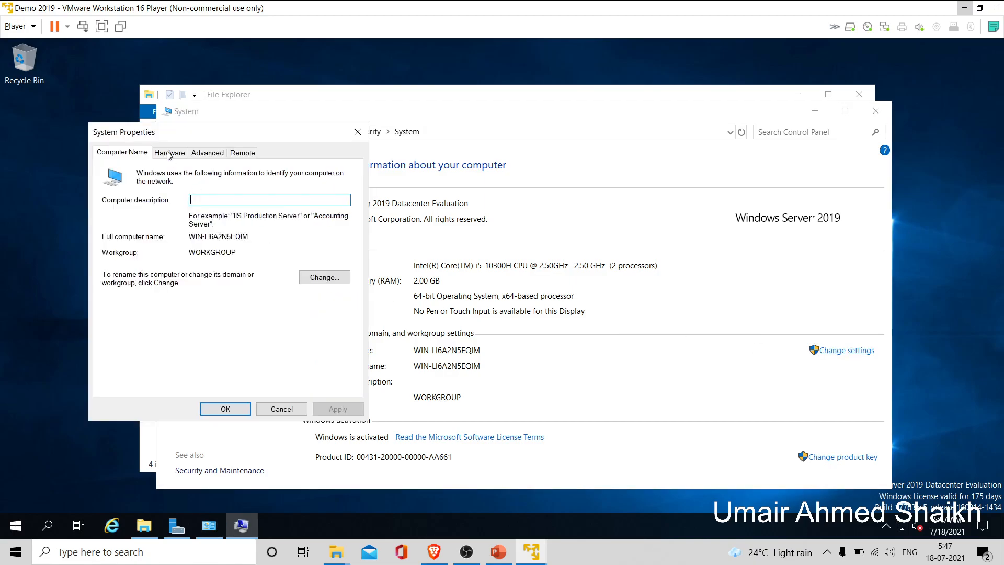
{"action": "left_click", "coordinate": [324, 277]}
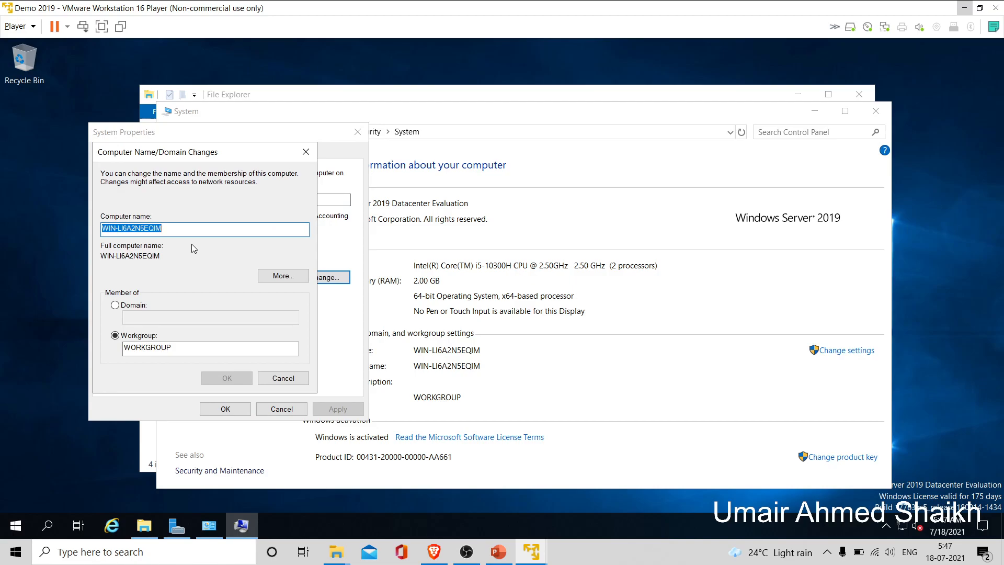
{"action": "type", "text": "DC1"}
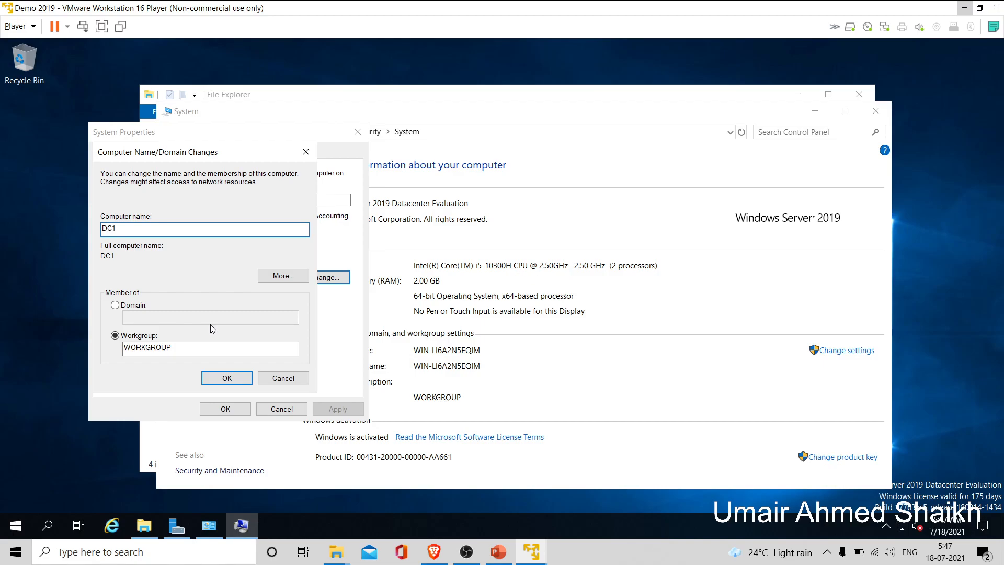
{"action": "left_click", "coordinate": [236, 380]}
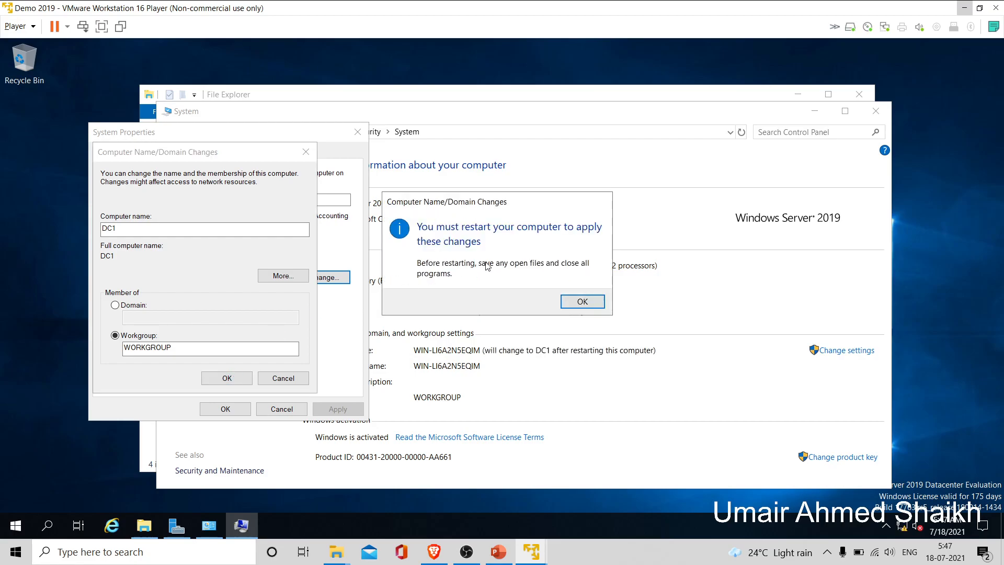
{"action": "left_click", "coordinate": [582, 302]}
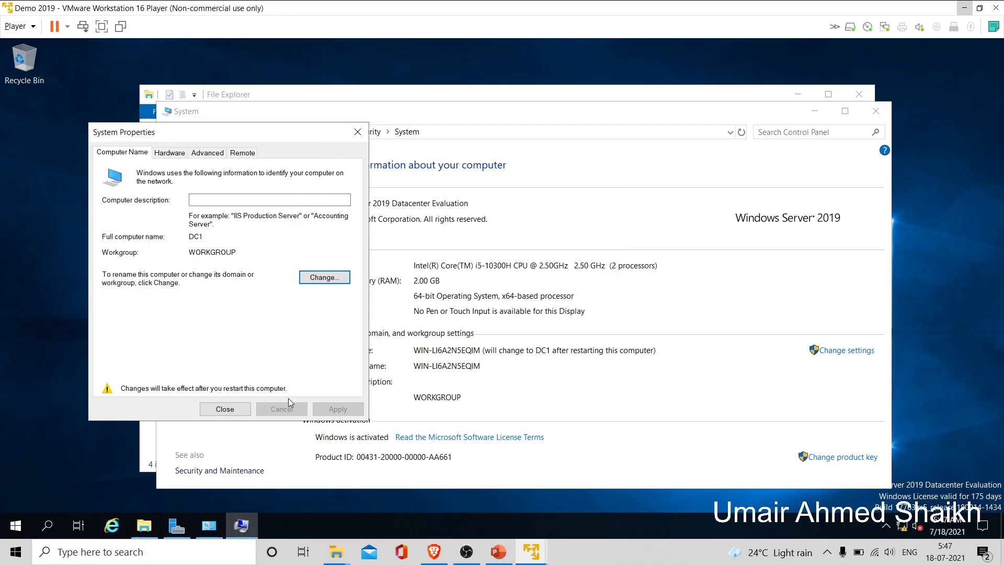
{"action": "left_click", "coordinate": [243, 414]}
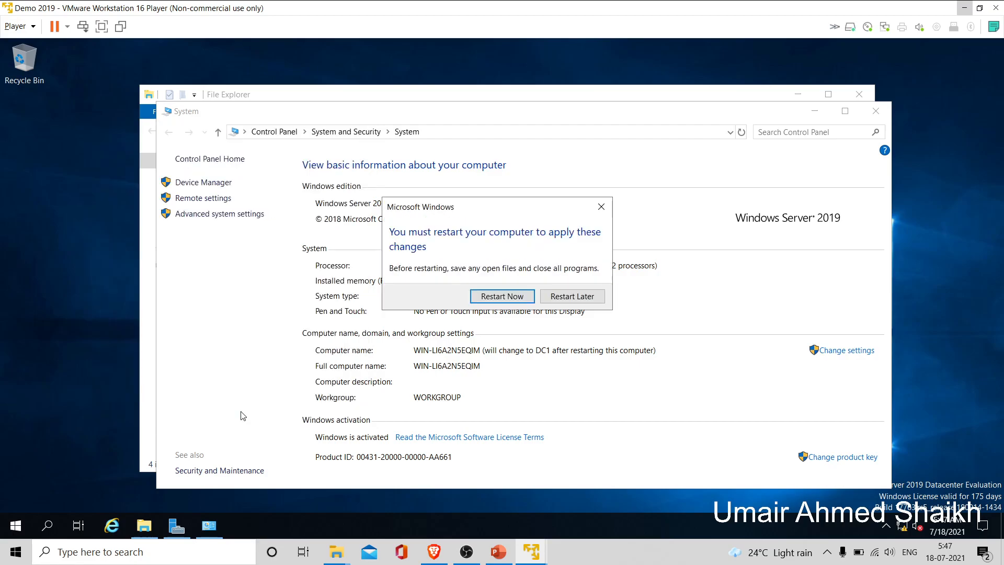
- Confirm Restart Now so the server reboots and applies the DC1 computer name
{"action": "left_click", "coordinate": [483, 299]}
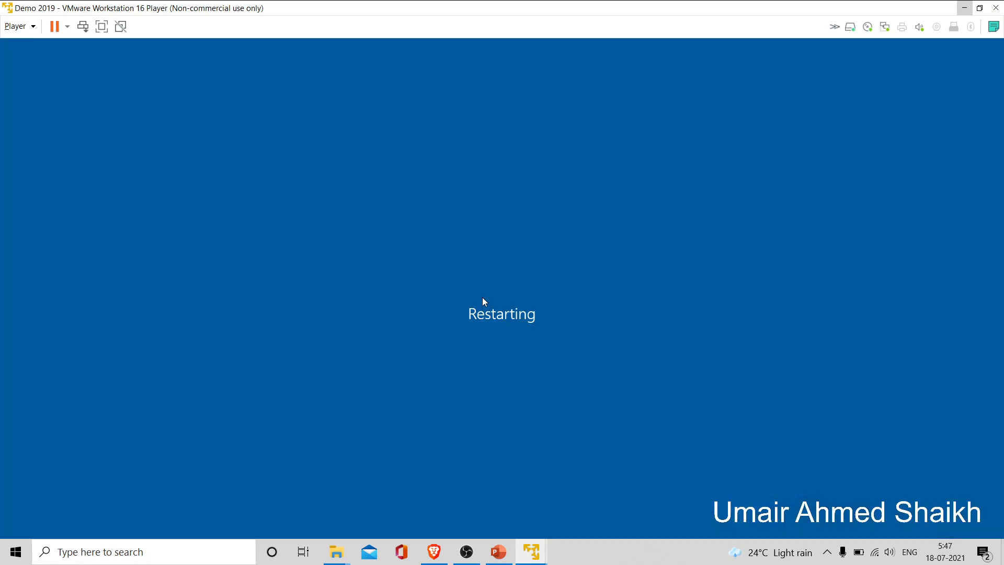
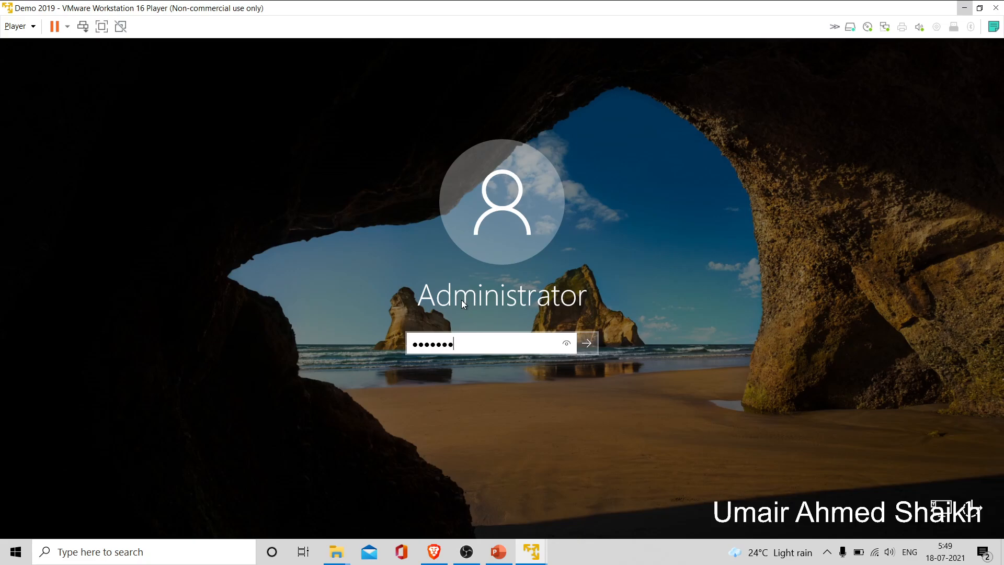
- Submit the Administrator password to sign in to the Windows Server 2019 guest
{"action": "key", "text": "Return"}
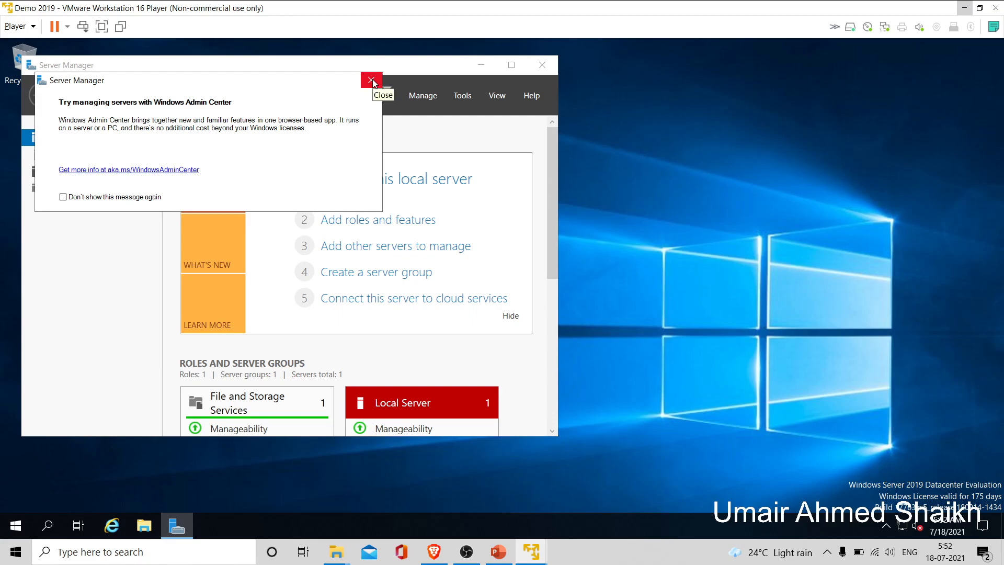
- Dismiss the Windows Admin Center notice and maximize the Server Manager window
{"action": "left_click", "coordinate": [371, 81]}
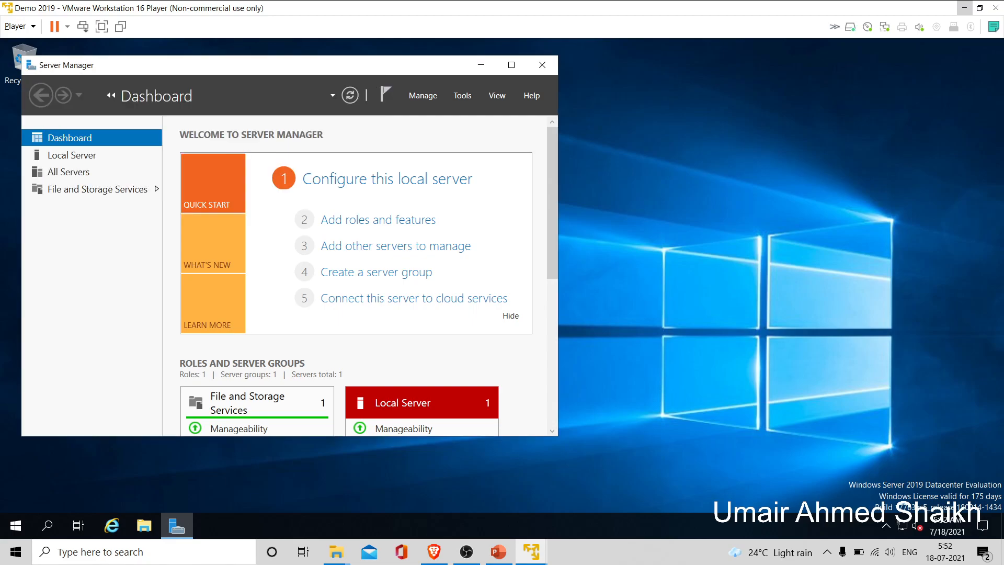
{"action": "left_click_drag", "start_coordinate": [314, 65], "coordinate": [431, 59]}
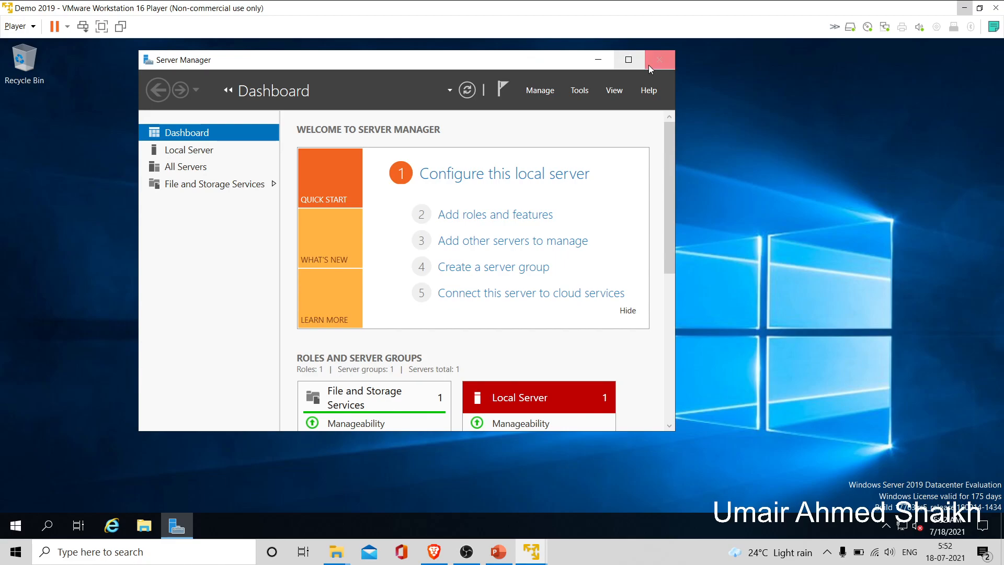
{"action": "left_click", "coordinate": [629, 60]}
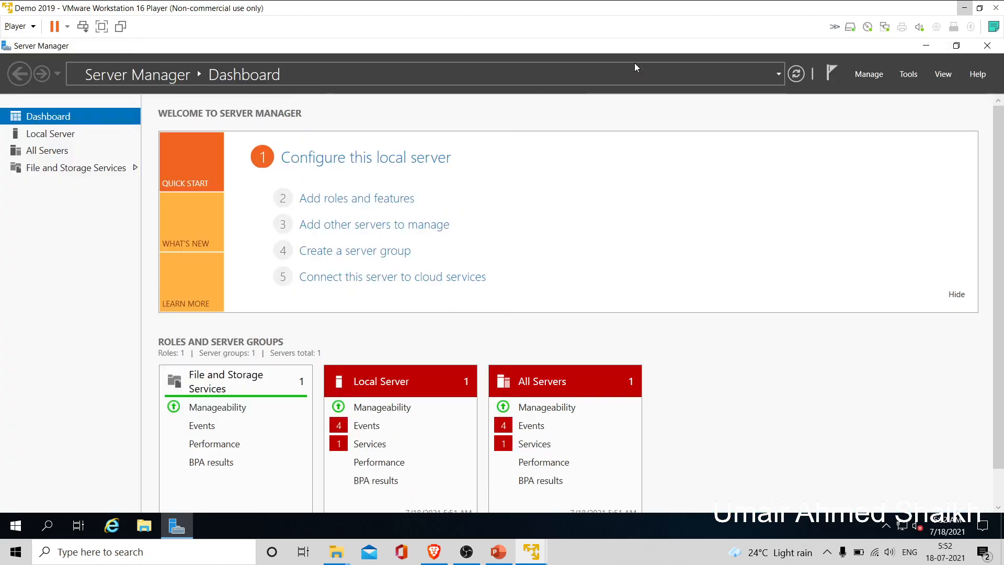
- Launch the Add Roles and Features wizard from the Server Manager Dashboard
{"action": "left_click", "coordinate": [913, 76]}
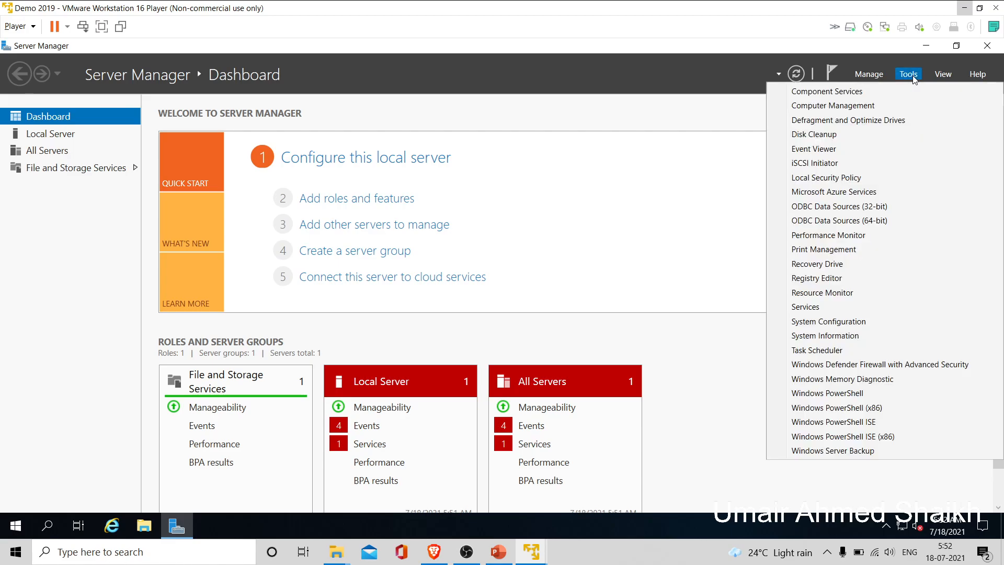
{"action": "left_click", "coordinate": [574, 134]}
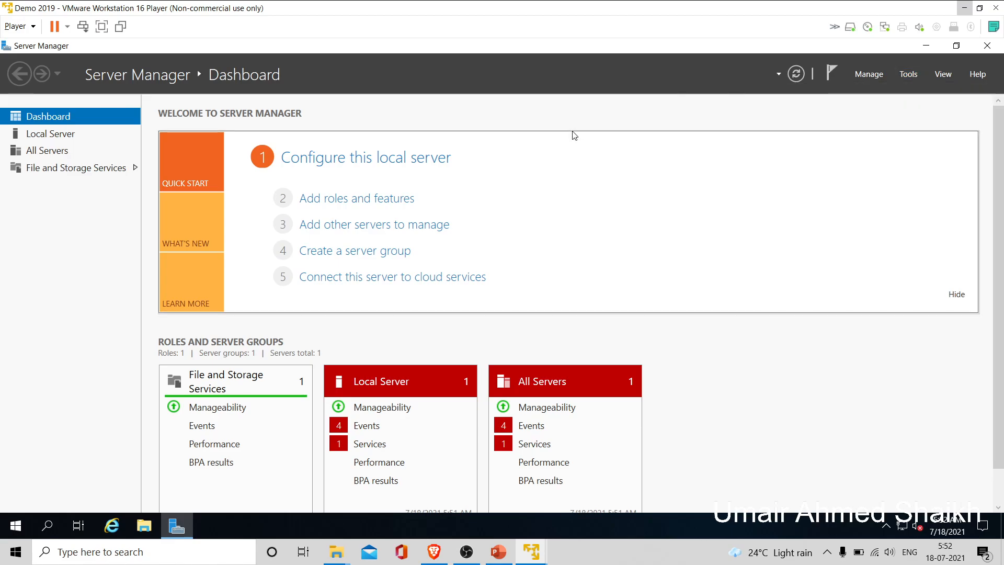
{"action": "left_click", "coordinate": [394, 201]}
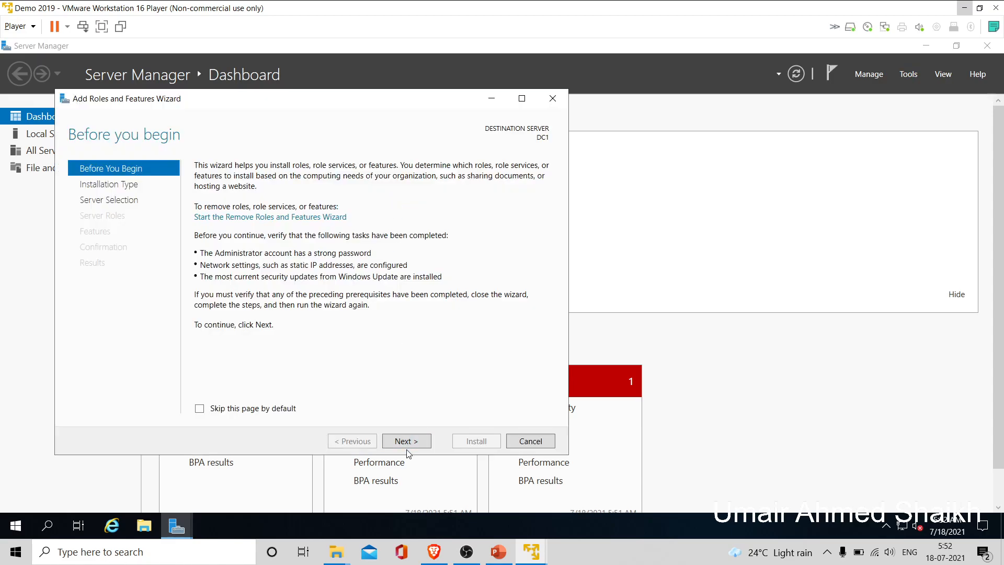
- Choose role-based installation on DC1 and select Active Directory Domain Services with its required features
{"action": "left_click", "coordinate": [407, 442]}
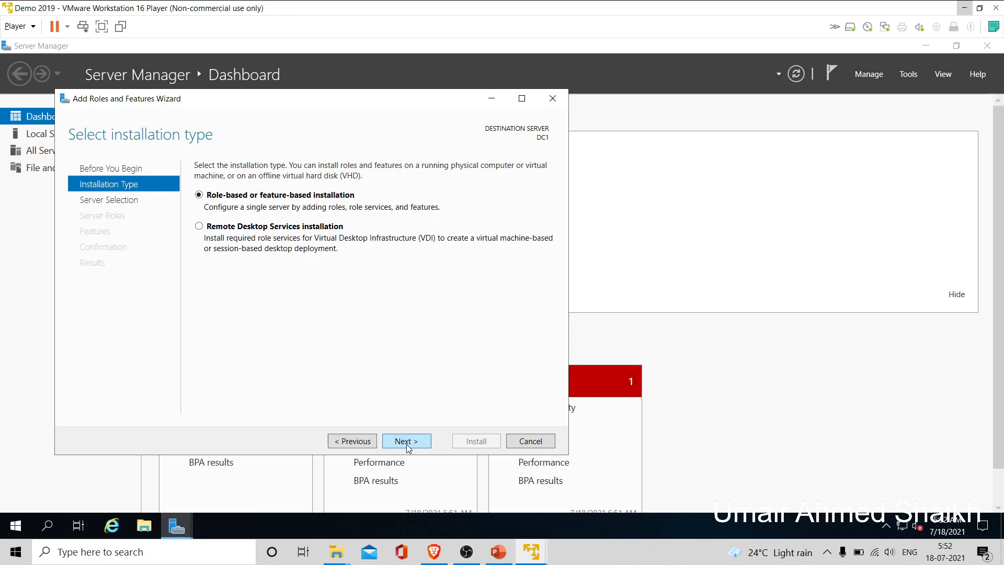
{"action": "left_click", "coordinate": [407, 442]}
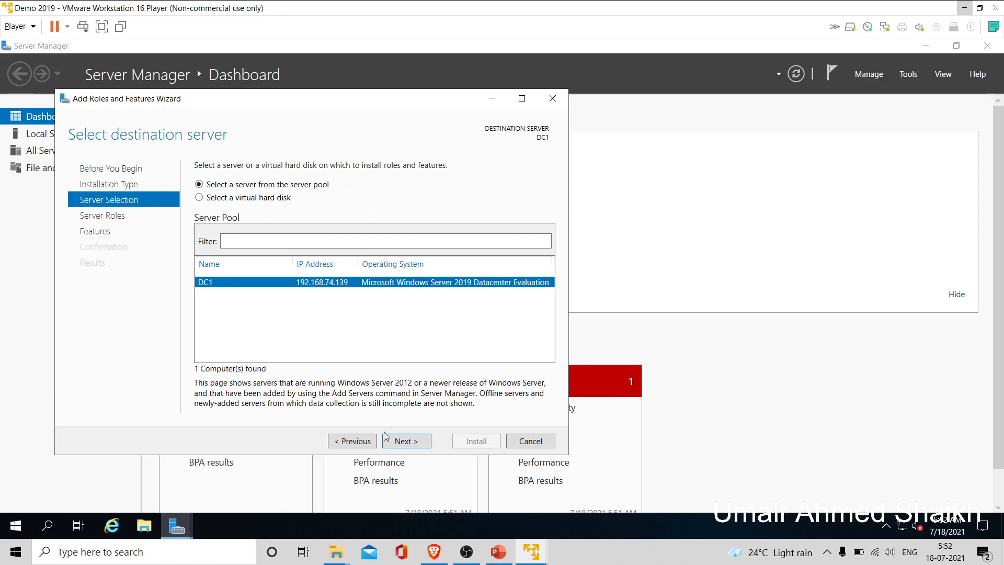
{"action": "left_click", "coordinate": [401, 444]}
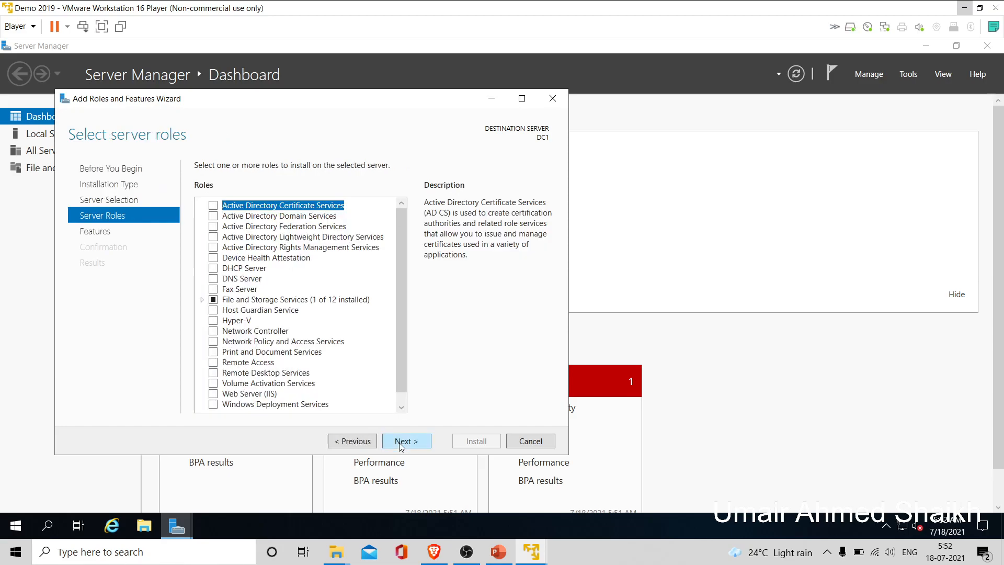
{"action": "left_click", "coordinate": [214, 218]}
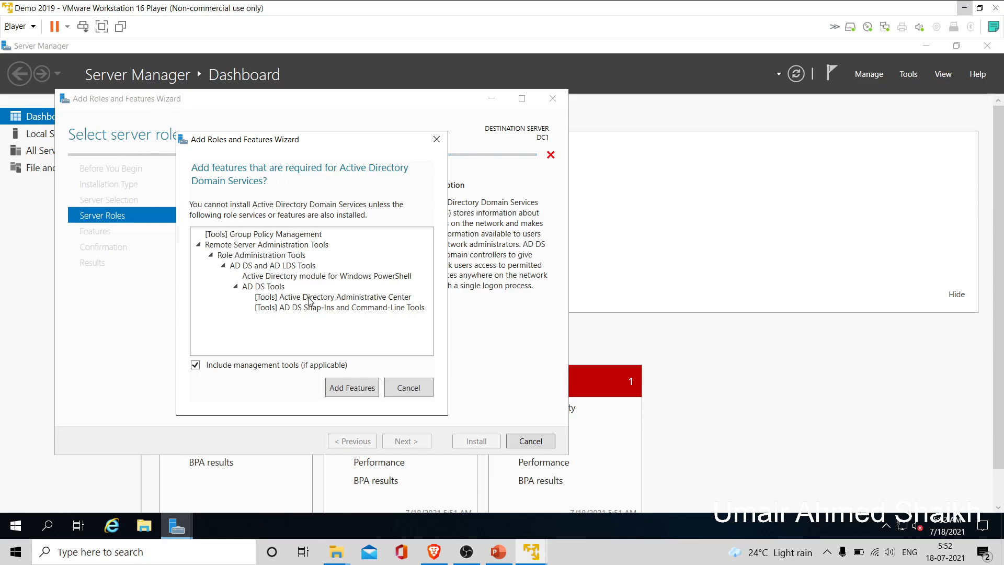
{"action": "left_click", "coordinate": [356, 392]}
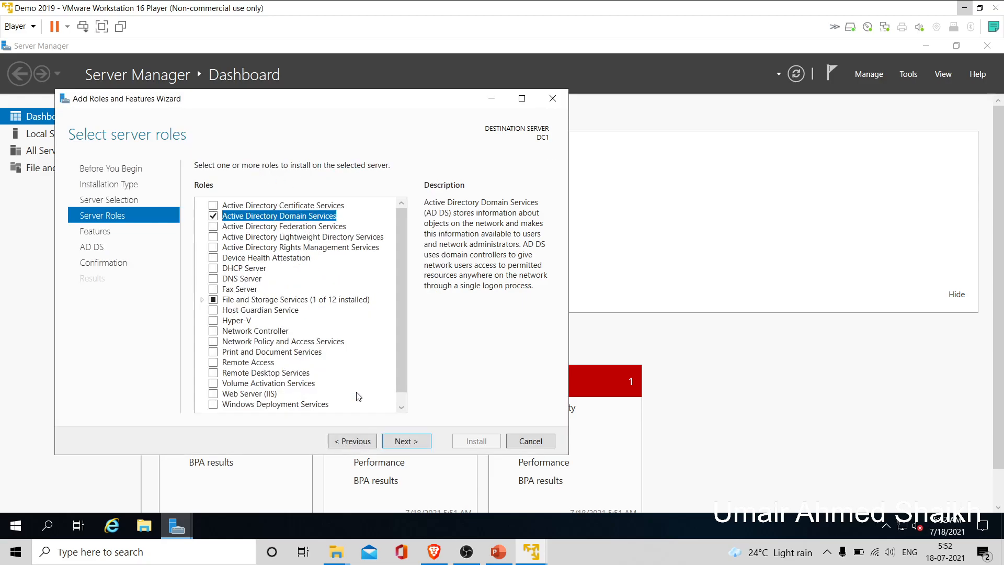
- Continue past the Features and AD DS pages and start the installation
{"action": "left_click", "coordinate": [411, 442]}
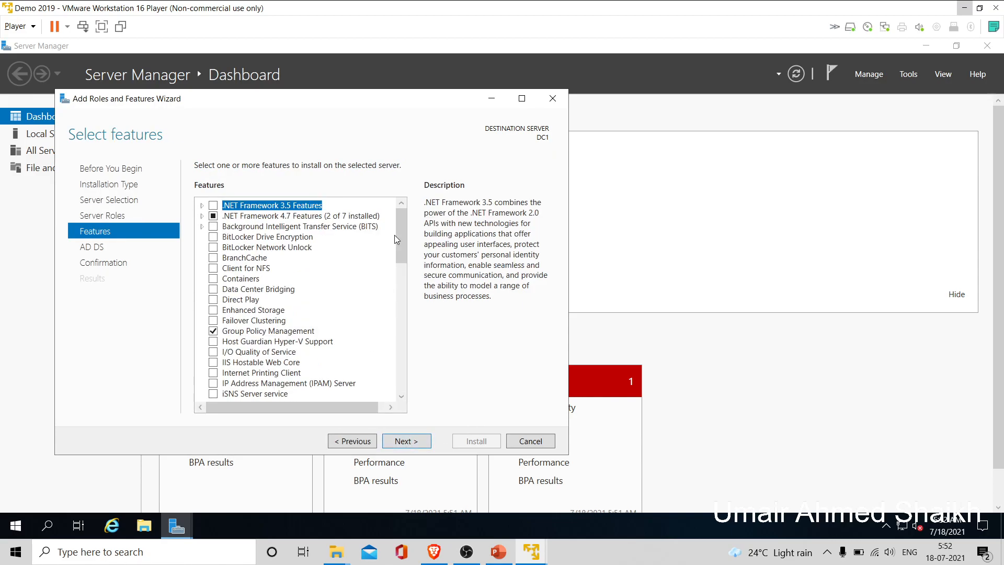
{"action": "mouse_move", "coordinate": [403, 242]}
{"action": "left_mouse_down"}
{"action": "mouse_move", "coordinate": [406, 280]}
{"action": "mouse_move", "coordinate": [407, 235]}
{"action": "left_mouse_up"}
{"action": "left_click", "coordinate": [423, 443]}
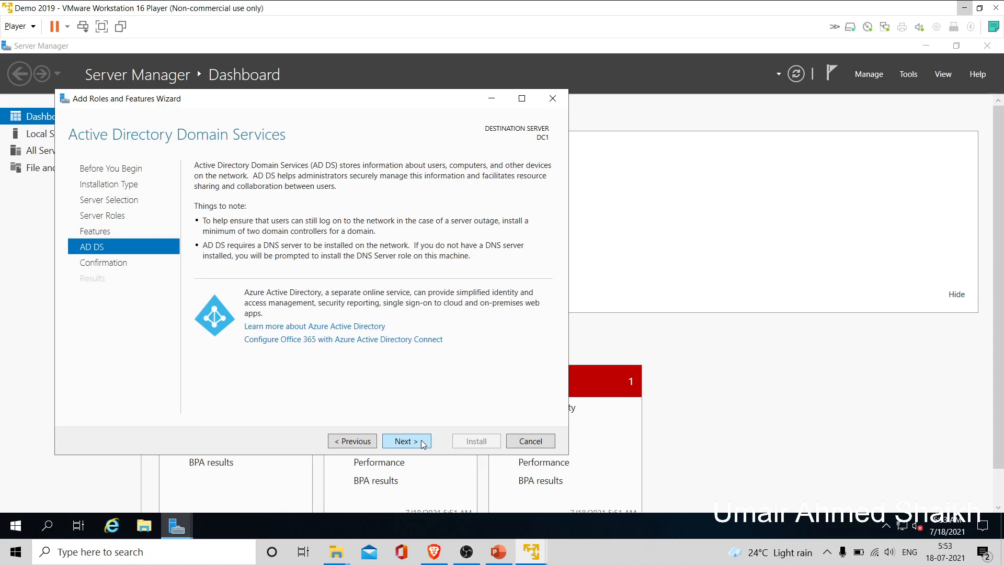
{"action": "left_click", "coordinate": [423, 442]}
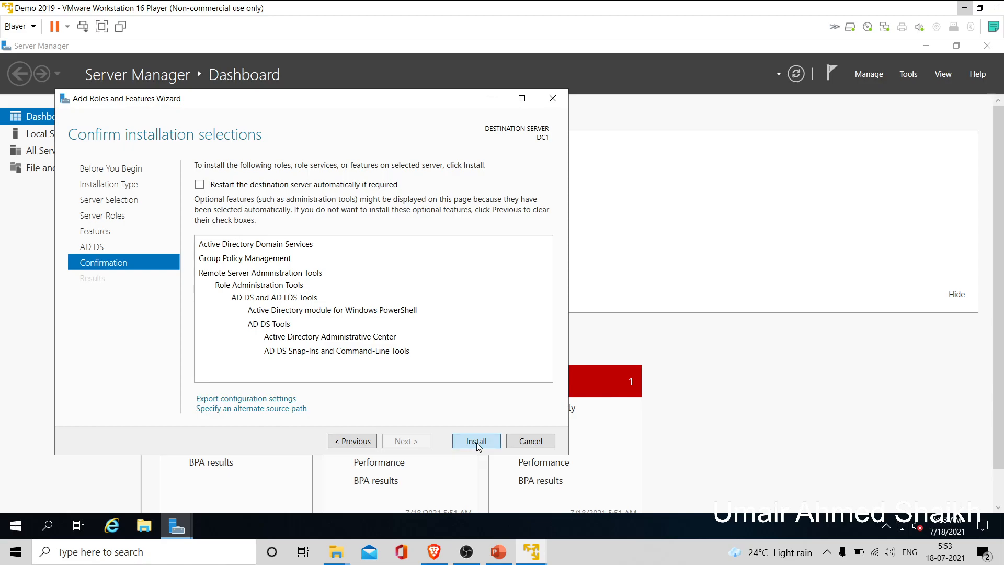
{"action": "left_click", "coordinate": [476, 442]}
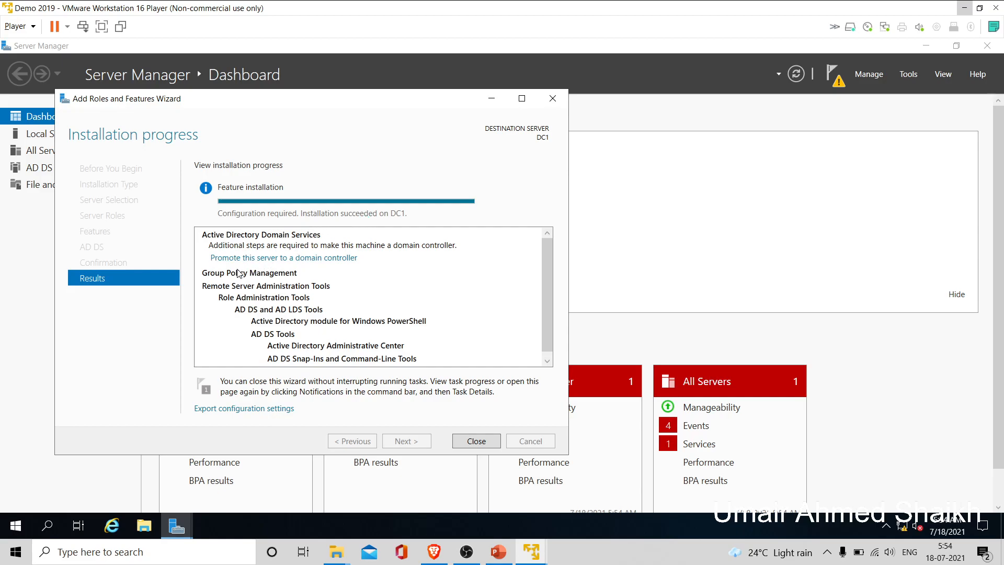
- Promote DC1 to a domain controller of a new forest with root domain UFA.ufatech.com
{"action": "left_click", "coordinate": [292, 258]}
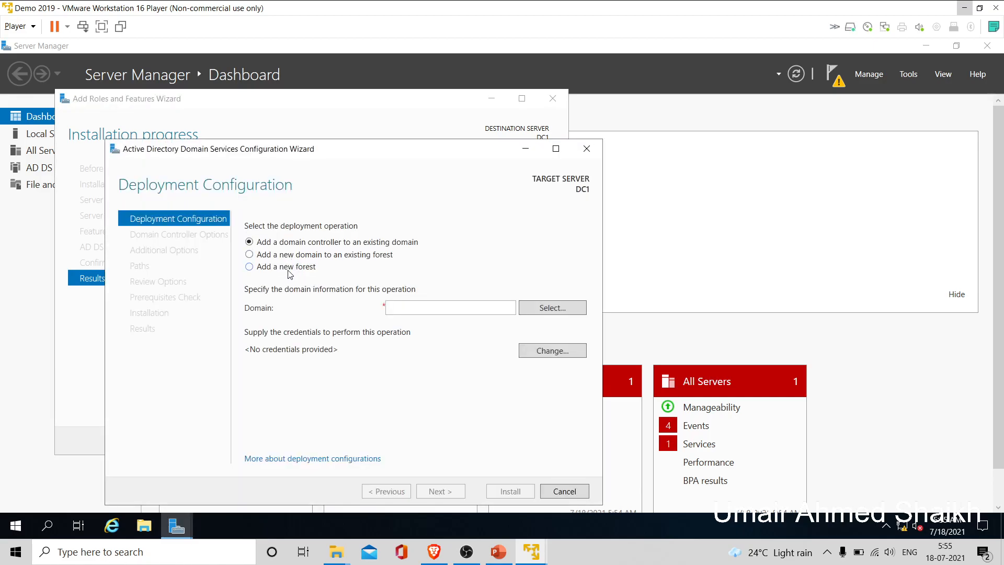
{"action": "left_click", "coordinate": [289, 268]}
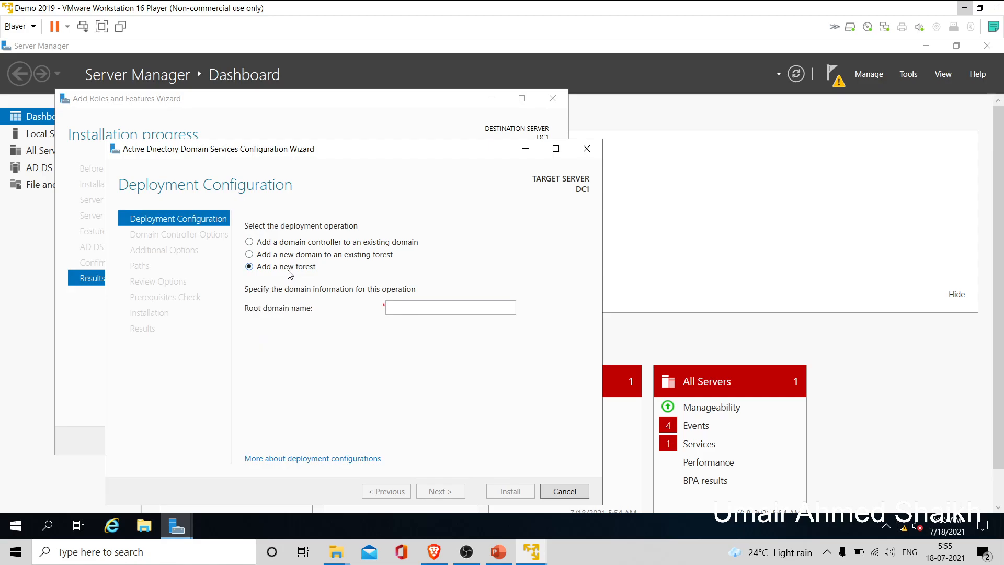
{"action": "left_click", "coordinate": [427, 312]}
{"action": "type", "text": "UFA"}
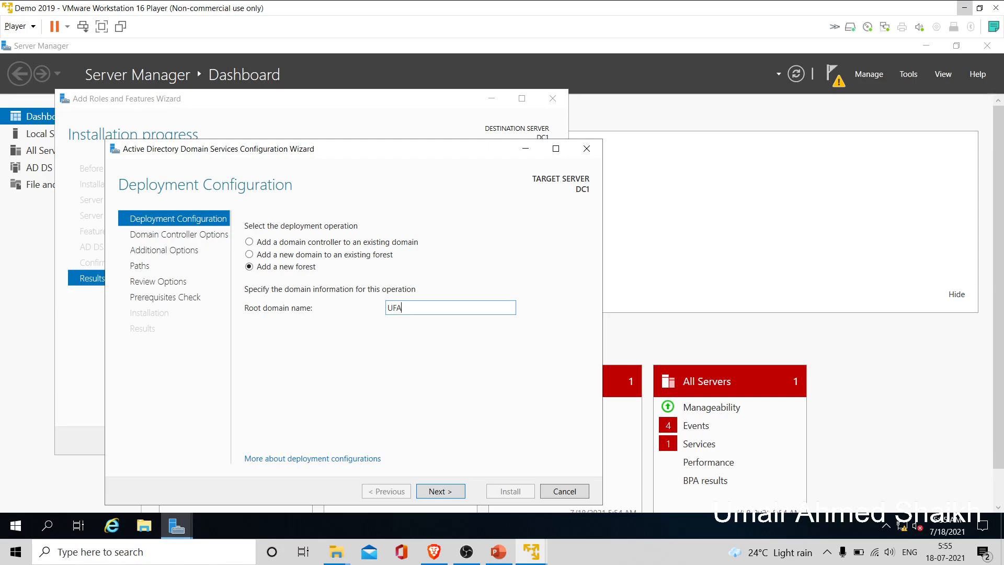
{"action": "type", "text": ".ufatech.com"}
{"action": "left_click", "coordinate": [446, 492]}
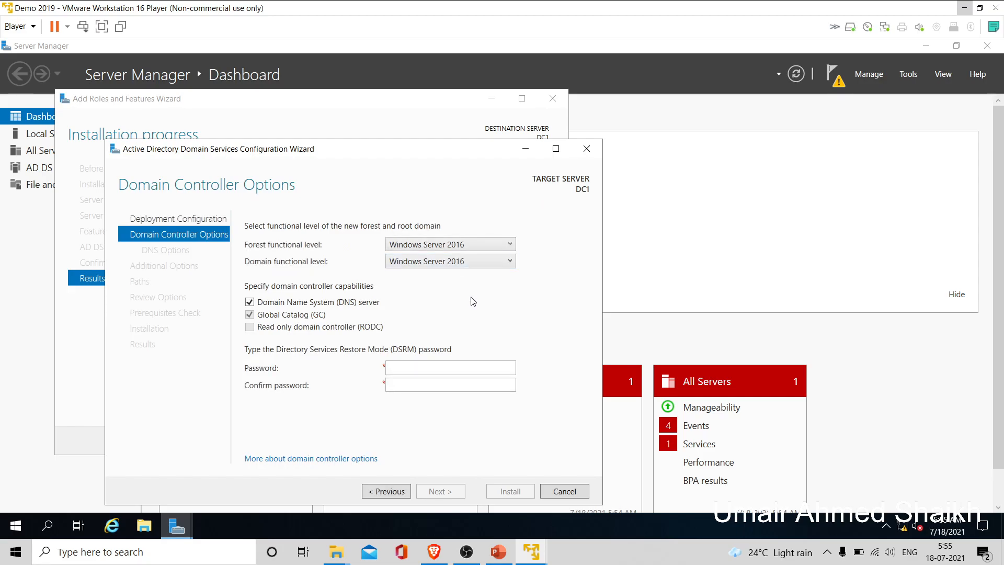
- Keep Windows Server 2016 functional levels and enter and confirm the DSRM password
{"action": "left_click", "coordinate": [483, 245]}
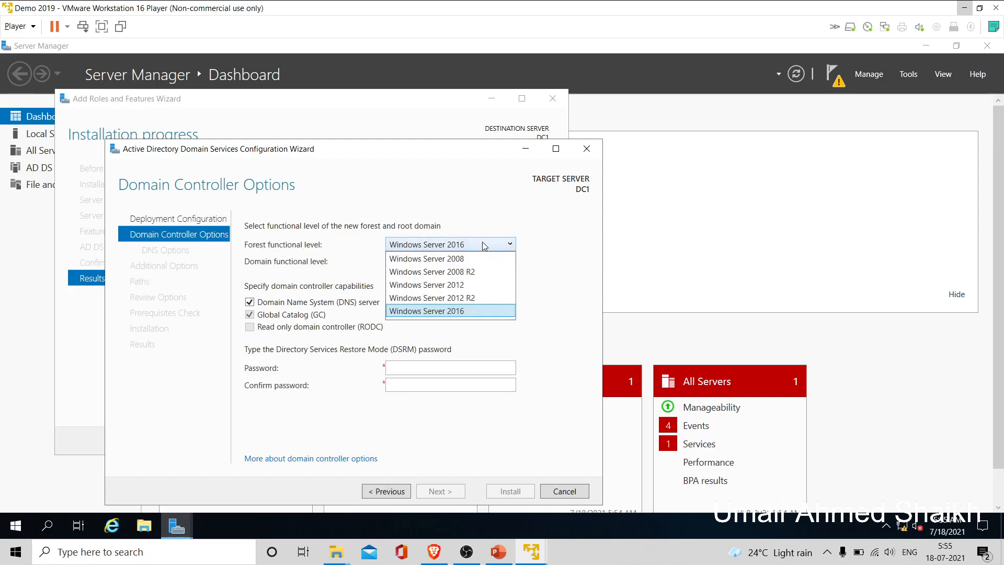
{"action": "left_click", "coordinate": [483, 245]}
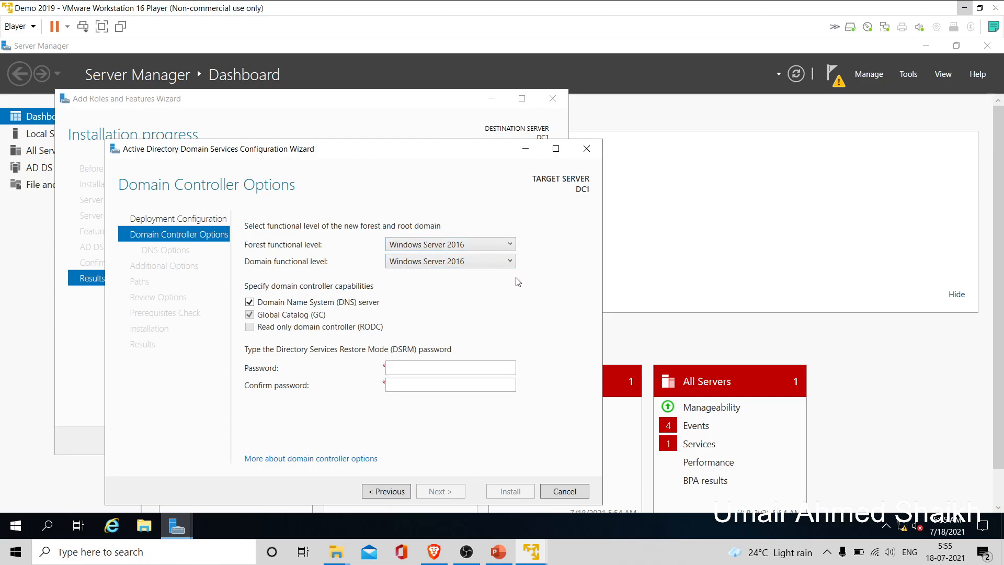
{"action": "left_click", "coordinate": [442, 366]}
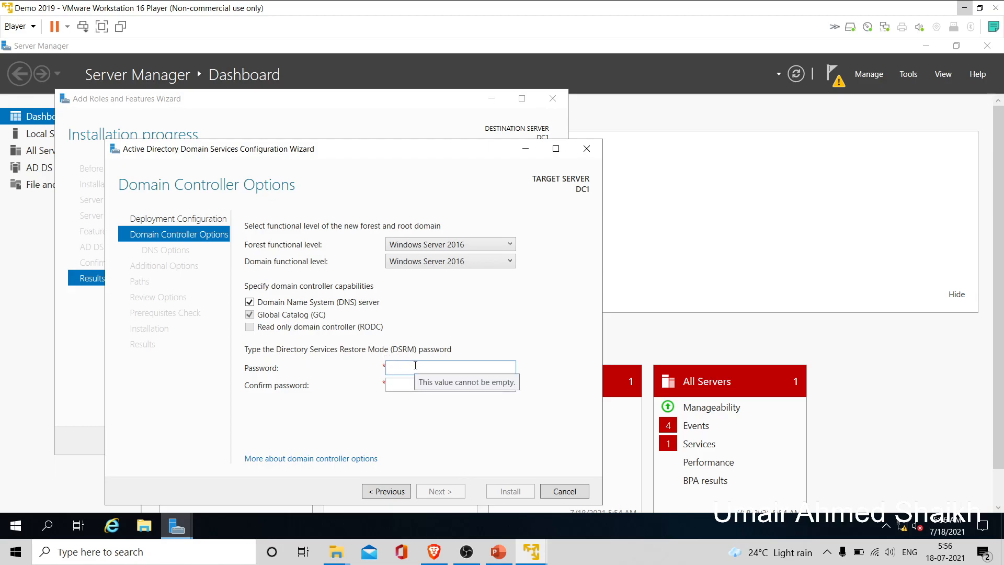
{"action": "type", "text": "••••"}
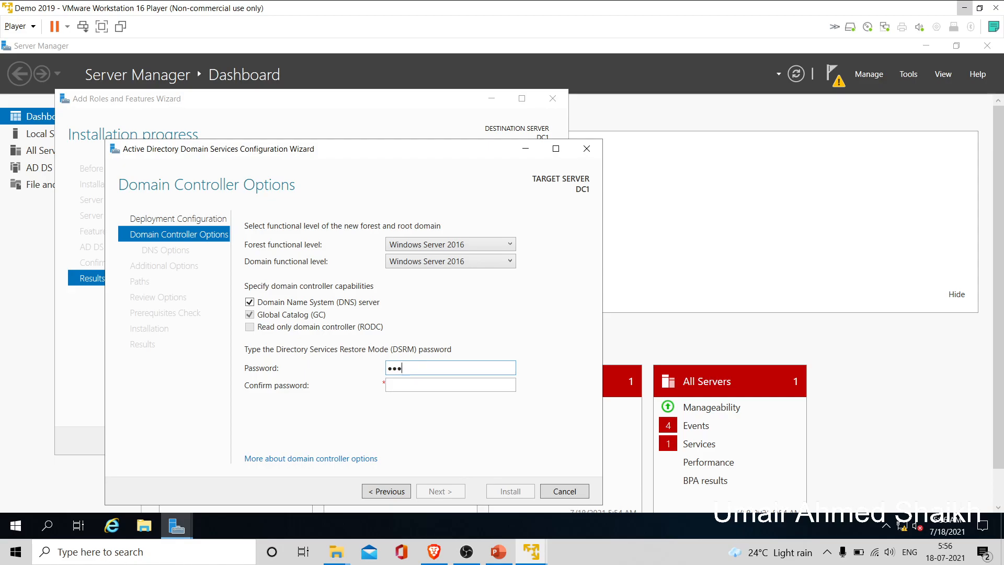
{"action": "type", "text": "•••••"}
{"action": "key", "text": "Tab"}
{"action": "type", "text": "•••••"}
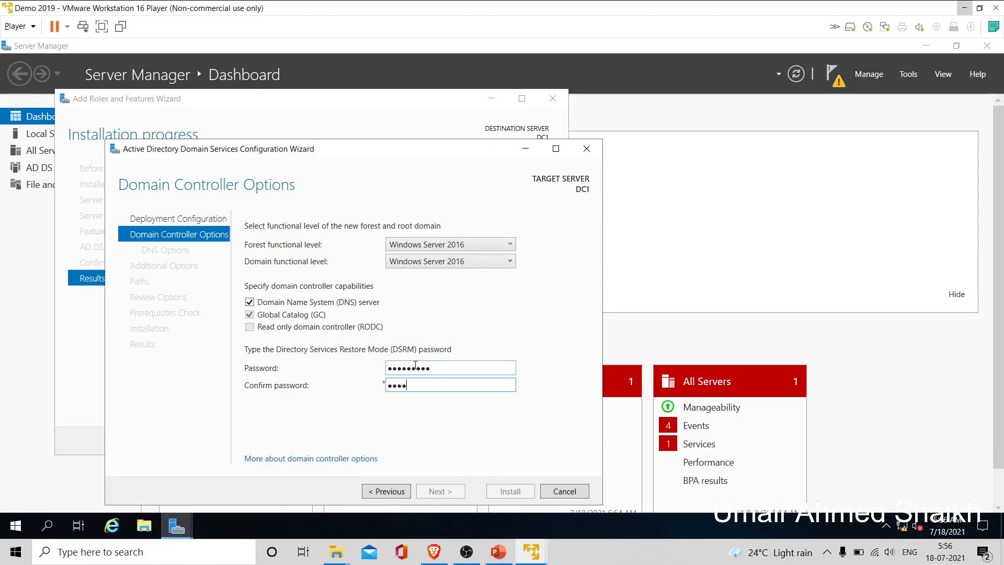
{"action": "type", "text": "••••"}
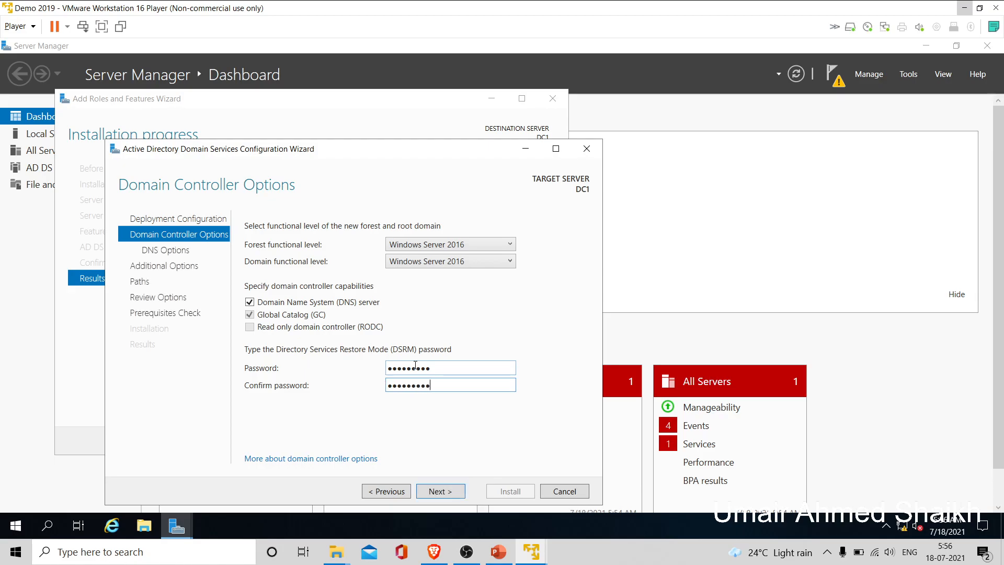
{"action": "left_click", "coordinate": [445, 493]}
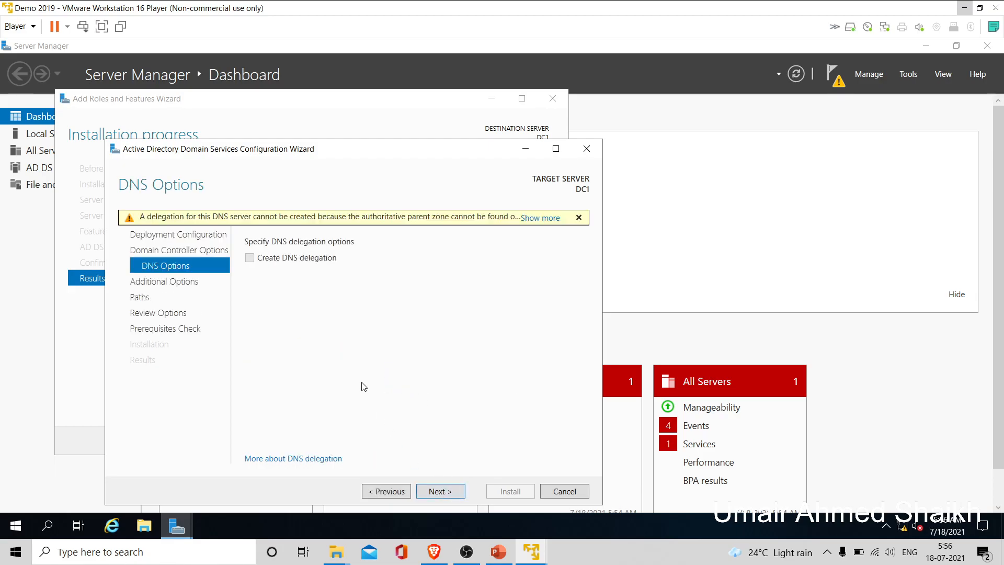
- Accept NetBIOS name UFA and the default database, log and SYSVOL folders
{"action": "left_click", "coordinate": [445, 492]}
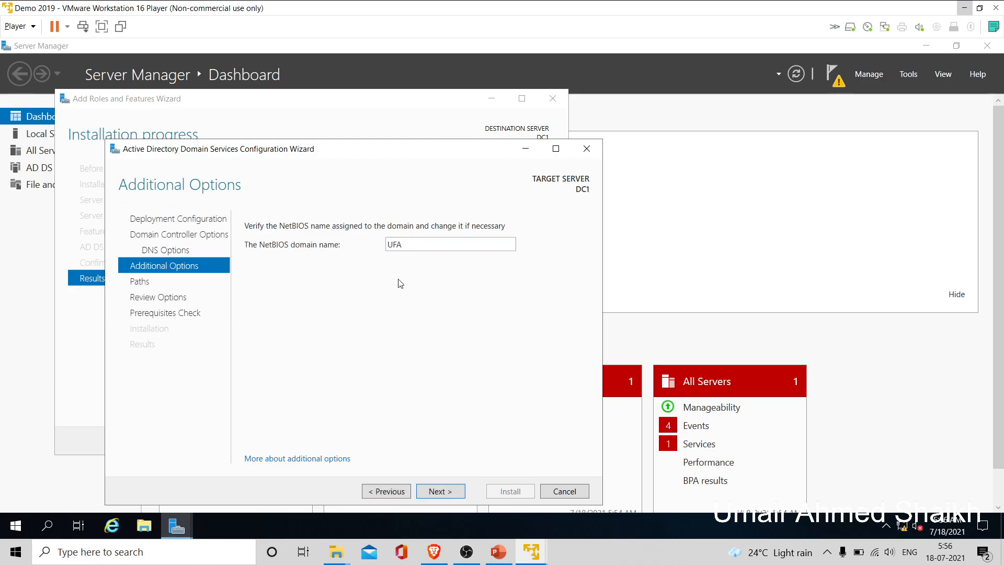
{"action": "left_click", "coordinate": [447, 493]}
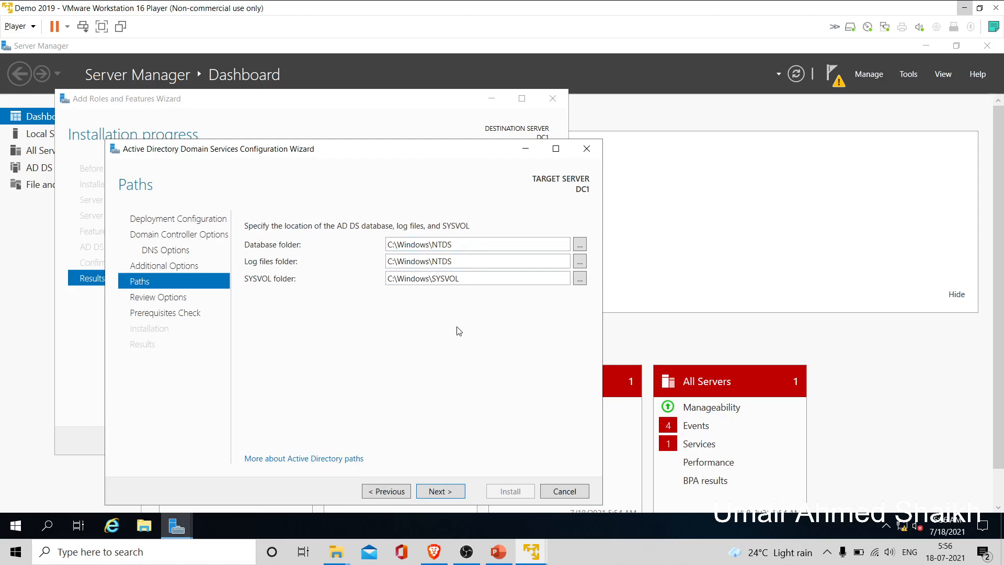
{"action": "left_click", "coordinate": [439, 492]}
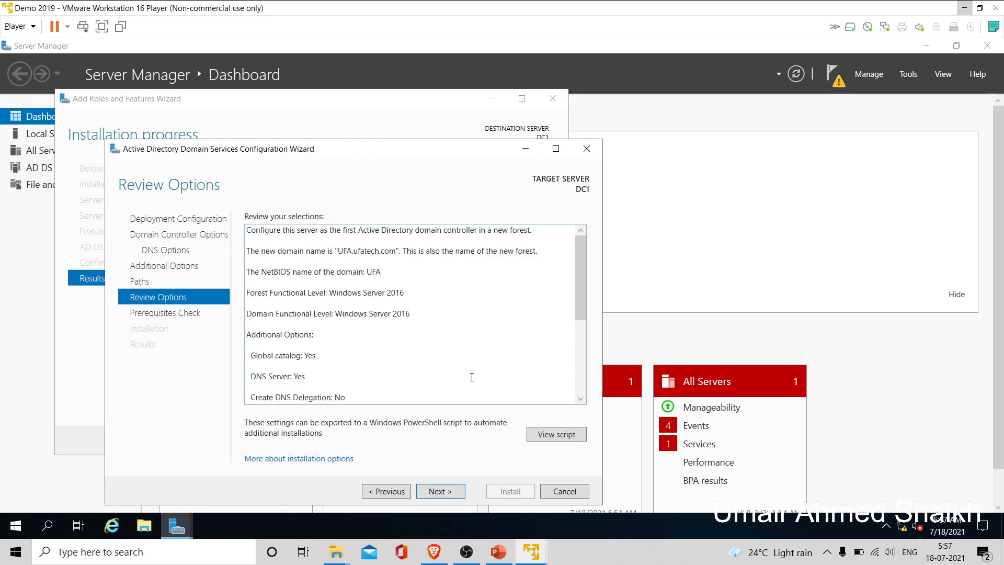
- Review the generated AD DS PowerShell script in Notepad, then run the prerequisites check
{"action": "left_click", "coordinate": [559, 439]}
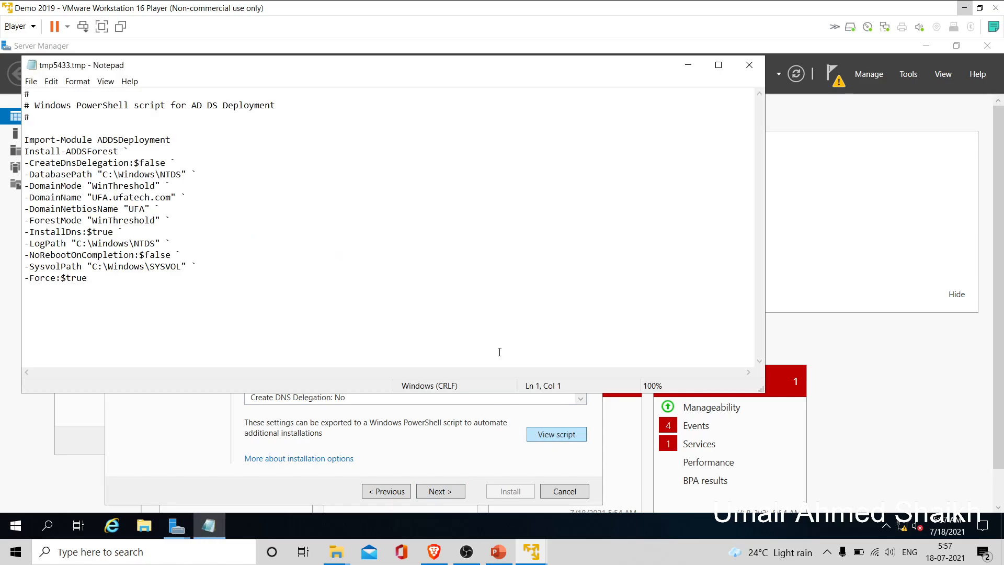
{"action": "left_click", "coordinate": [156, 278]}
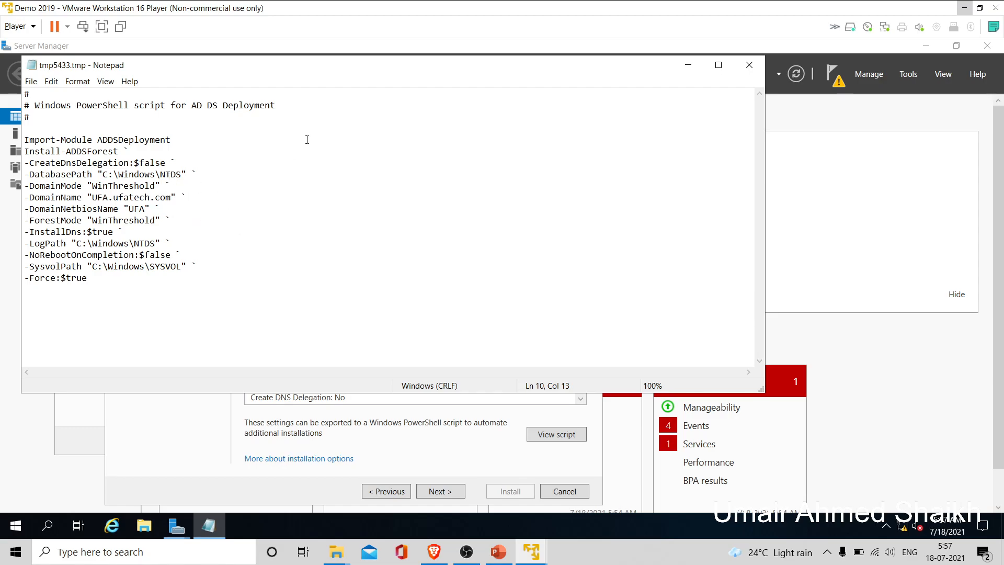
{"action": "left_click_drag", "start_coordinate": [101, 277], "coordinate": [66, 232]}
{"action": "left_click", "coordinate": [103, 267]}
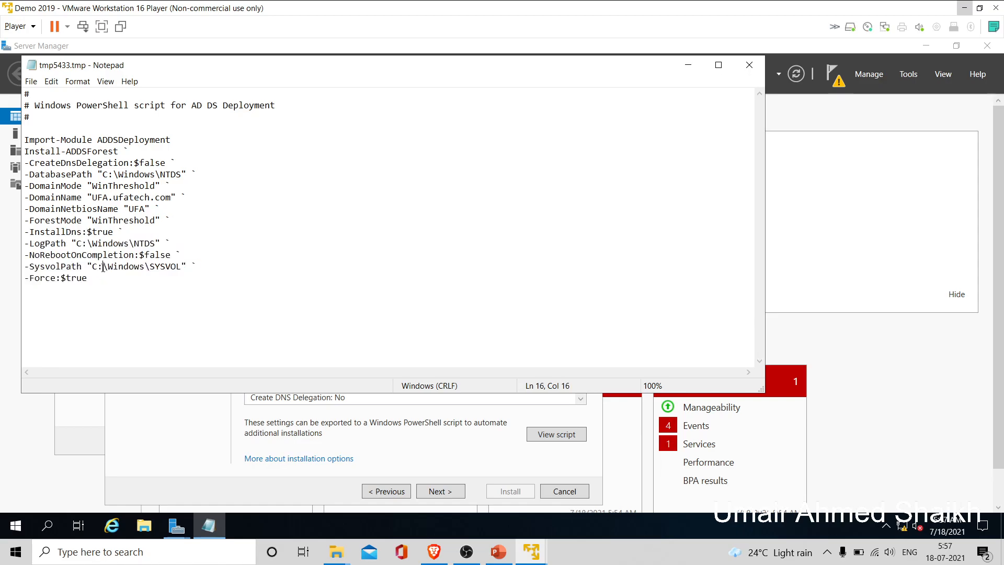
{"action": "left_click", "coordinate": [749, 65]}
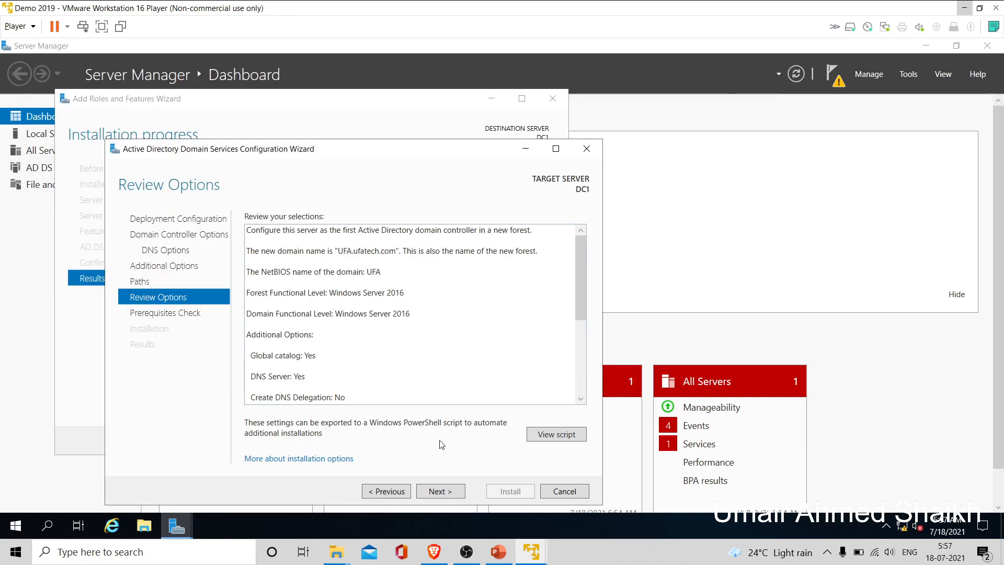
{"action": "left_click", "coordinate": [438, 491]}
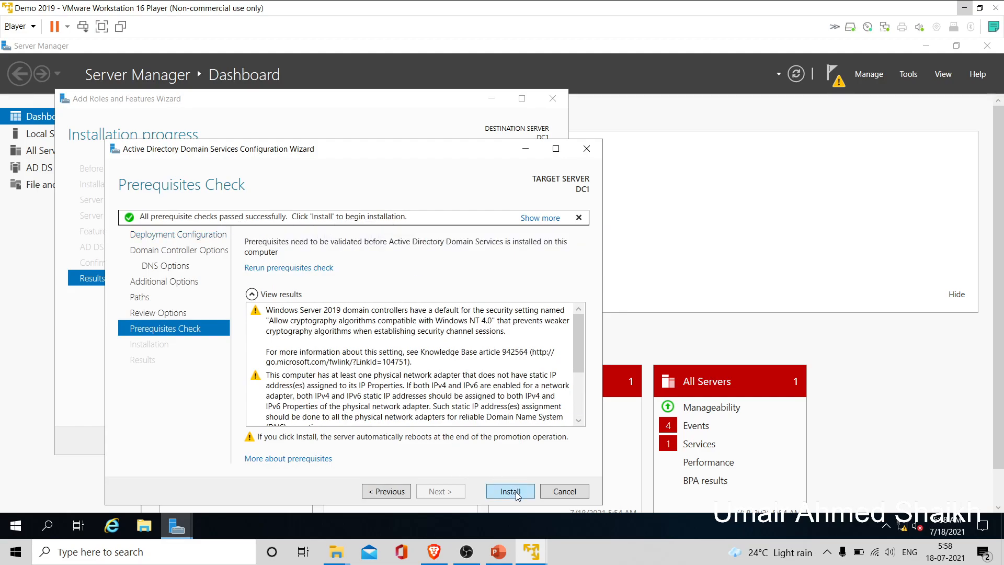
- Look over the prerequisite warnings and install AD DS to promote DC1
{"action": "scroll", "coordinate": [576, 350], "scroll_direction": "down", "scroll_amount": 2}
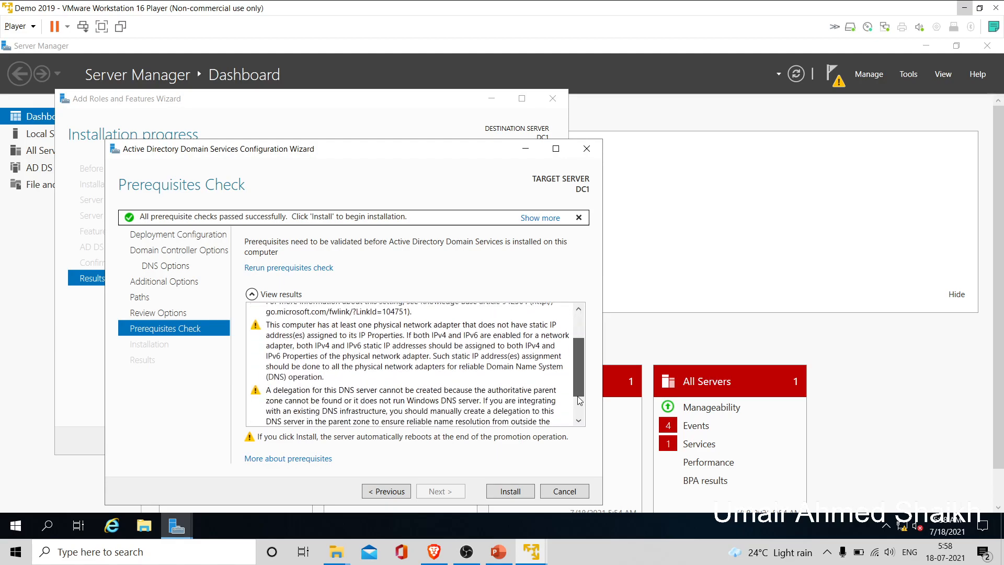
{"action": "scroll", "coordinate": [577, 413], "scroll_direction": "down", "scroll_amount": 2}
{"action": "scroll", "coordinate": [580, 365], "scroll_direction": "up", "scroll_amount": 5}
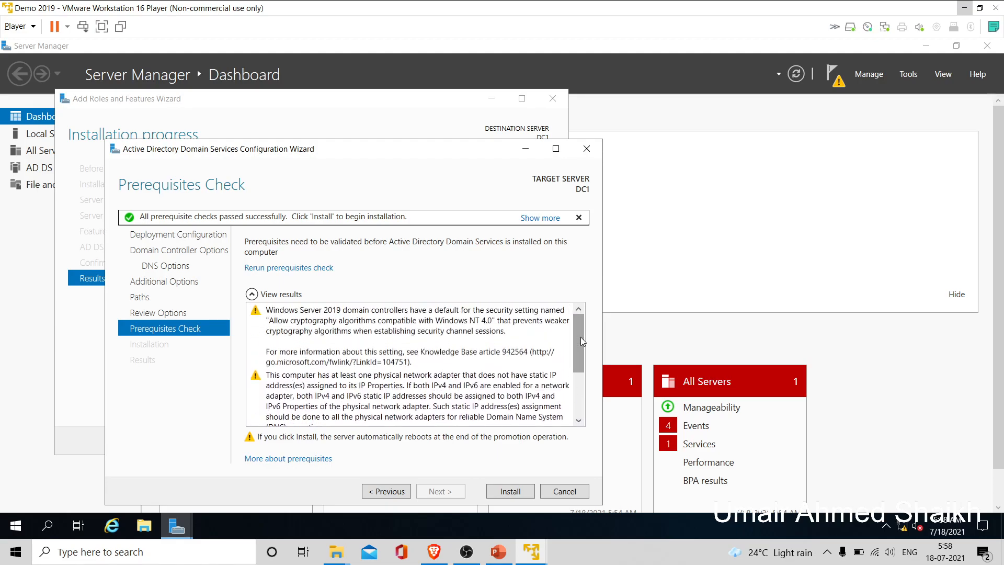
{"action": "left_click", "coordinate": [514, 492]}
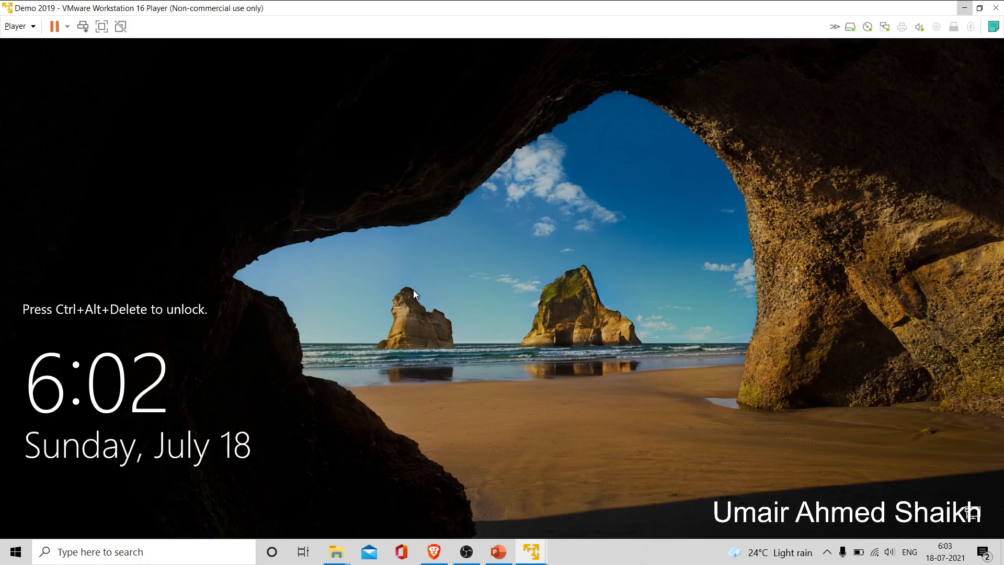
- After the reboot, sign in to the UFA domain as Administrator with its password
{"action": "key", "text": "ctrl+alt+Insert"}
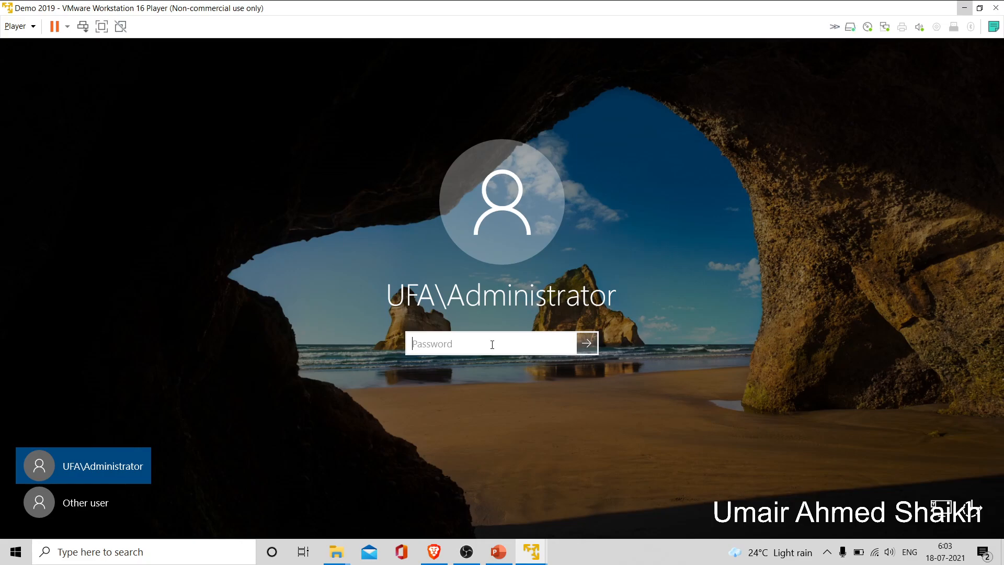
{"action": "type", "text": "•••••••••"}
{"action": "key", "text": "Return"}
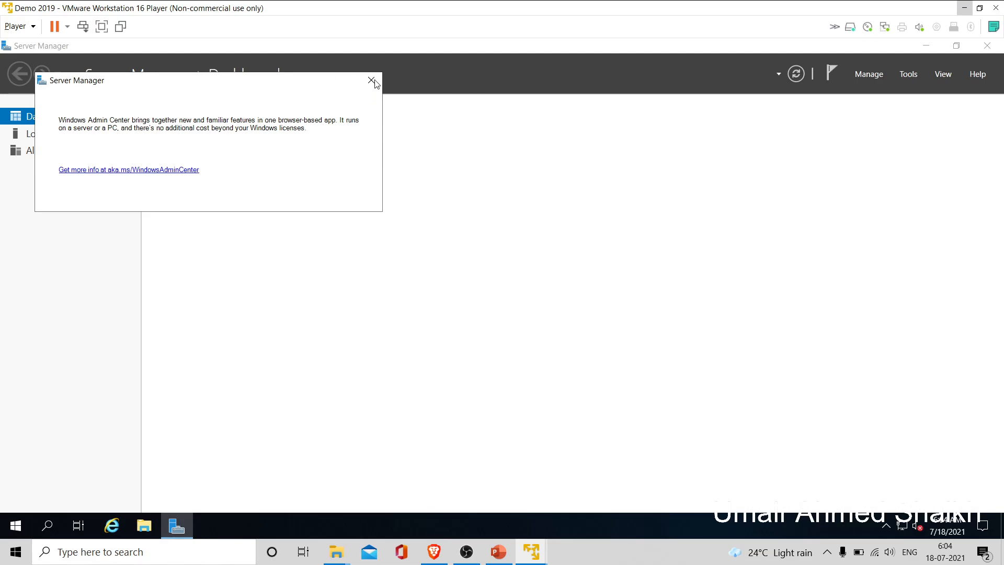
- Refresh the Server Manager dashboard to show AD DS and DNS, reposition the window, and open Tools
{"action": "left_click", "coordinate": [442, 84]}
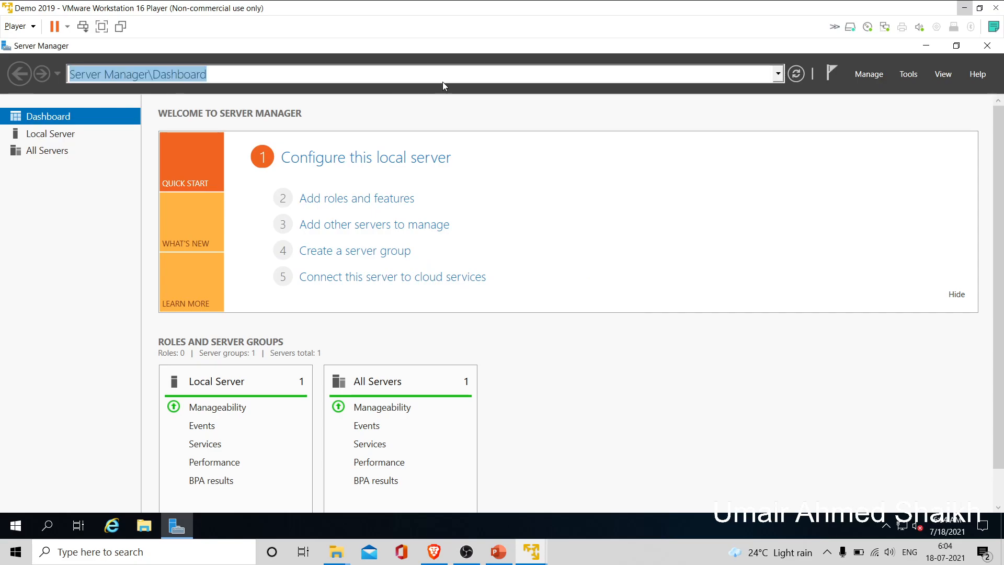
{"action": "key", "text": "Return"}
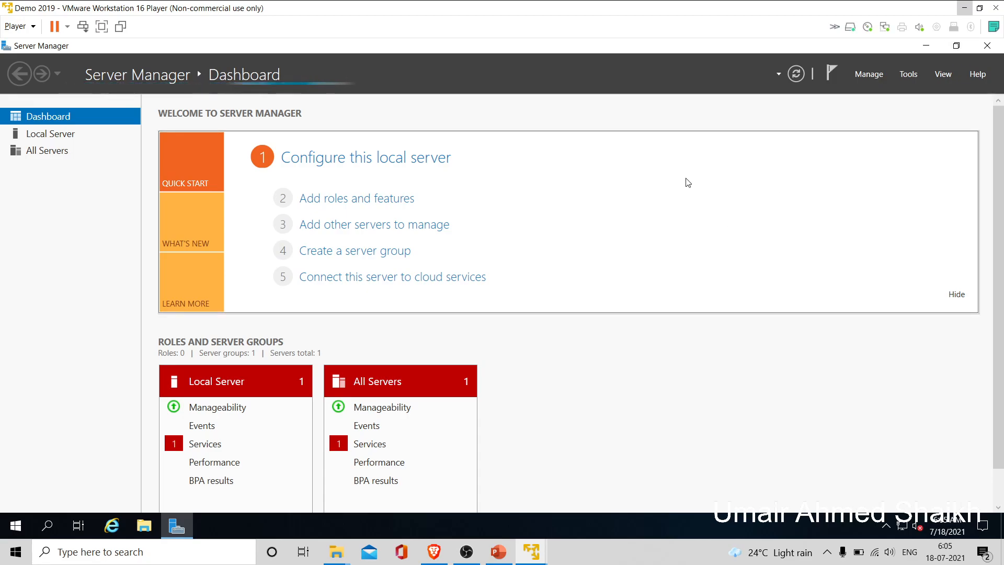
{"action": "left_click", "coordinate": [962, 47]}
{"action": "left_click", "coordinate": [962, 44]}
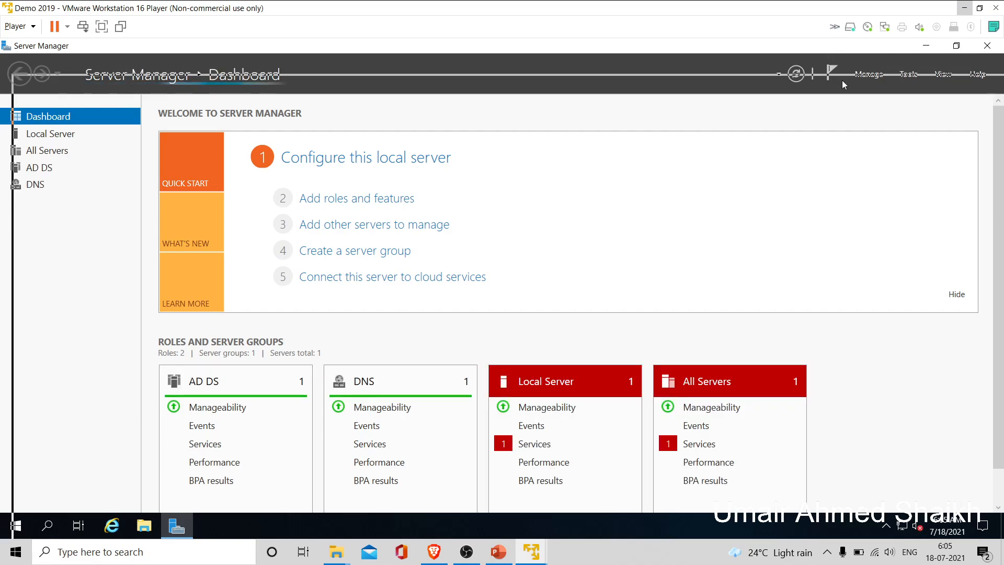
{"action": "left_click_drag", "start_coordinate": [841, 80], "coordinate": [841, 79]}
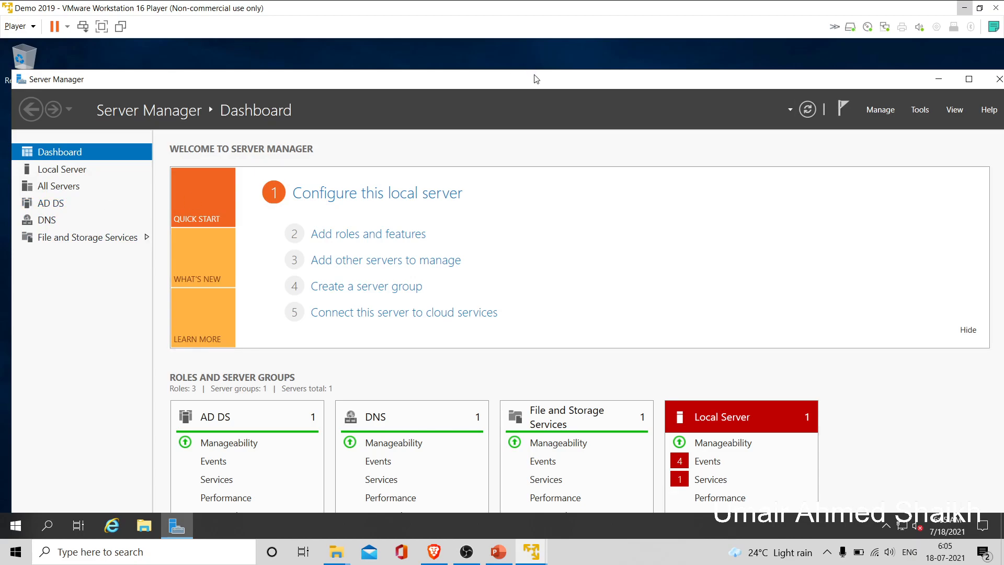
{"action": "left_click_drag", "start_coordinate": [536, 79], "coordinate": [532, 54]}
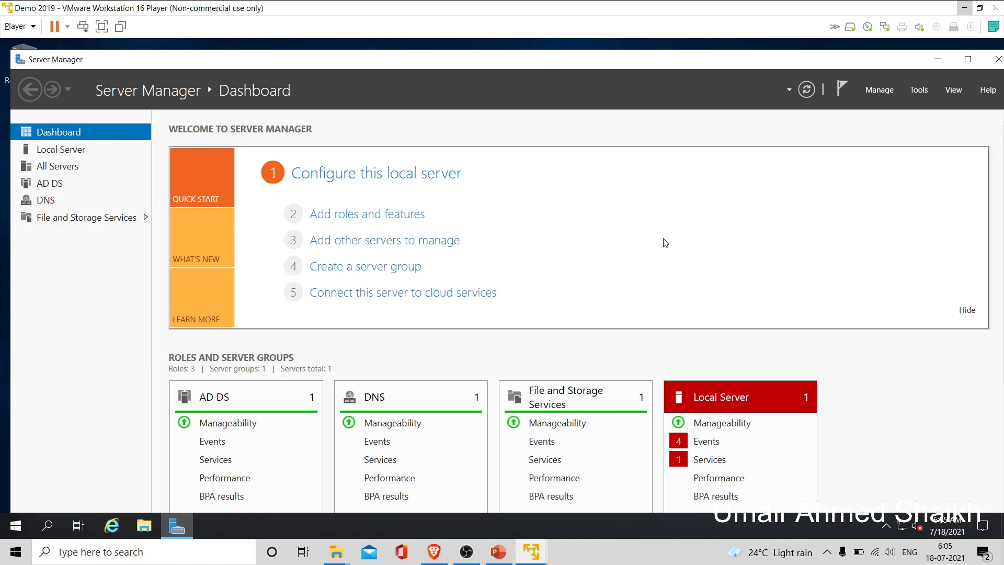
{"action": "left_click", "coordinate": [918, 93]}
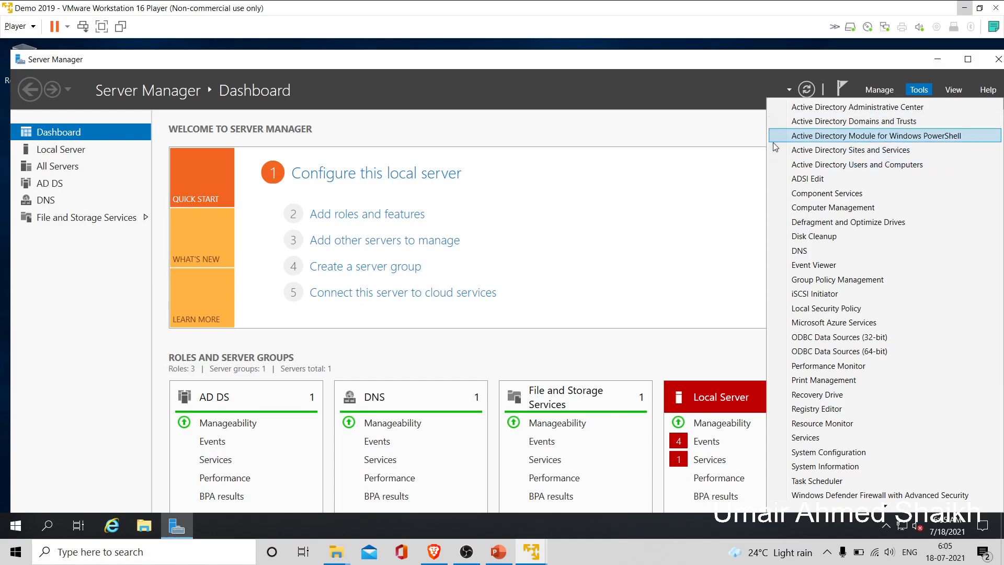
- Launch Active Directory Users and Computers from the administrative tools list
{"action": "left_click", "coordinate": [706, 137]}
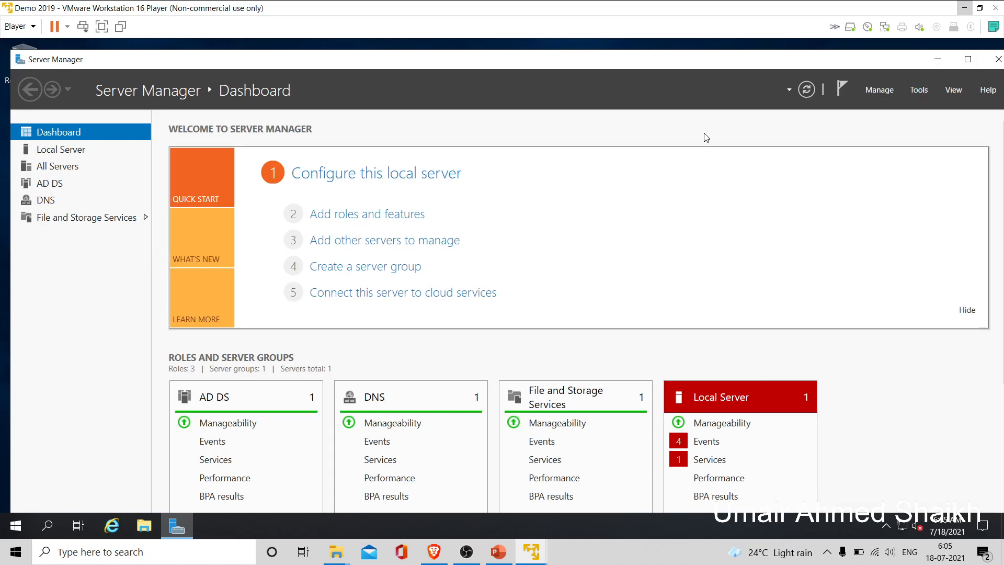
{"action": "left_click", "coordinate": [916, 94]}
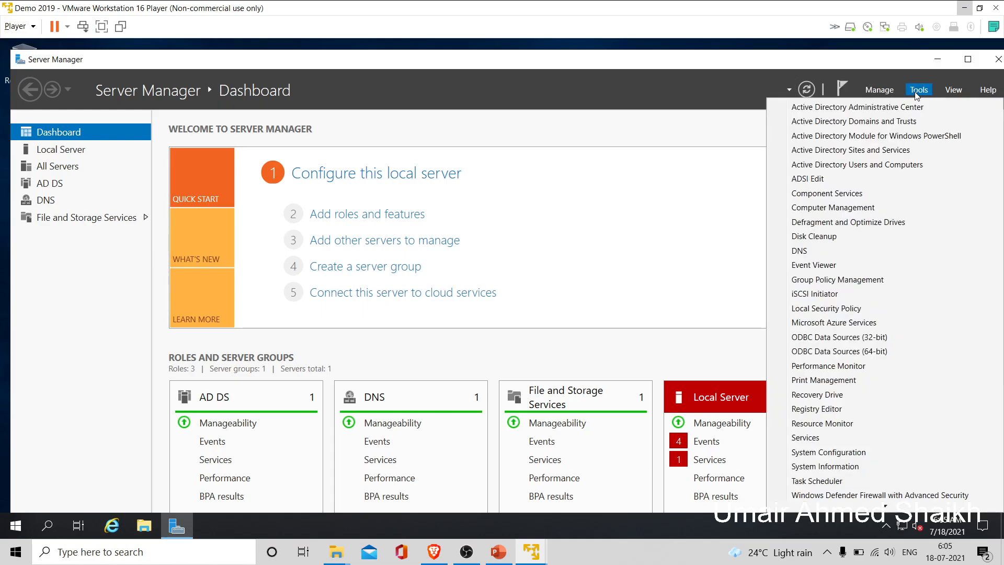
{"action": "left_click", "coordinate": [901, 164]}
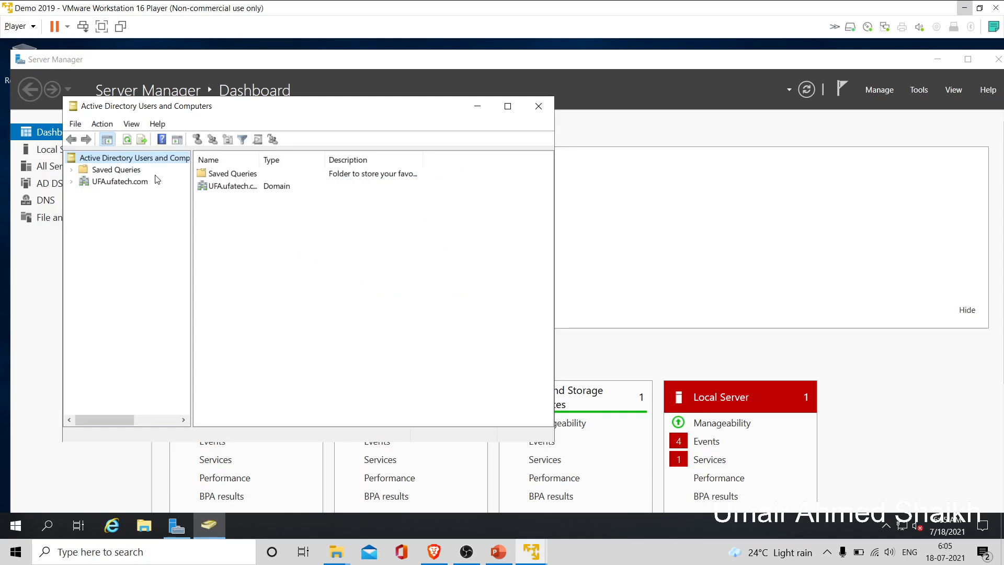
- Expand UFA.ufatech.com and start a New > User in its Users container
{"action": "left_click", "coordinate": [72, 182]}
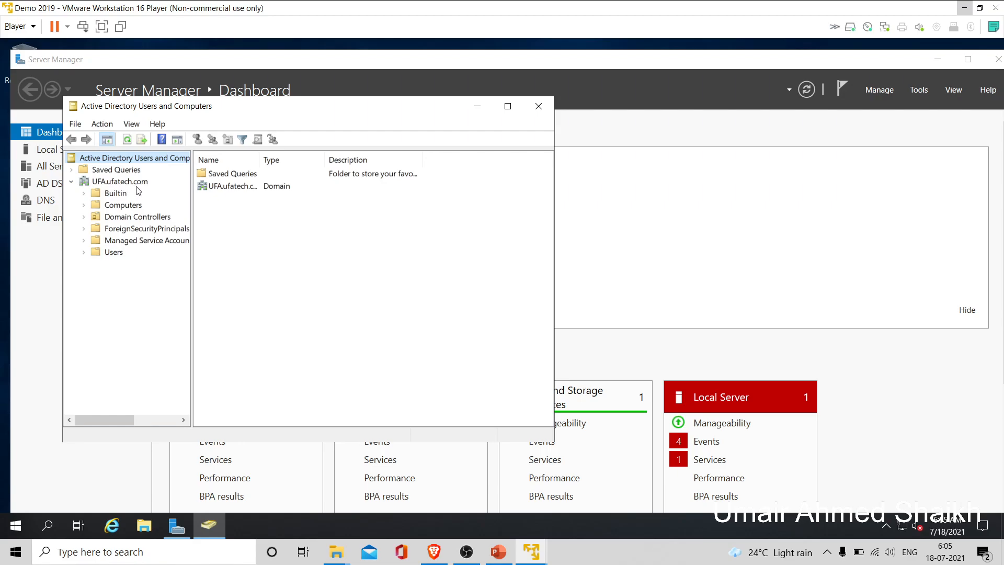
{"action": "left_click", "coordinate": [130, 206]}
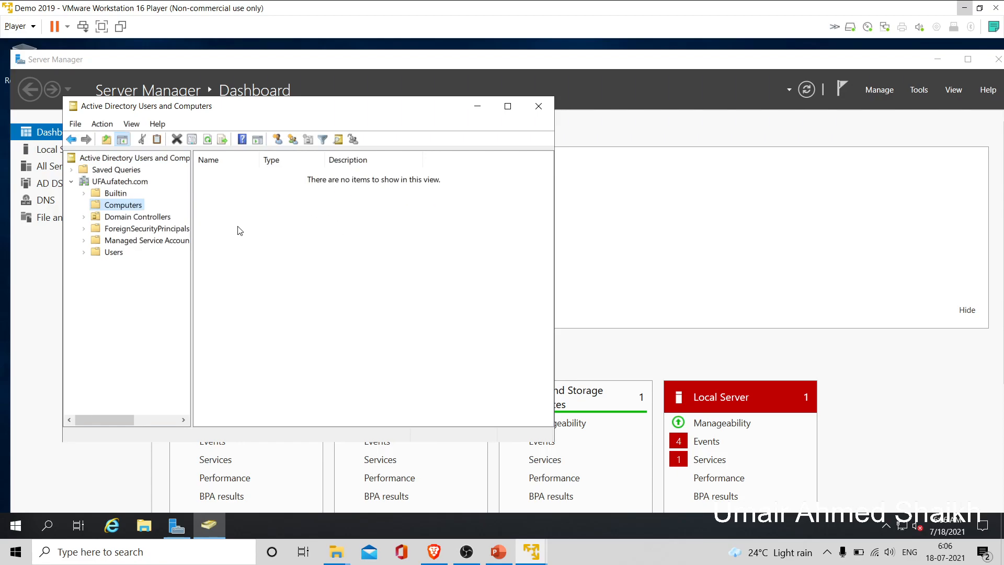
{"action": "left_click", "coordinate": [114, 252]}
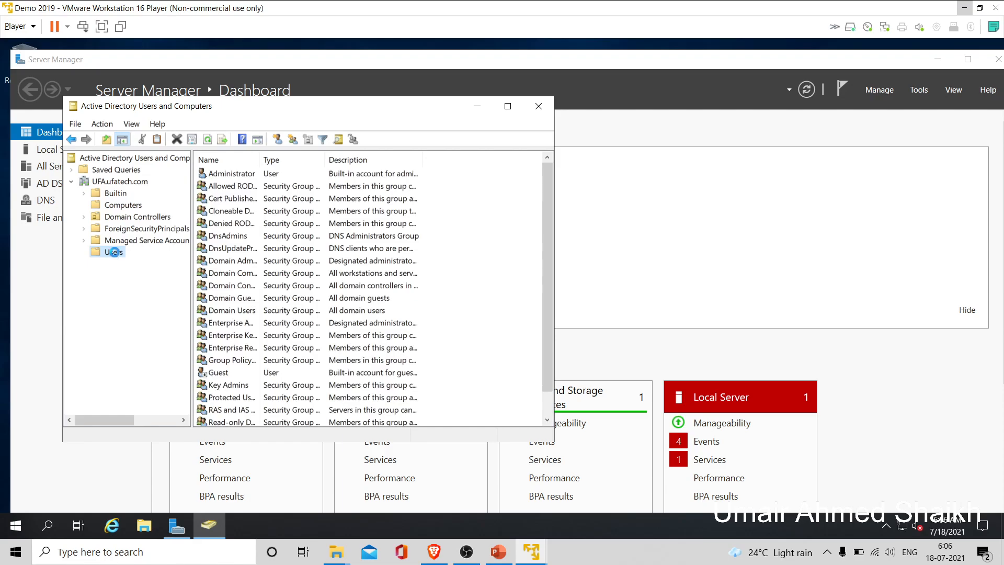
{"action": "right_click", "coordinate": [116, 255]}
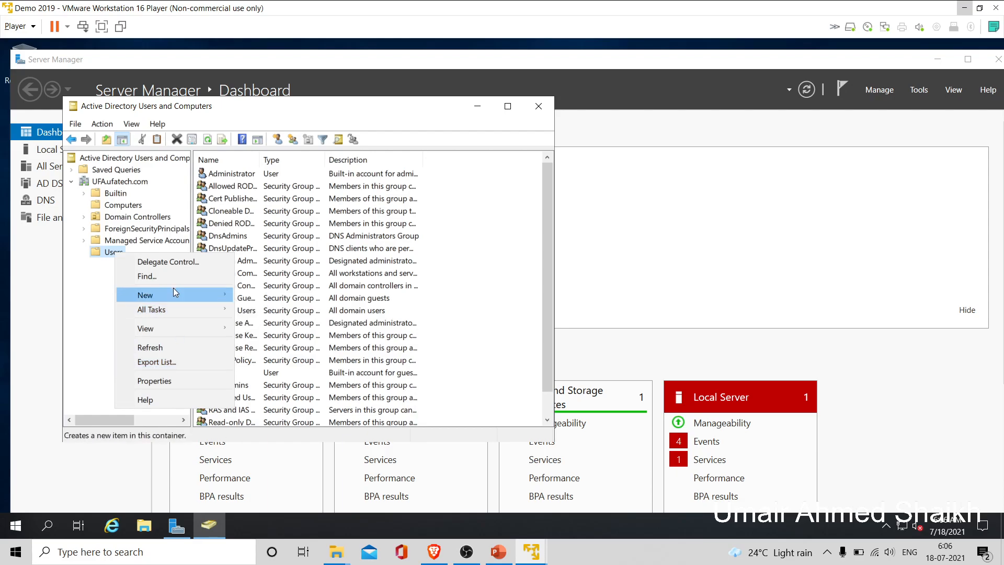
{"action": "mouse_move", "coordinate": [173, 293]}
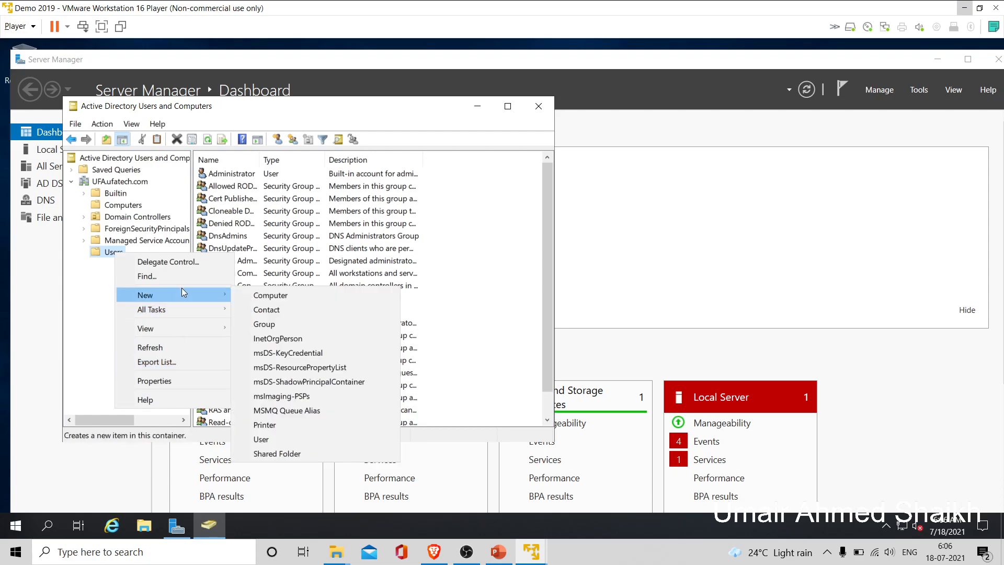
{"action": "left_click", "coordinate": [318, 441]}
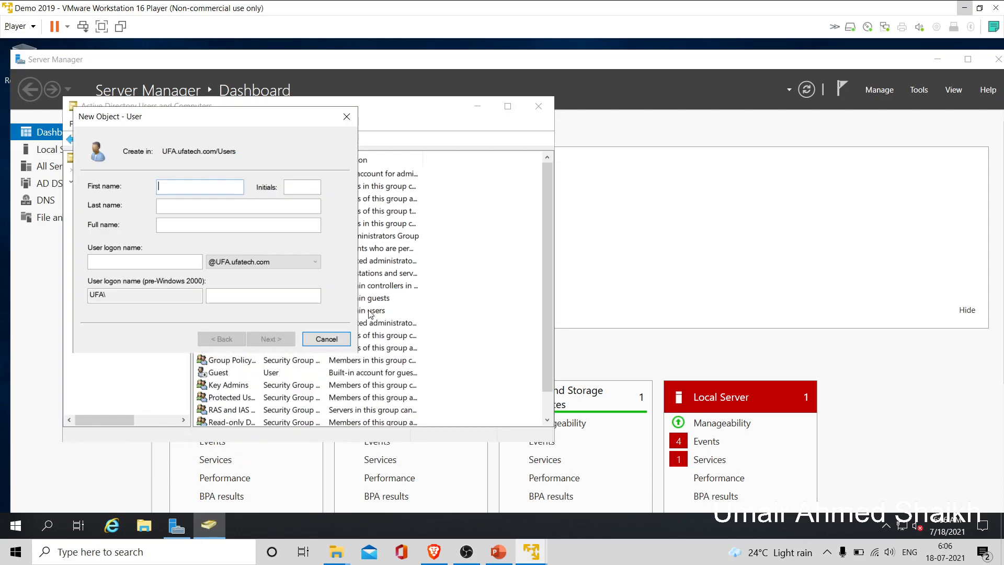
- Enter first name 'admin', initials 'AD' and logon name 'admin' for the new user
{"action": "type", "text": "admin"}
{"action": "key", "text": "Tab"}
{"action": "type", "text": "AD"}
{"action": "key", "text": "Tab"}
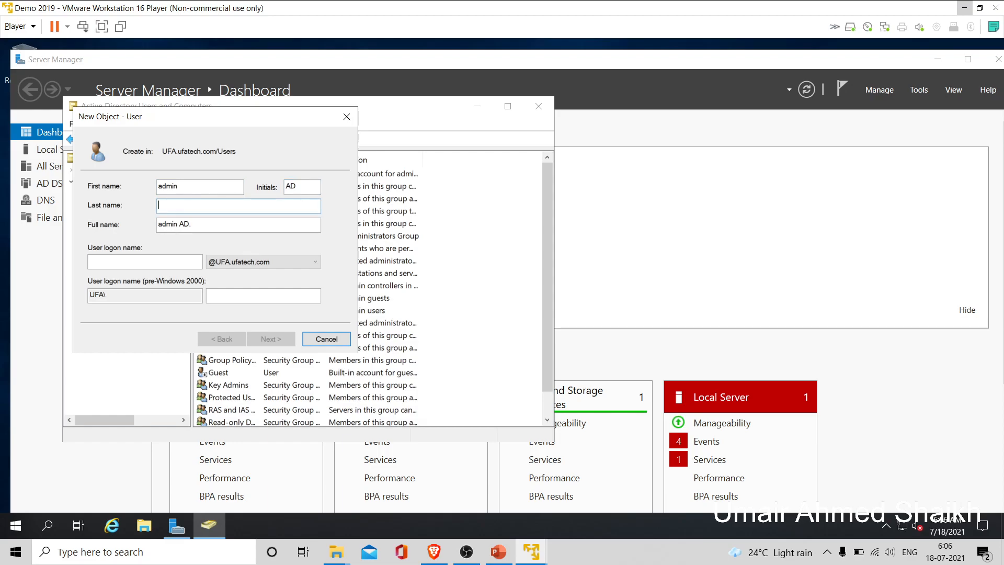
{"action": "key", "text": "Tab"}
{"action": "key", "text": "Tab"}
{"action": "type", "text": "a"}
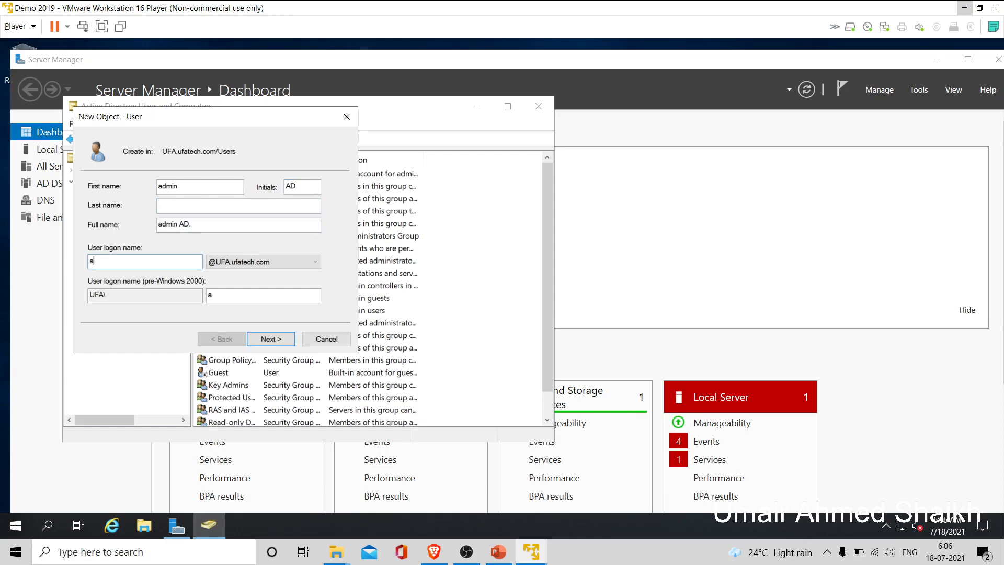
{"action": "type", "text": "dmin"}
{"action": "left_click", "coordinate": [284, 341]}
- Enter and confirm the password, untick must-change-at-next-logon, and finish creating the user
{"action": "type", "text": "Pa"}
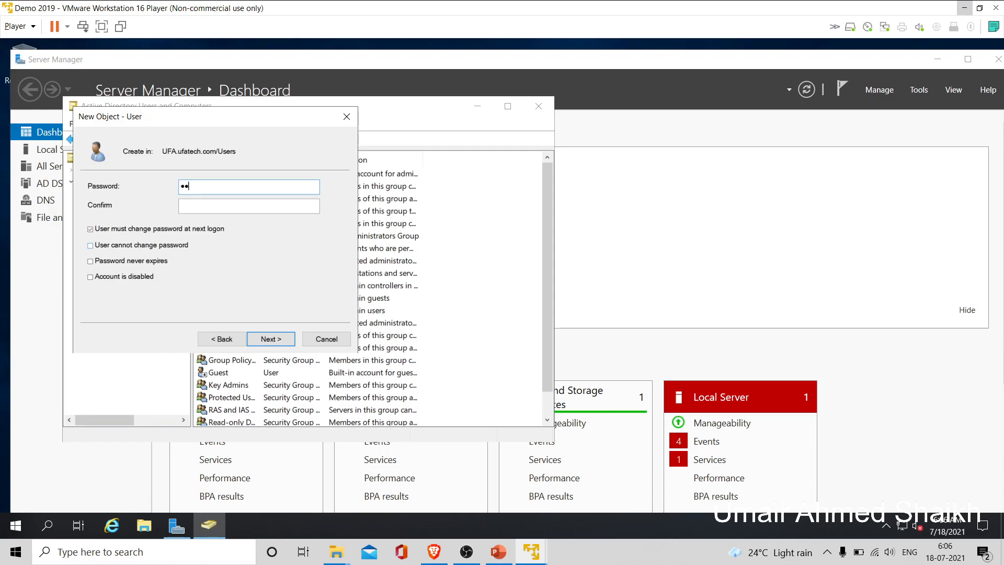
{"action": "type", "text": "ssw"}
{"action": "key", "text": "BackSpace"}
{"action": "key", "text": "BackSpace"}
{"action": "key", "text": "BackSpace"}
{"action": "key", "text": "BackSpace"}
{"action": "key", "text": "BackSpace"}
{"action": "type", "text": "Password1"}
{"action": "key", "text": "Tab"}
{"action": "type", "text": "Password1"}
{"action": "left_click", "coordinate": [107, 231]}
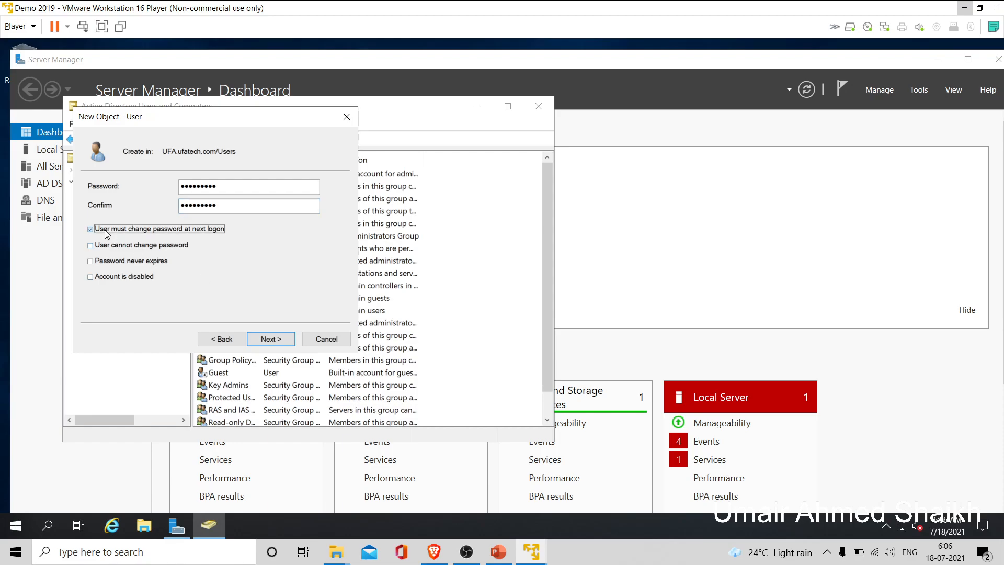
{"action": "left_click", "coordinate": [271, 341]}
{"action": "left_click", "coordinate": [271, 339]}
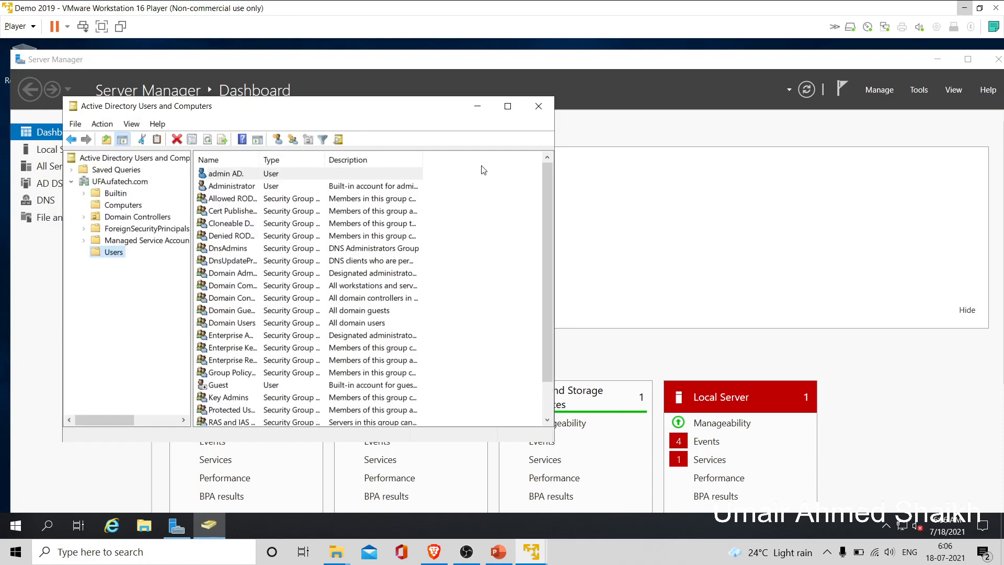
{"action": "left_click", "coordinate": [232, 176]}
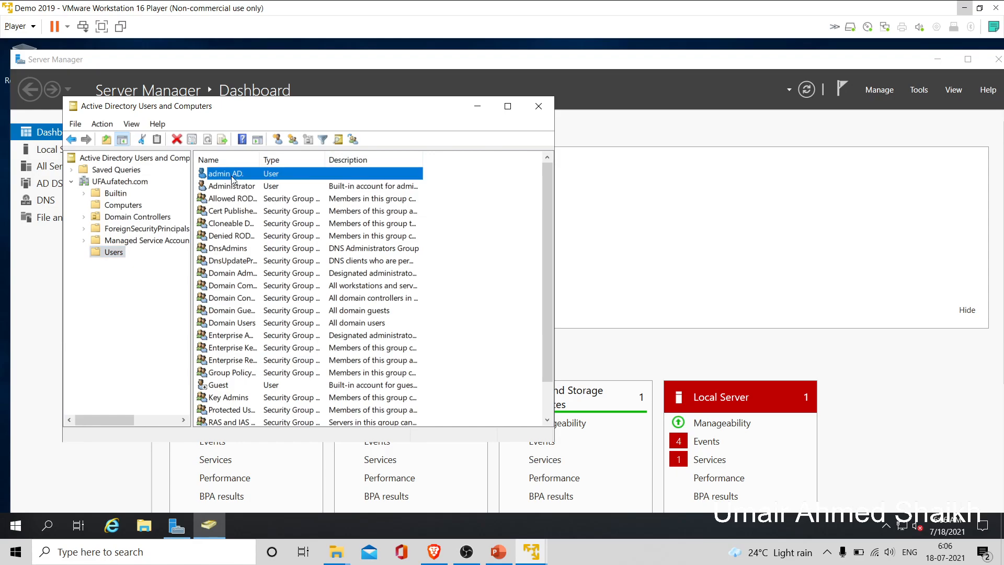
- Check the empty Computers container, minimise ADUC and Server Manager, and show the server VM full screen
{"action": "left_click", "coordinate": [140, 208]}
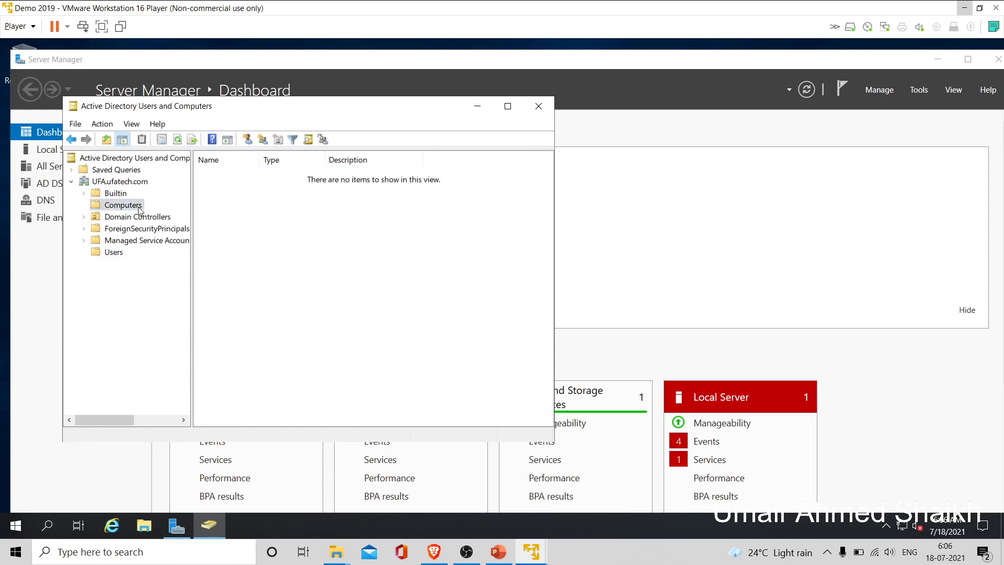
{"action": "left_click", "coordinate": [123, 253]}
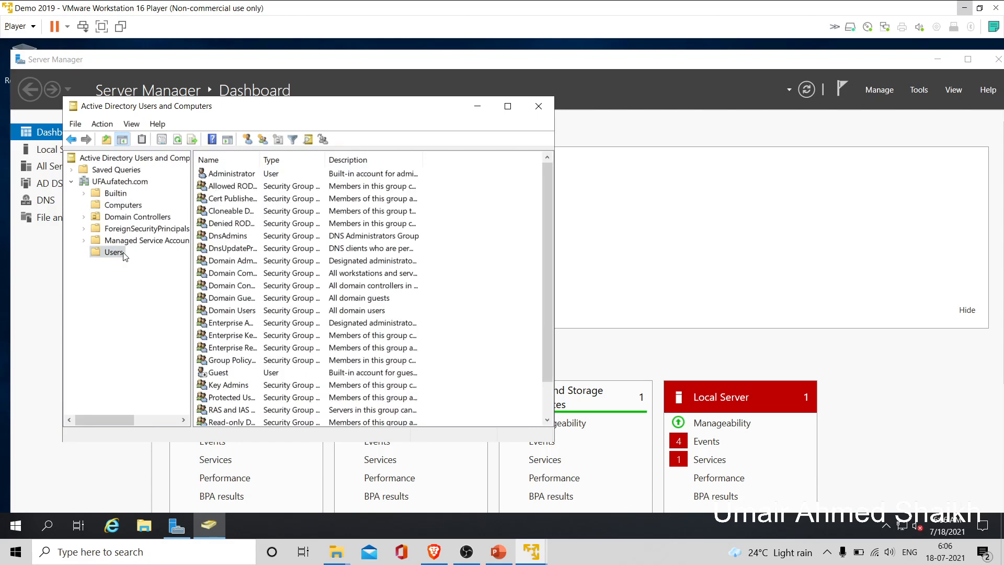
{"action": "left_click", "coordinate": [477, 107]}
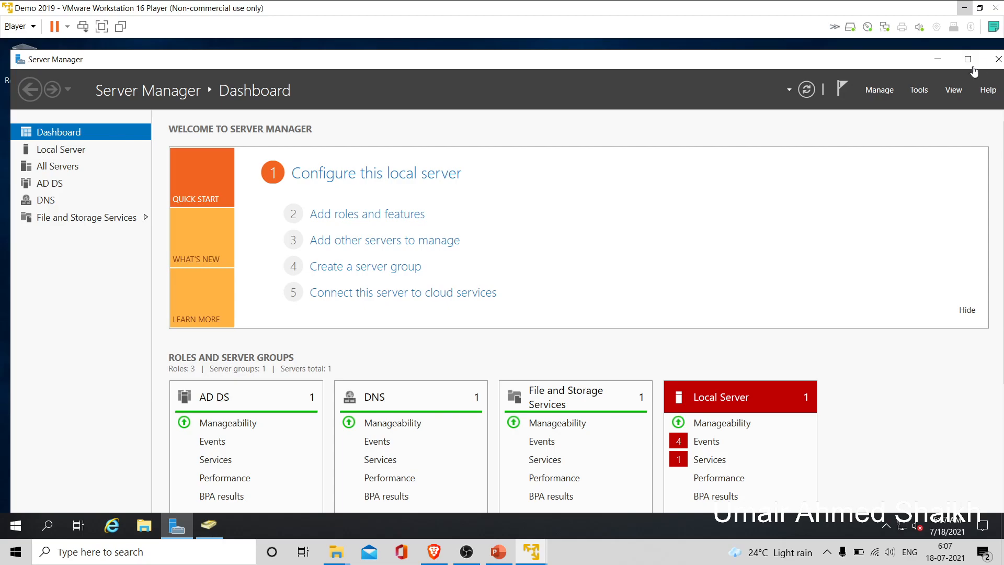
{"action": "left_click", "coordinate": [940, 62]}
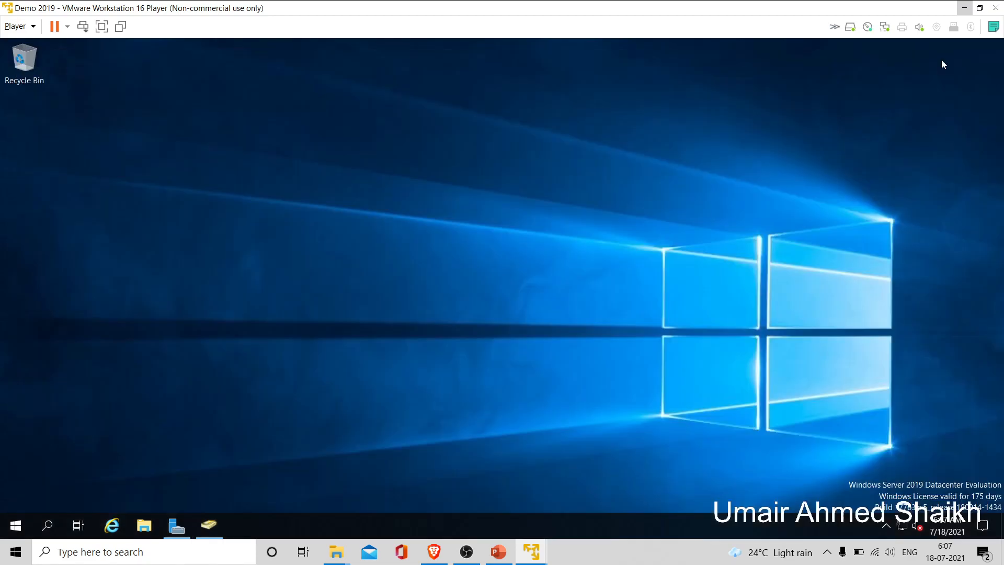
{"action": "left_click", "coordinate": [977, 10]}
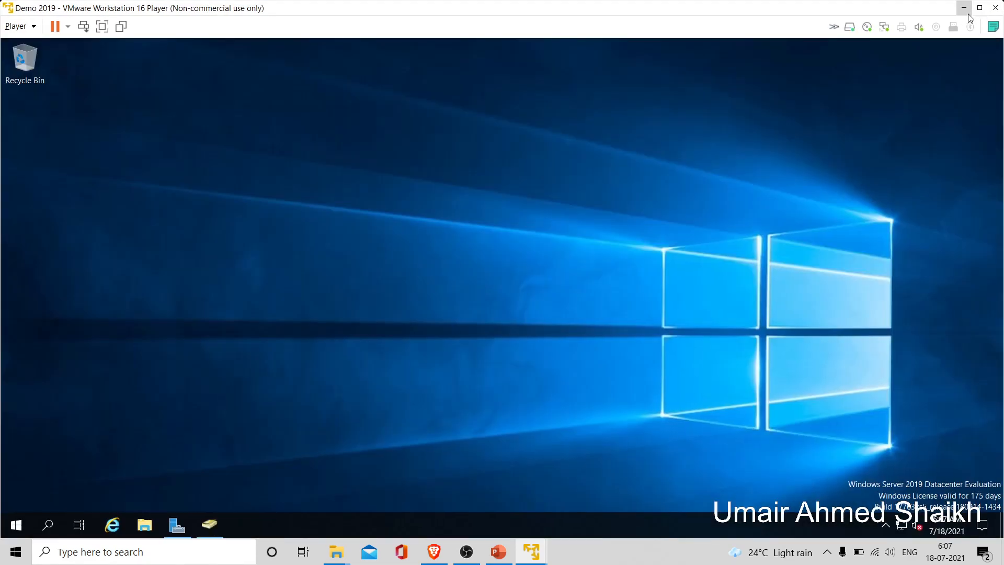
{"action": "left_click", "coordinate": [102, 26]}
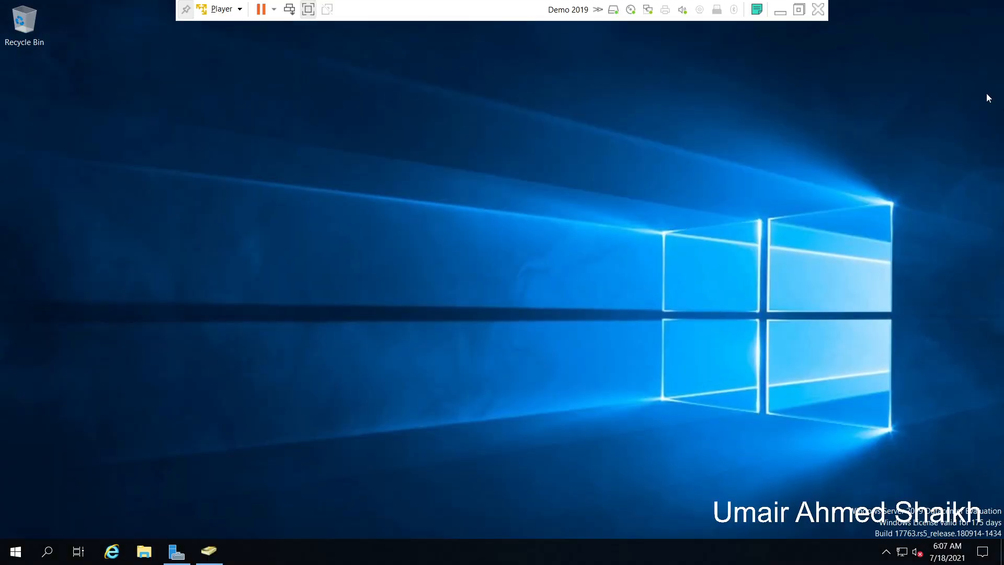
- Leave full screen, switch to the Demo Windows 10 x64 VM, minimise the server VM and centre the client window
{"action": "left_click", "coordinate": [800, 10]}
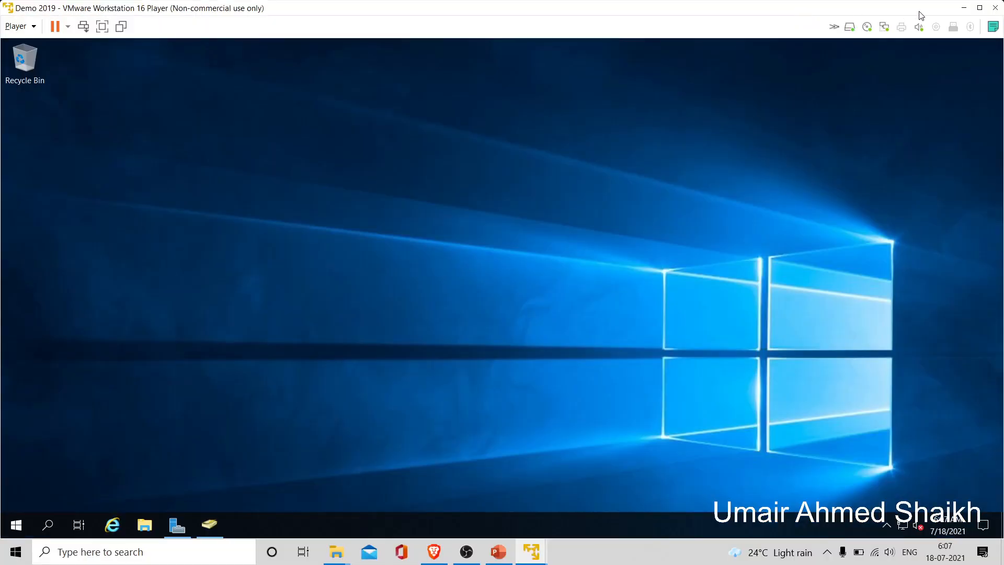
{"action": "mouse_move", "coordinate": [536, 553]}
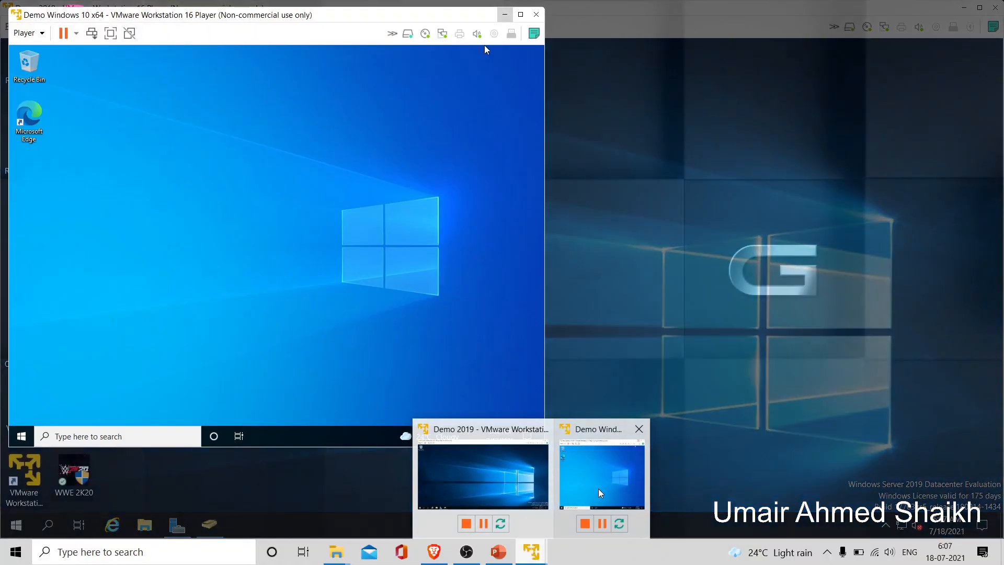
{"action": "left_click", "coordinate": [598, 488]}
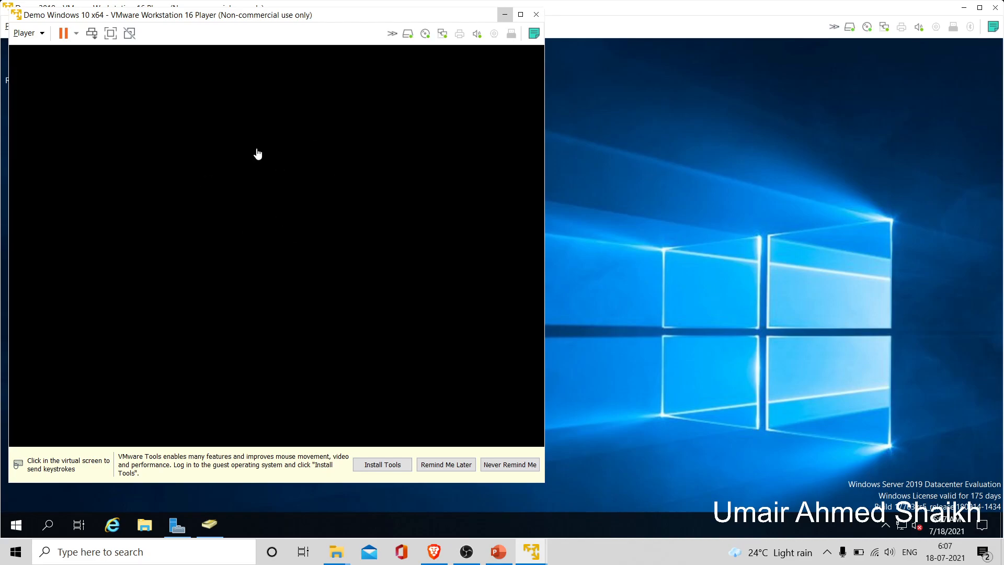
{"action": "left_click", "coordinate": [339, 185]}
{"action": "key", "text": "ctrl+alt"}
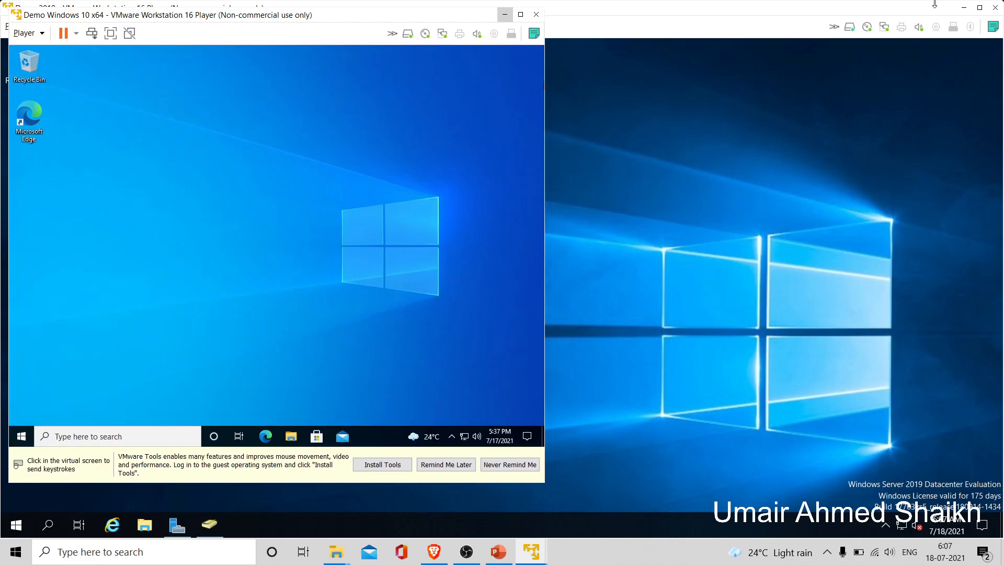
{"action": "left_click", "coordinate": [961, 8]}
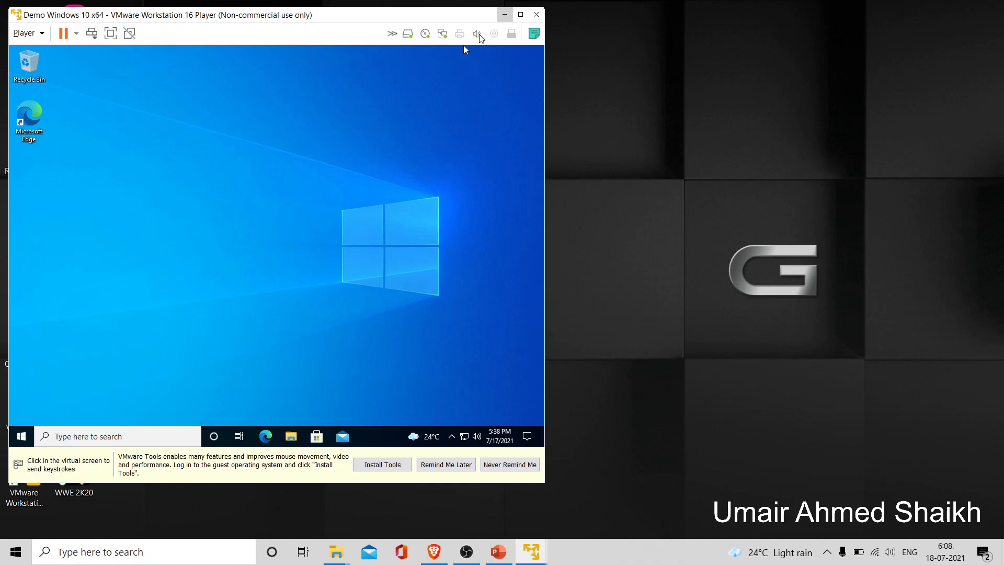
{"action": "left_click_drag", "start_coordinate": [470, 17], "coordinate": [571, 28]}
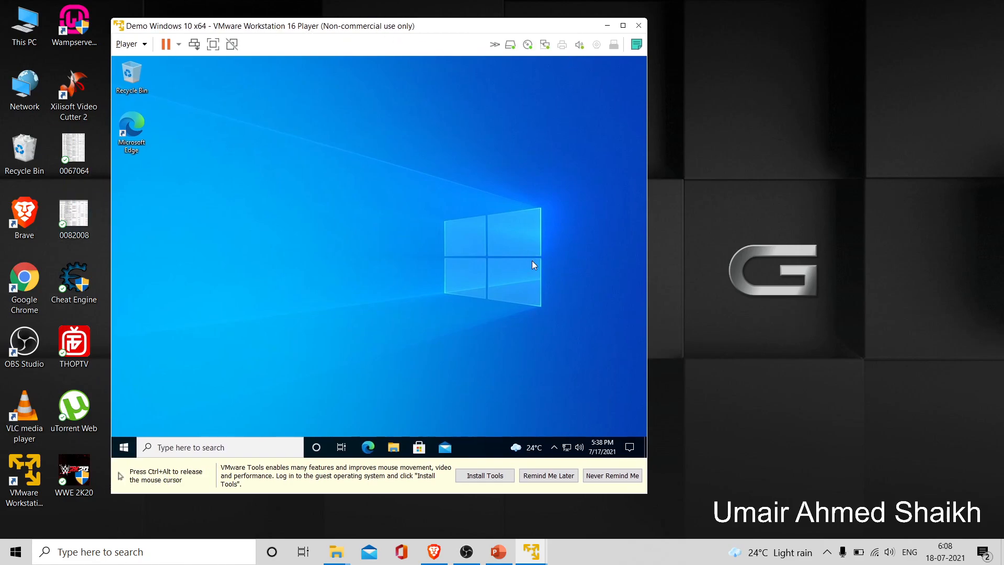
- Maximise the Windows 10 VM and check its guest clock and calendar, showing July 17, 2021
{"action": "left_click", "coordinate": [622, 25]}
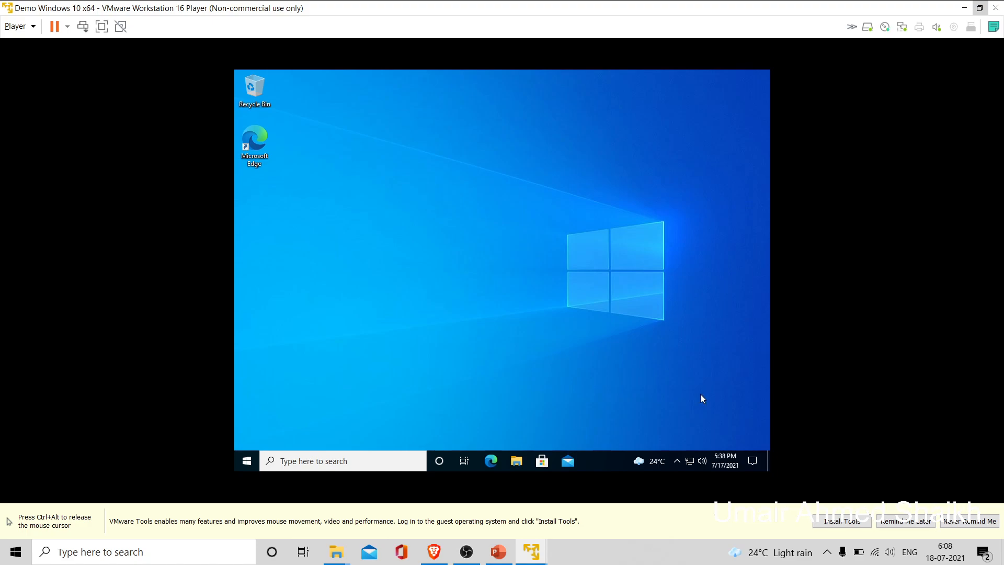
{"action": "right_click", "coordinate": [729, 462]}
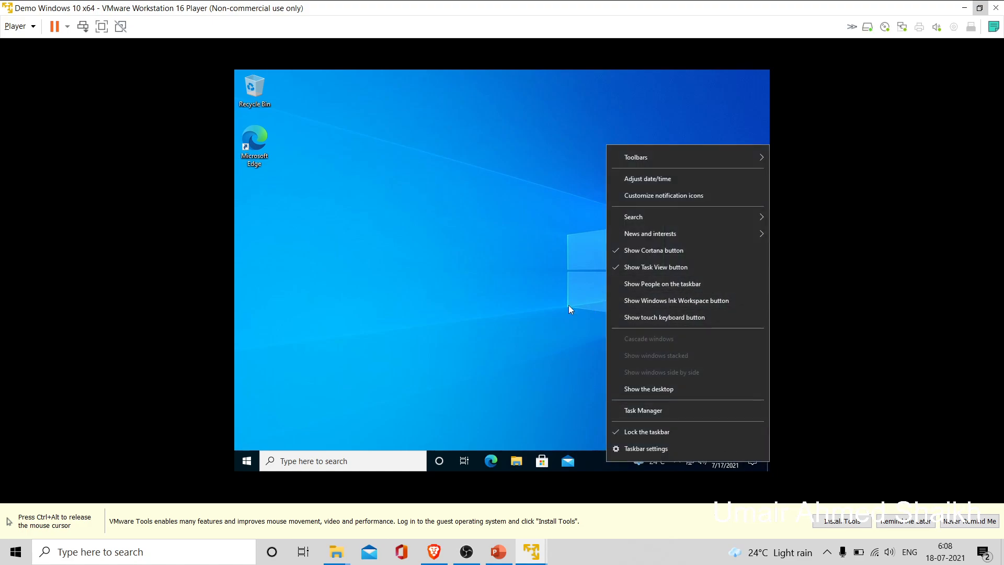
{"action": "left_click", "coordinate": [553, 315]}
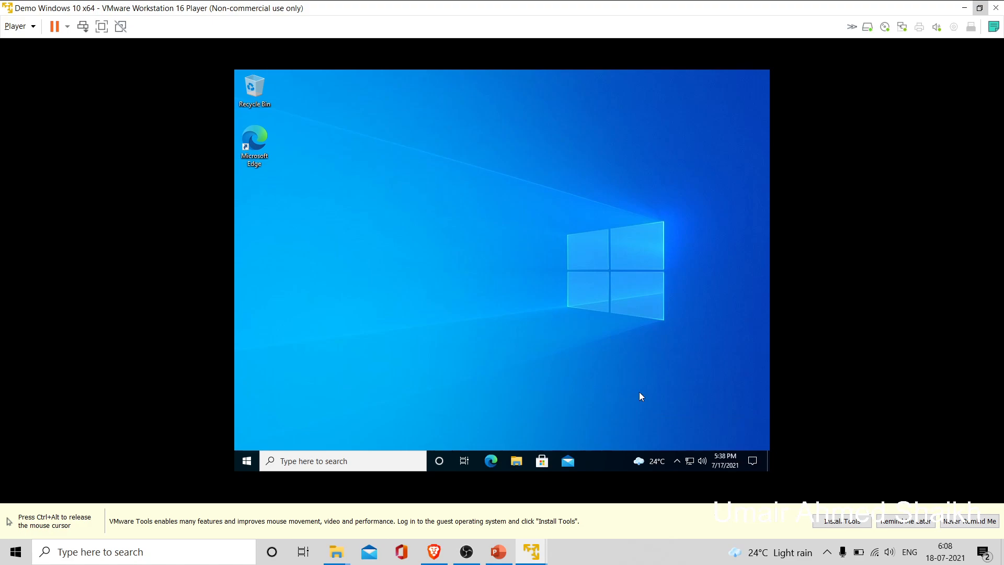
{"action": "left_click", "coordinate": [725, 460]}
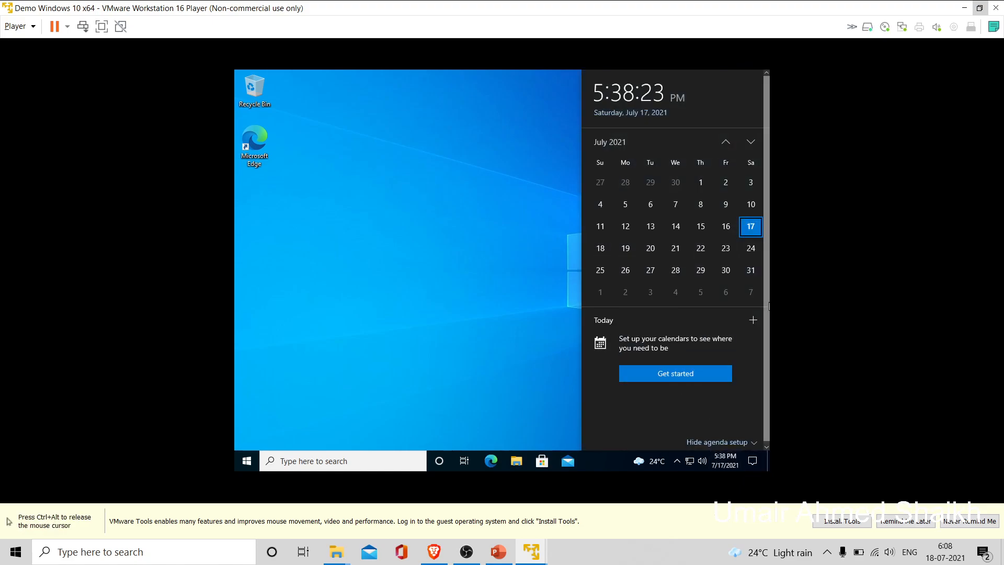
{"action": "scroll", "coordinate": [766, 358], "scroll_direction": "down", "scroll_amount": 1}
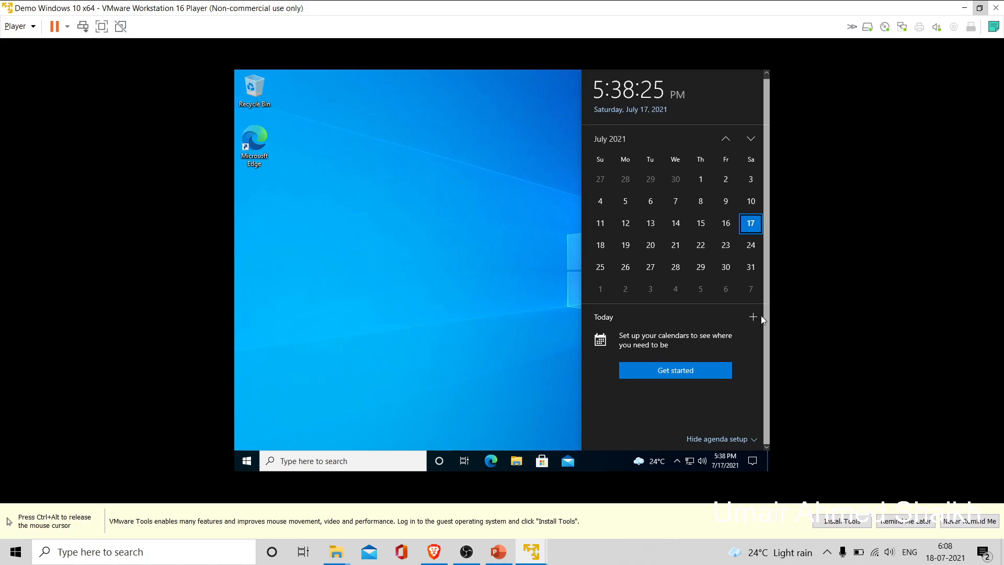
{"action": "scroll", "coordinate": [764, 294], "scroll_direction": "up", "scroll_amount": 1}
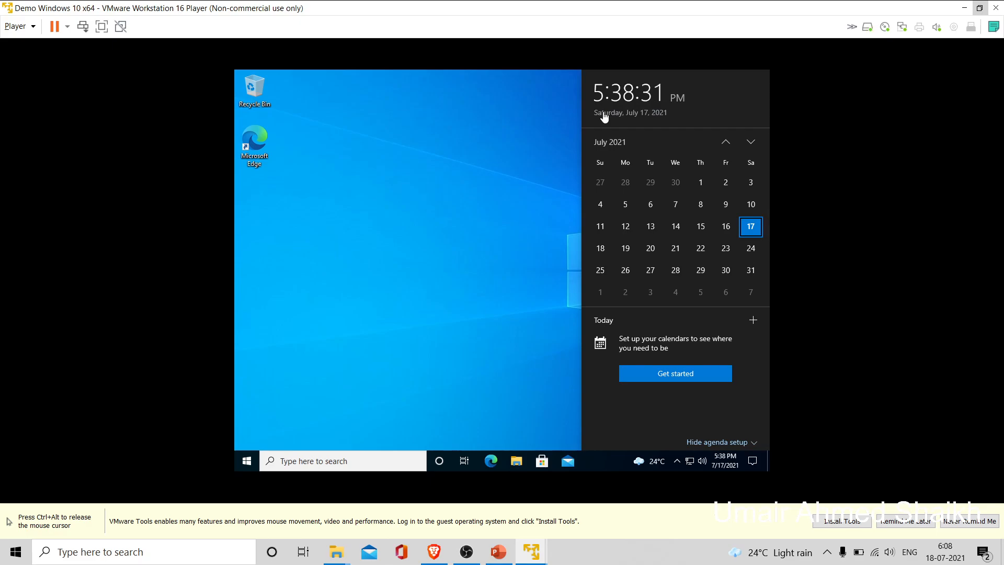
{"action": "right_click", "coordinate": [724, 456]}
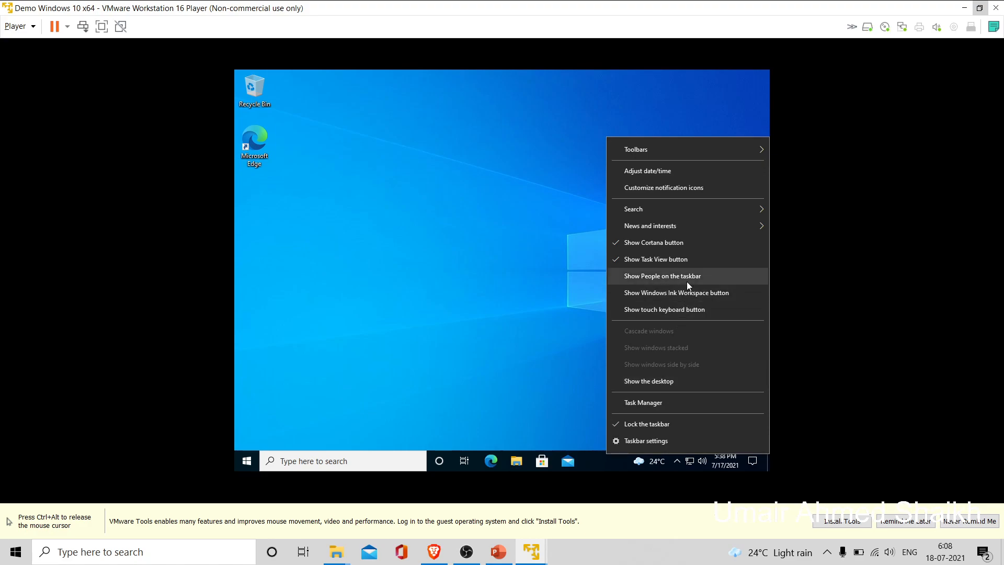
- Set the Windows 10 time zone to (UTC+05:30) Chennai, Kolkata, Mumbai, New Delhi, then close Date & time
{"action": "left_click", "coordinate": [669, 169]}
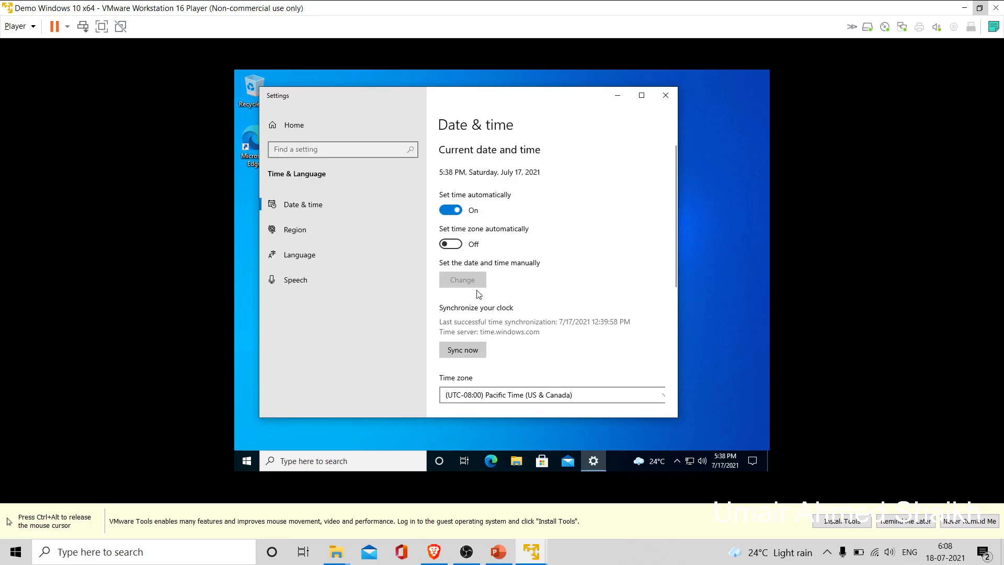
{"action": "left_click", "coordinate": [572, 397]}
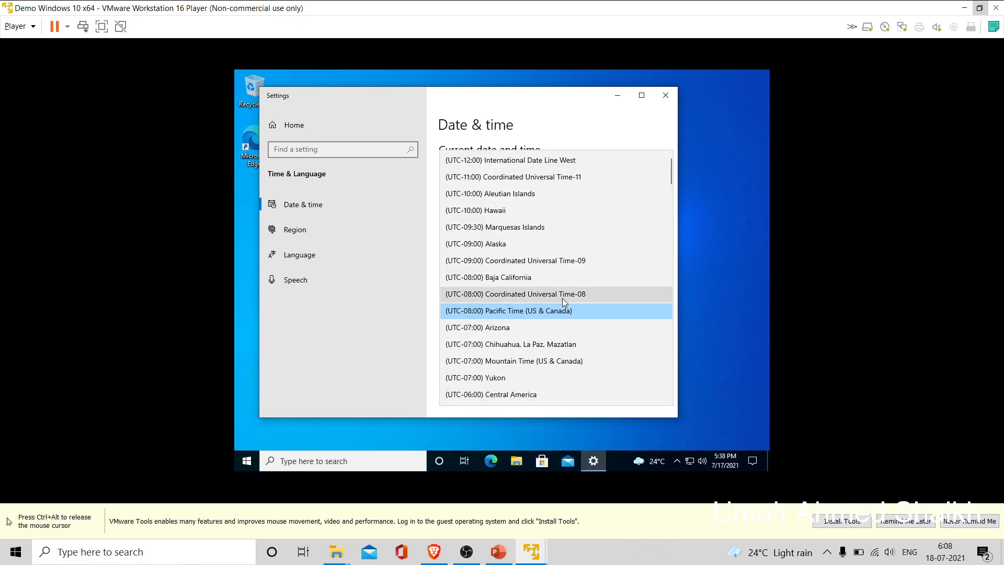
{"action": "key", "text": "Down"}
{"action": "key", "text": "Down"}
{"action": "key", "text": "Down"}
{"action": "key", "text": "Down"}
{"action": "key", "text": "Down"}
{"action": "key", "text": "Down"}
{"action": "key", "text": "Down"}
{"action": "key", "text": "Down"}
{"action": "key", "text": "Down"}
{"action": "key", "text": "Down"}
{"action": "key", "text": "Down"}
{"action": "key", "text": "Down"}
{"action": "key", "text": "Down"}
{"action": "key", "text": "Down"}
{"action": "key", "text": "Down"}
{"action": "key", "text": "Down"}
{"action": "key", "text": "Down"}
{"action": "key", "text": "Down"}
{"action": "key", "text": "Down"}
{"action": "key", "text": "Down"}
{"action": "key", "text": "Down"}
{"action": "key", "text": "Down"}
{"action": "key", "text": "Down"}
{"action": "key", "text": "Down"}
{"action": "key", "text": "Down"}
{"action": "key", "text": "Down"}
{"action": "key", "text": "Down"}
{"action": "key", "text": "Down"}
{"action": "key", "text": "Down"}
{"action": "key", "text": "Down"}
{"action": "key", "text": "Down"}
{"action": "key", "text": "Down"}
{"action": "key", "text": "Down"}
{"action": "key", "text": "Down"}
{"action": "key", "text": "Down"}
{"action": "key", "text": "Down"}
{"action": "key", "text": "Down"}
{"action": "key", "text": "Down"}
{"action": "key", "text": "Down"}
{"action": "key", "text": "Down"}
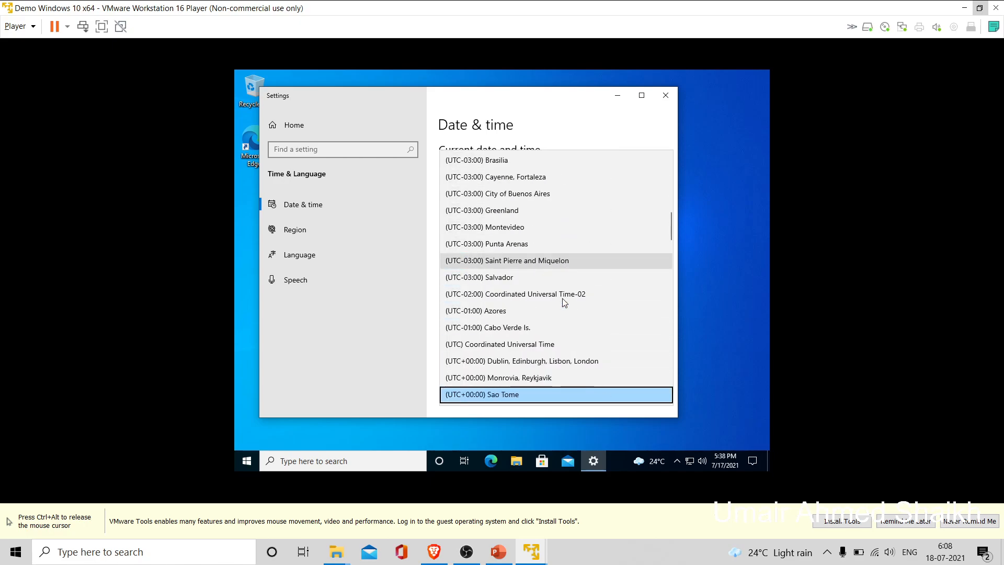
{"action": "key", "text": "Down"}
{"action": "key", "text": "Down"}
{"action": "key", "text": "Down"}
{"action": "key", "text": "Down"}
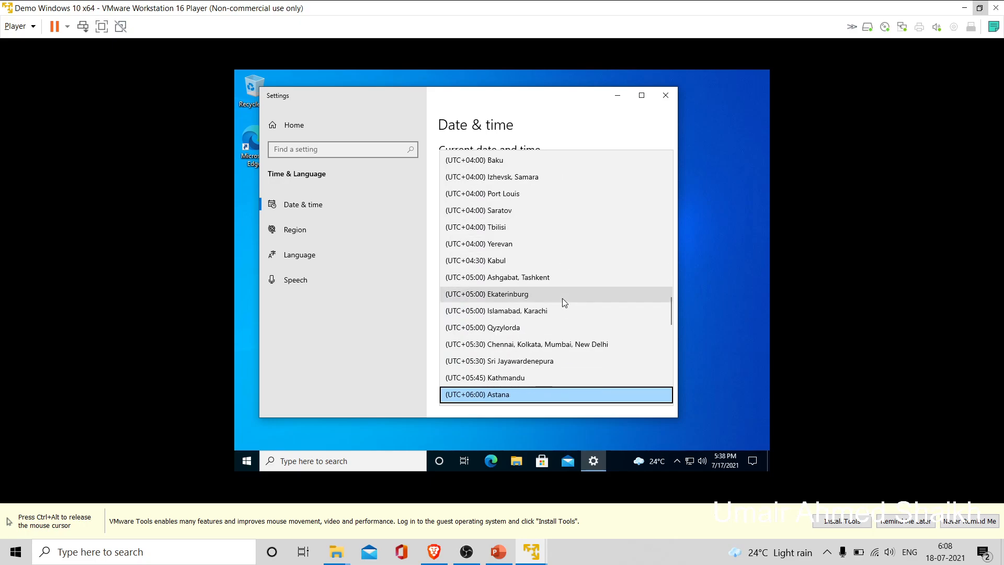
{"action": "key", "text": "Up"}
{"action": "key", "text": "Up"}
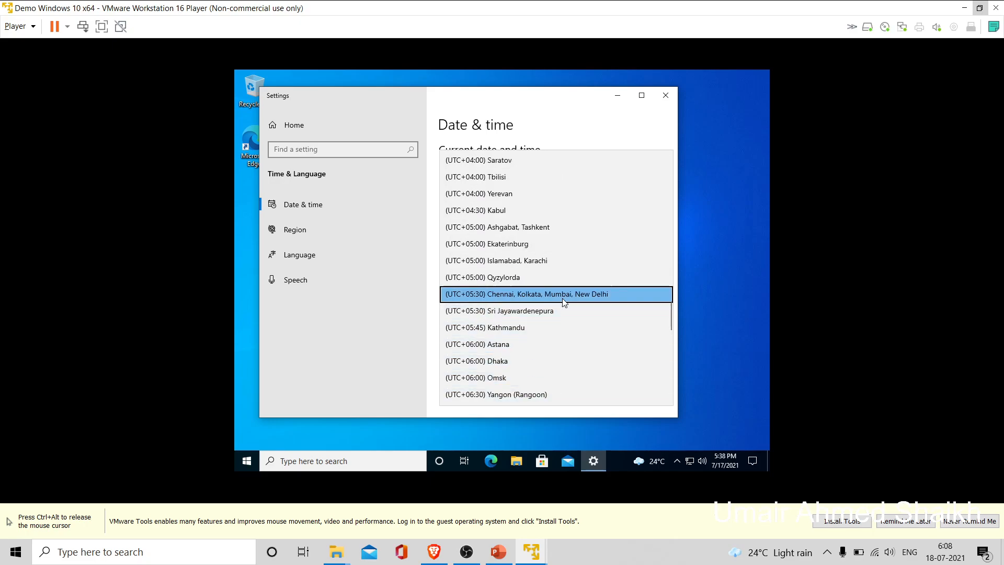
{"action": "left_click", "coordinate": [570, 298]}
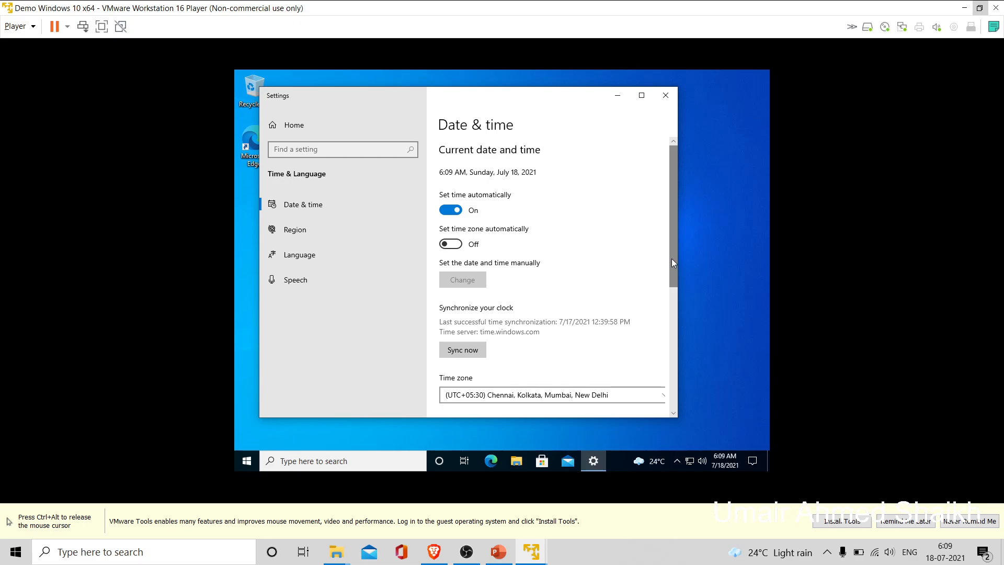
{"action": "left_click_drag", "start_coordinate": [673, 260], "coordinate": [670, 227]}
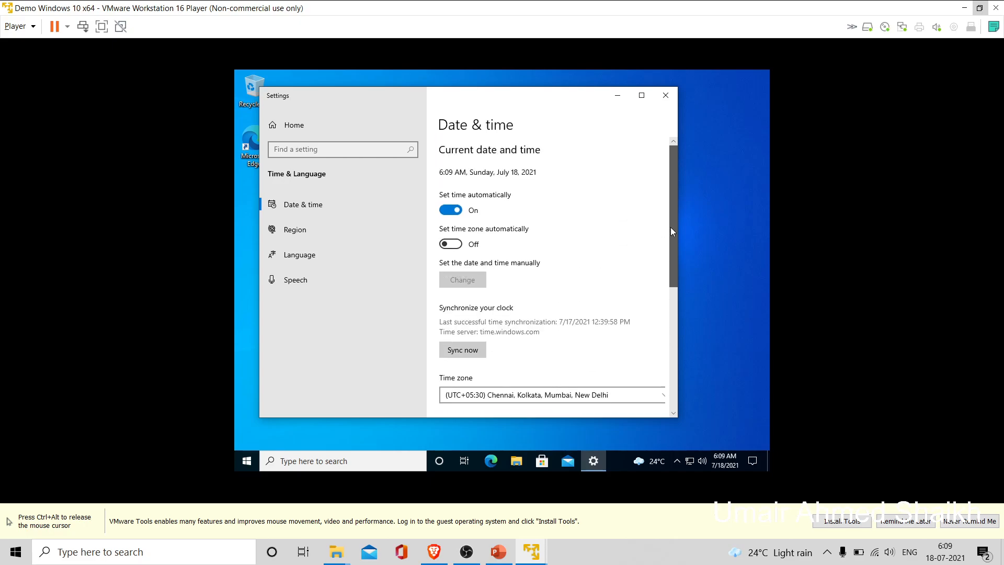
{"action": "left_click", "coordinate": [665, 95]}
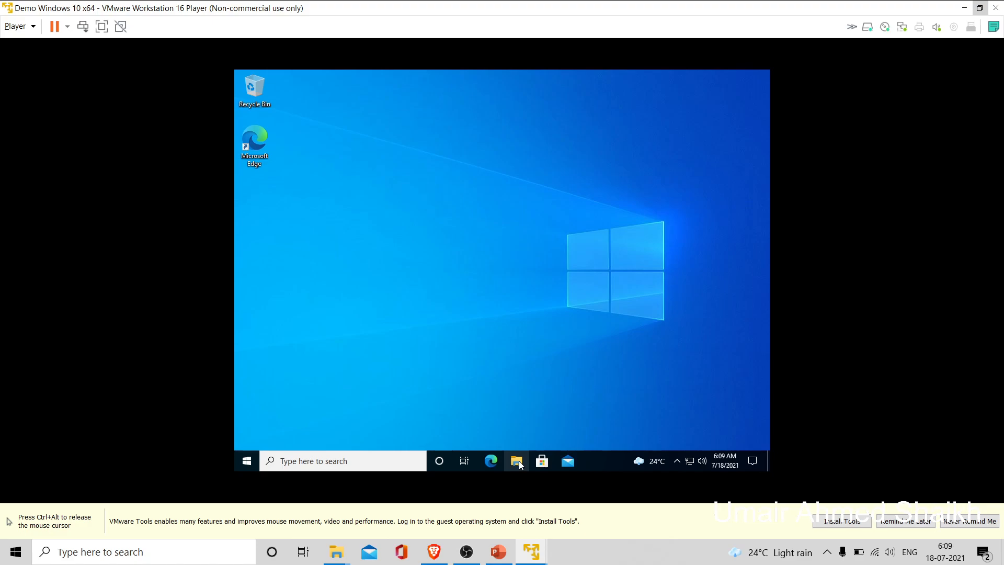
- Open This PC's Properties from File Explorer and go to System protection in System Properties
{"action": "left_click", "coordinate": [518, 462]}
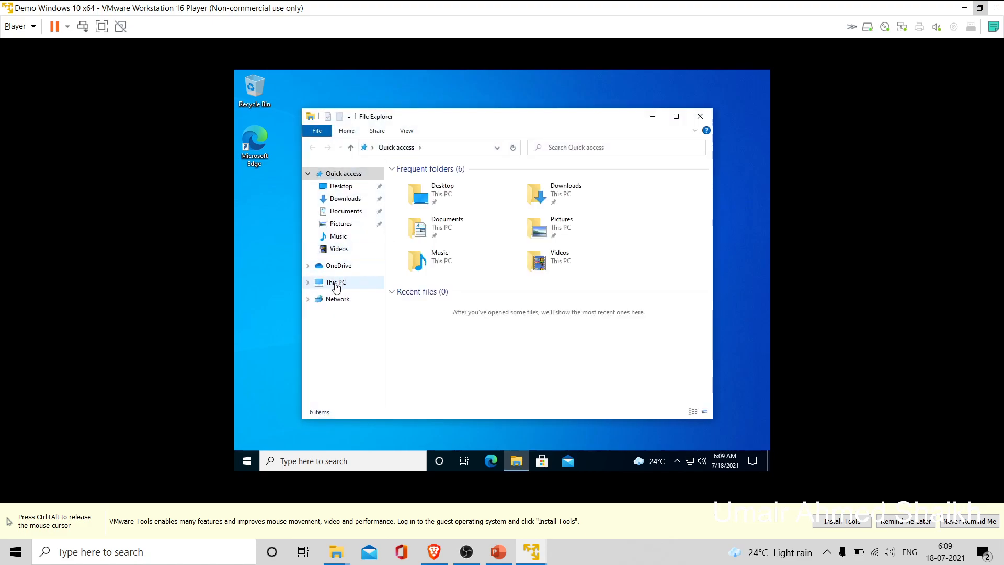
{"action": "right_click", "coordinate": [335, 287]}
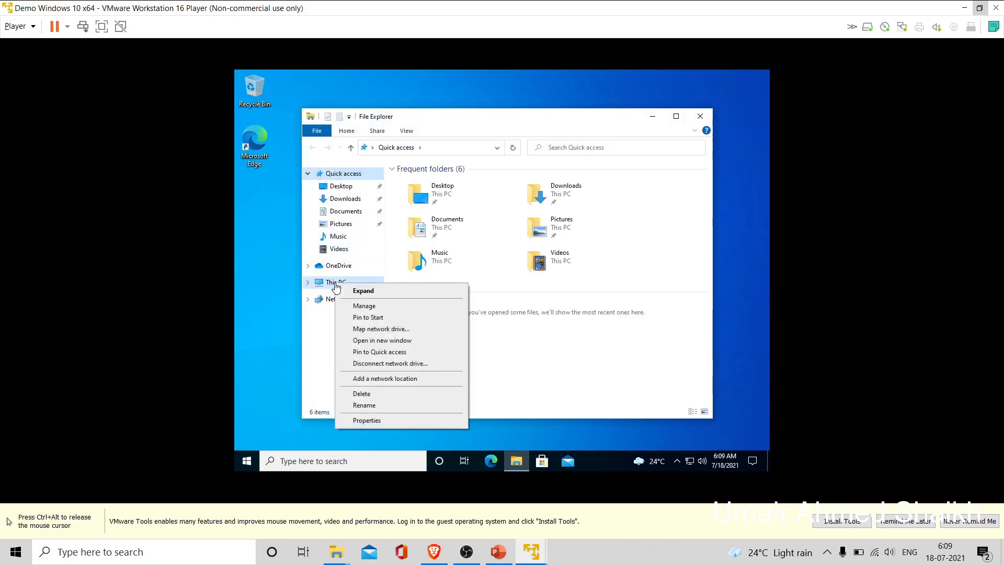
{"action": "left_click", "coordinate": [386, 424]}
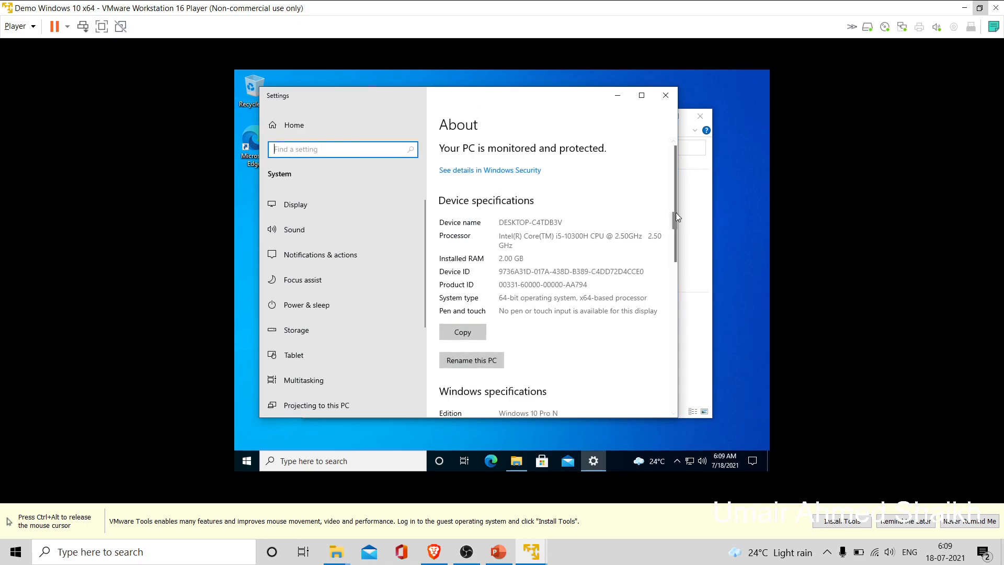
{"action": "left_click_drag", "start_coordinate": [675, 212], "coordinate": [661, 343]}
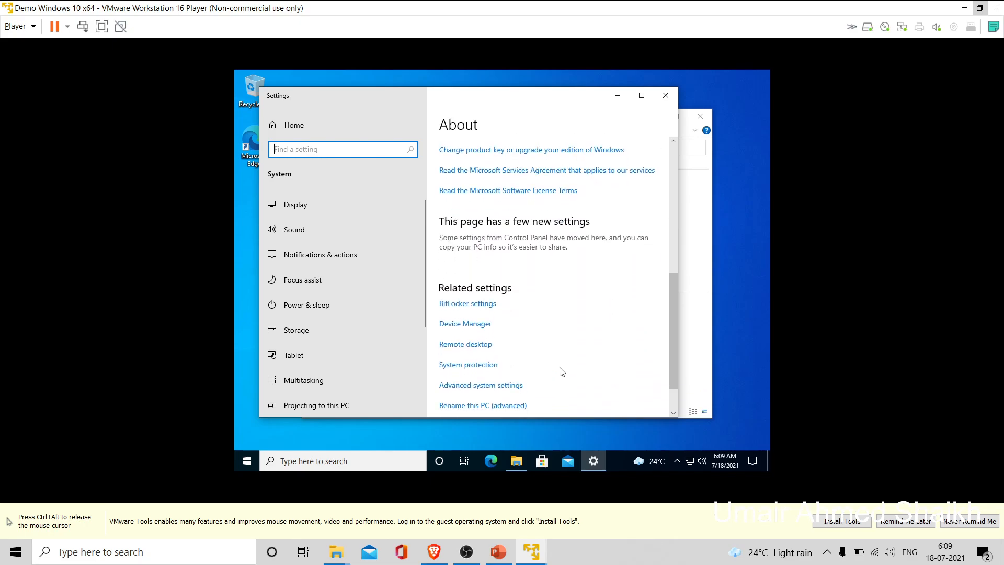
{"action": "left_click", "coordinate": [481, 368]}
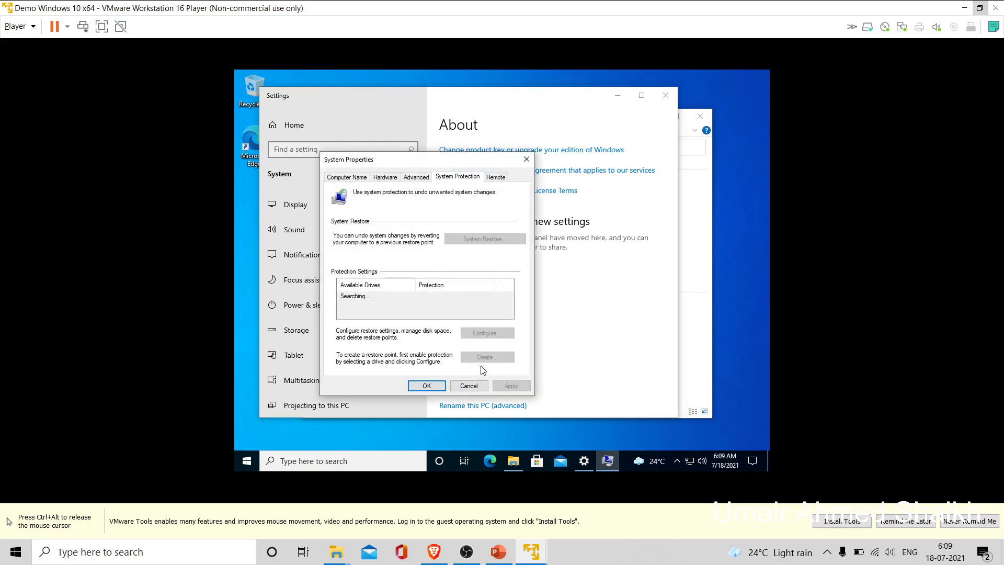
- Rename the computer to CL1 and make it a member of the UFA domain
{"action": "left_click", "coordinate": [356, 178]}
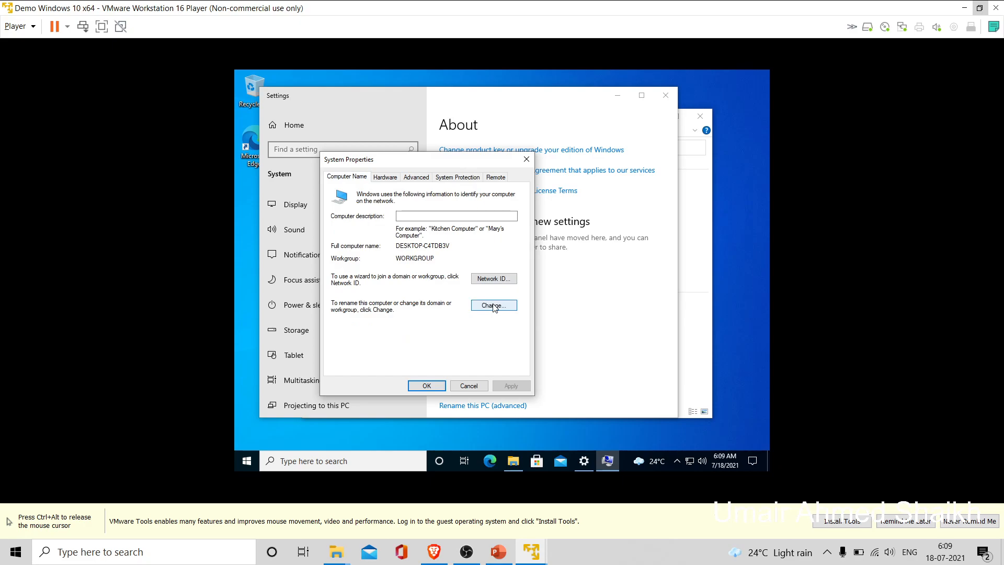
{"action": "left_click", "coordinate": [493, 306]}
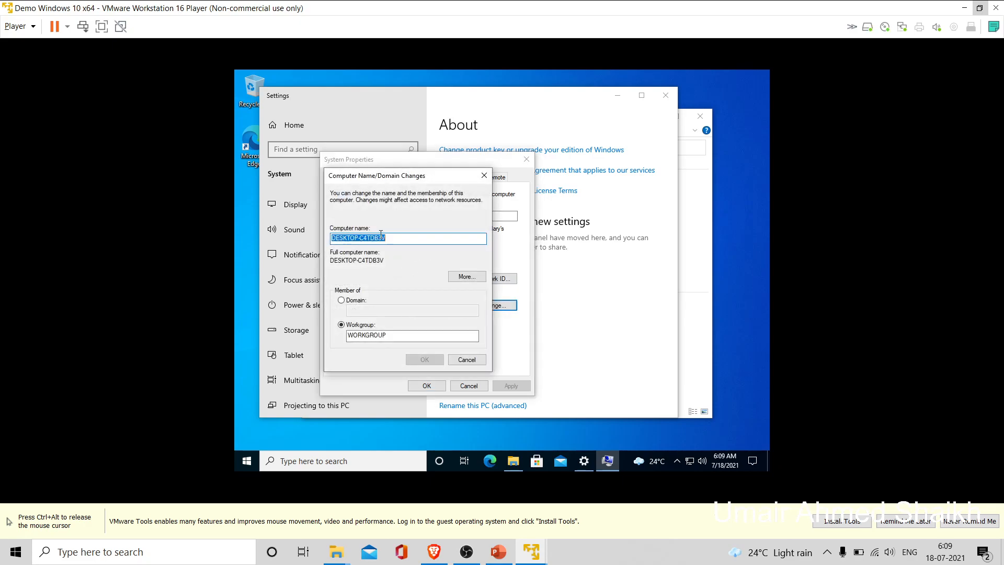
{"action": "type", "text": "Cl"}
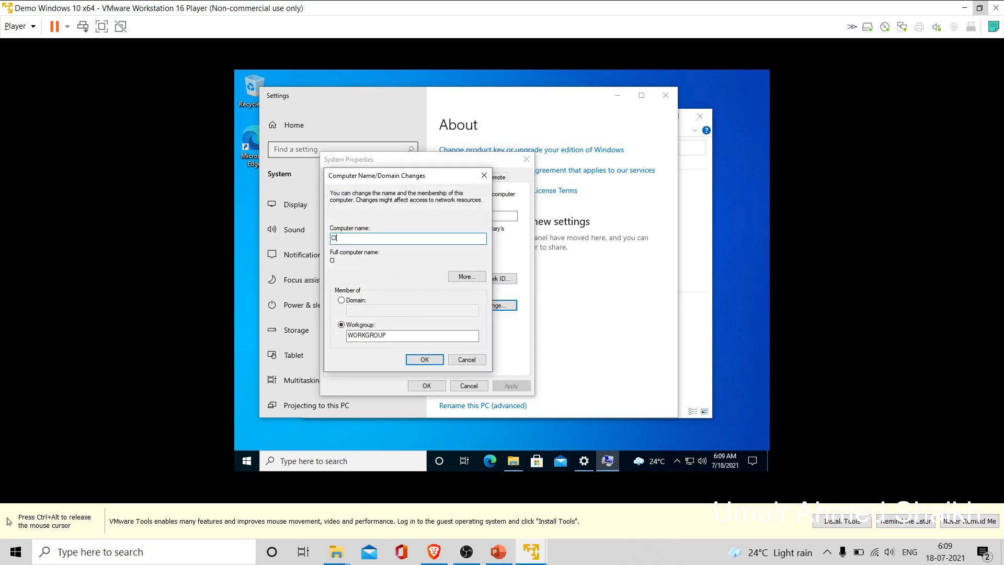
{"action": "type", "text": "L1"}
{"action": "left_click", "coordinate": [341, 301]}
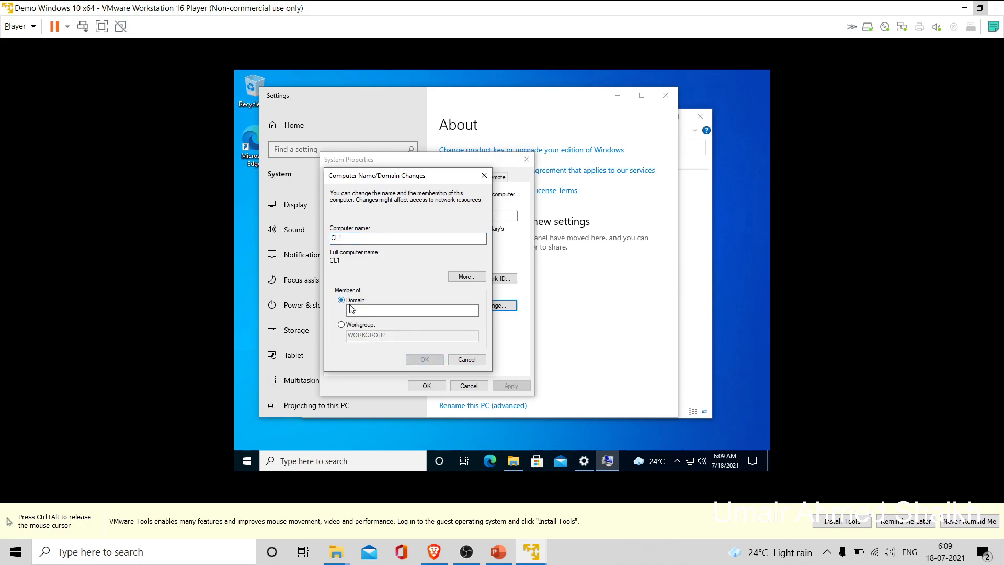
{"action": "left_click", "coordinate": [355, 309]}
{"action": "type", "text": "UFA"}
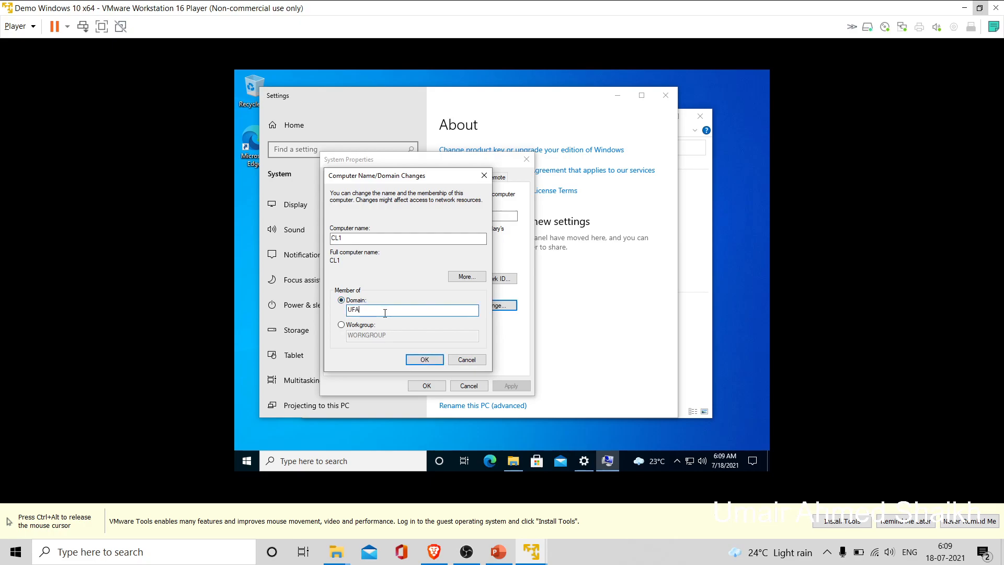
{"action": "left_click", "coordinate": [414, 361]}
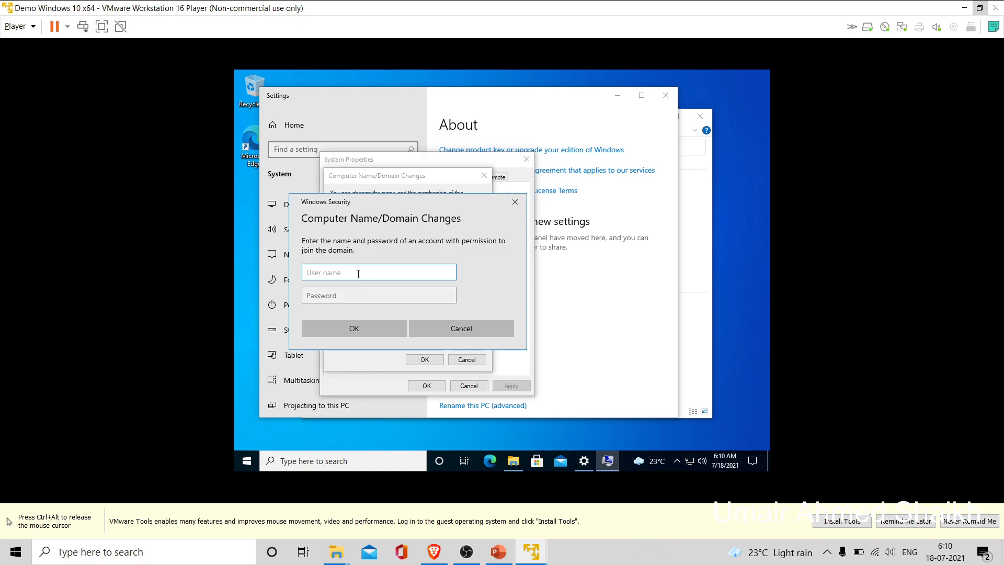
- Enter the domain account 'admin' and its password to authorise joining UFA
{"action": "type", "text": "admin"}
{"action": "key", "text": "Tab"}
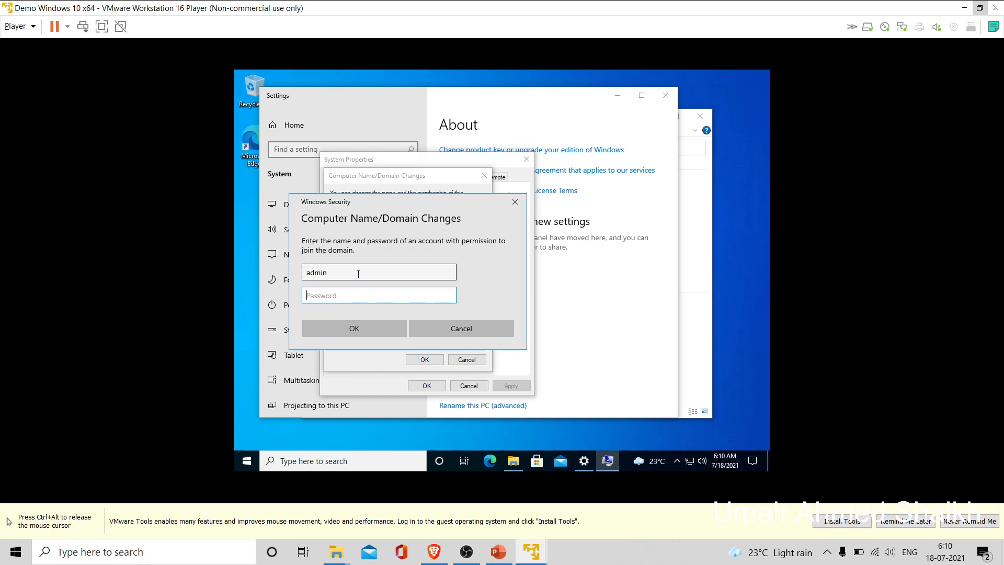
{"action": "type", "text": "123456789"}
{"action": "left_click", "coordinate": [365, 325]}
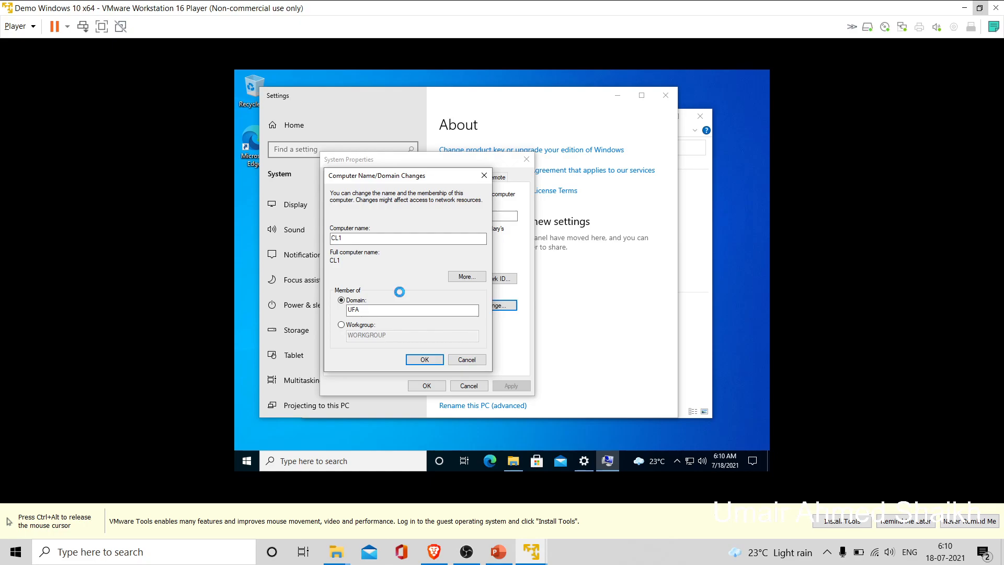
- Switch to the Windows Server 2019 VM and open Network and Sharing Center from Ethernet settings
{"action": "mouse_move", "coordinate": [531, 551]}
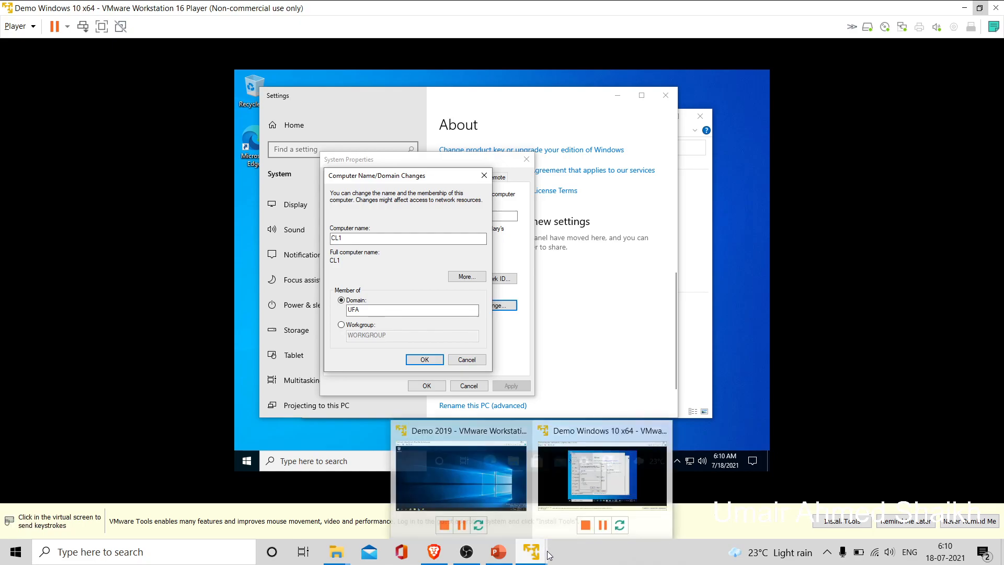
{"action": "left_click", "coordinate": [485, 473]}
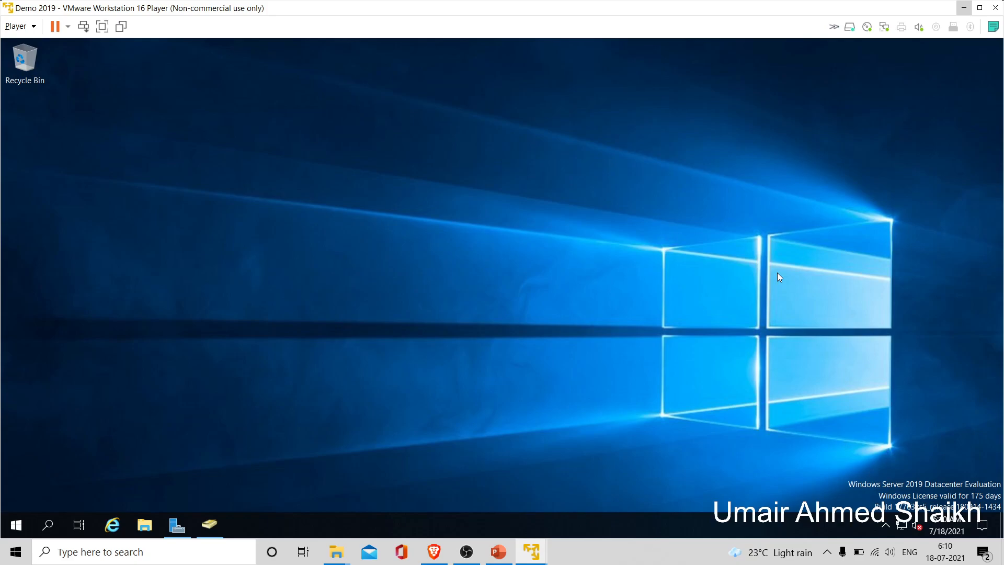
{"action": "key", "text": "super+i"}
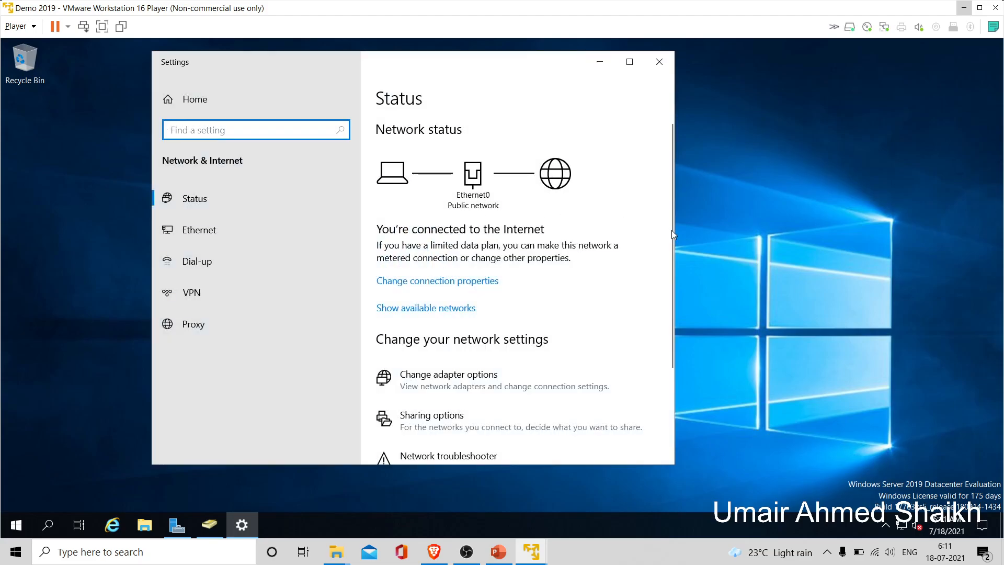
{"action": "left_click", "coordinate": [272, 228]}
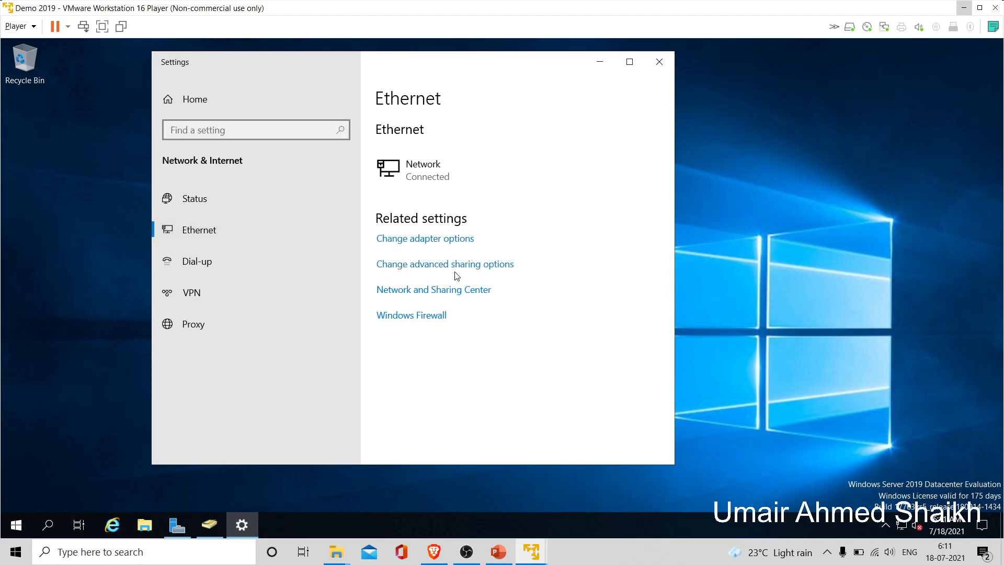
{"action": "left_click", "coordinate": [456, 291]}
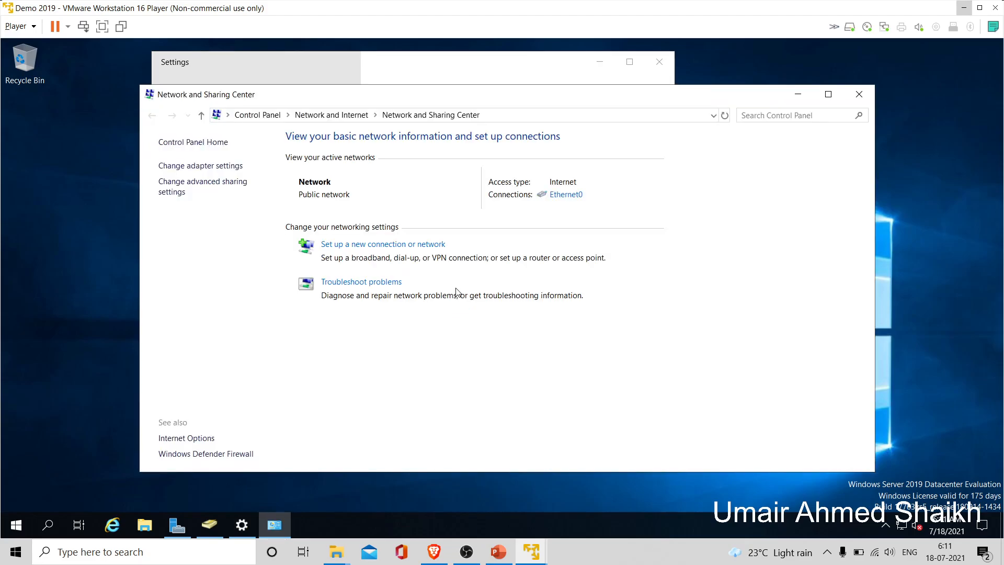
- Inspect Ethernet0's IPv4 DNS settings, then close them without changes
{"action": "left_click", "coordinate": [560, 197]}
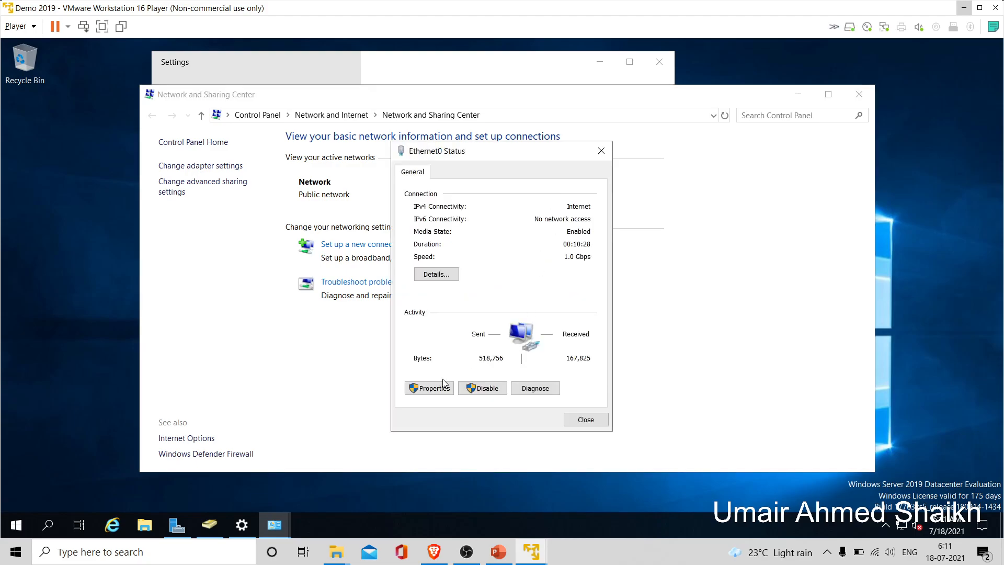
{"action": "left_click", "coordinate": [442, 386]}
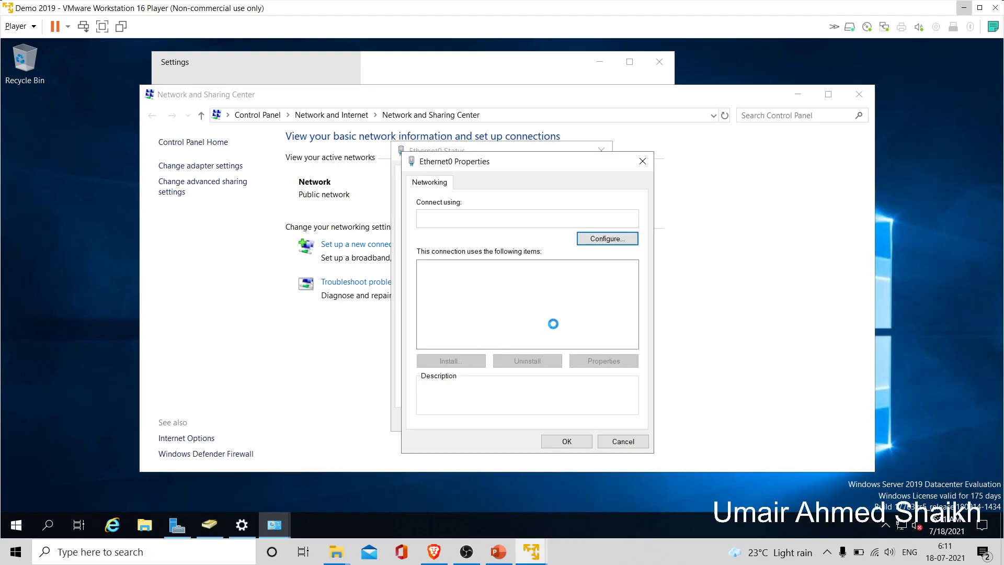
{"action": "left_click", "coordinate": [526, 302]}
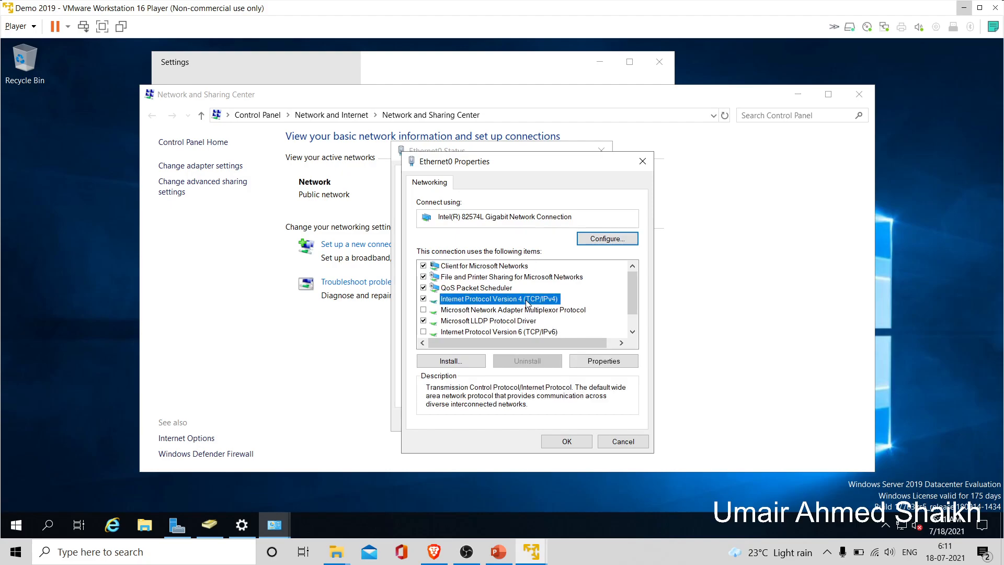
{"action": "left_click", "coordinate": [609, 362]}
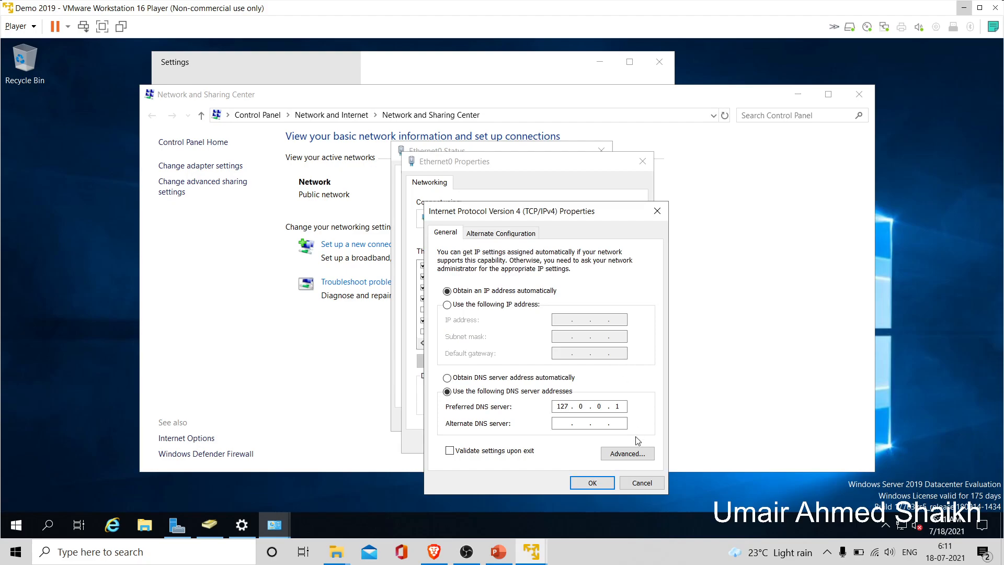
{"action": "left_click", "coordinate": [641, 483]}
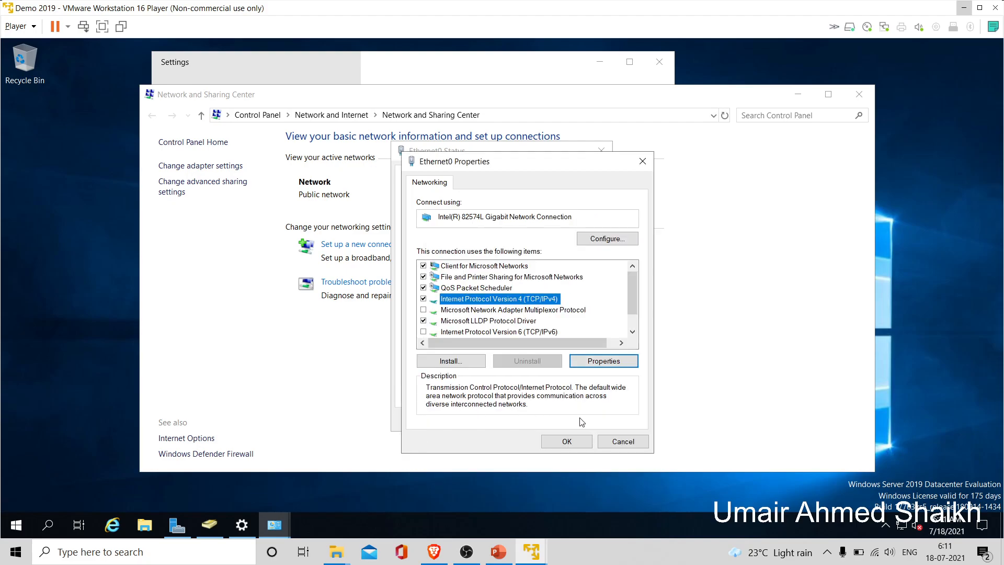
{"action": "left_click", "coordinate": [608, 446]}
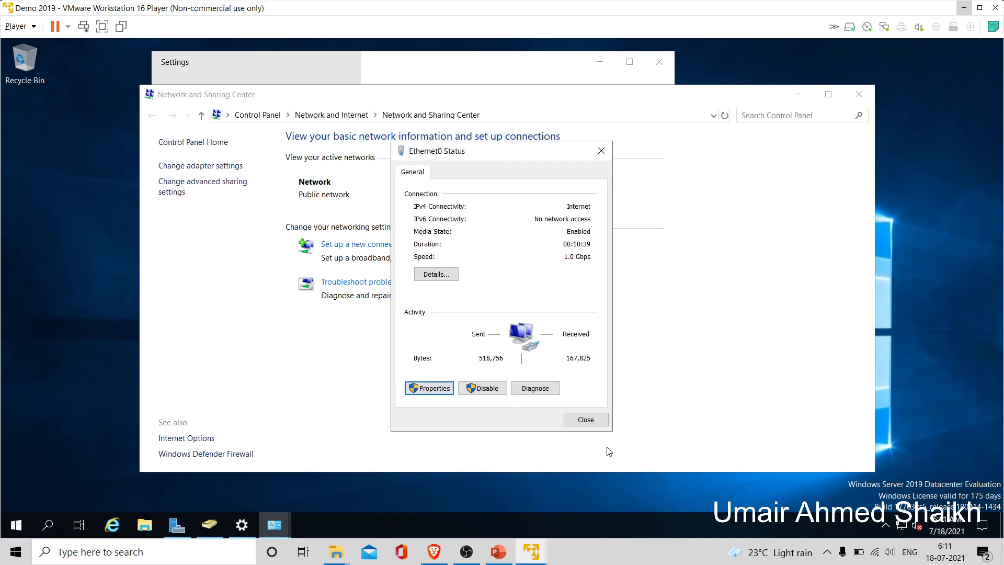
{"action": "left_click", "coordinate": [585, 419]}
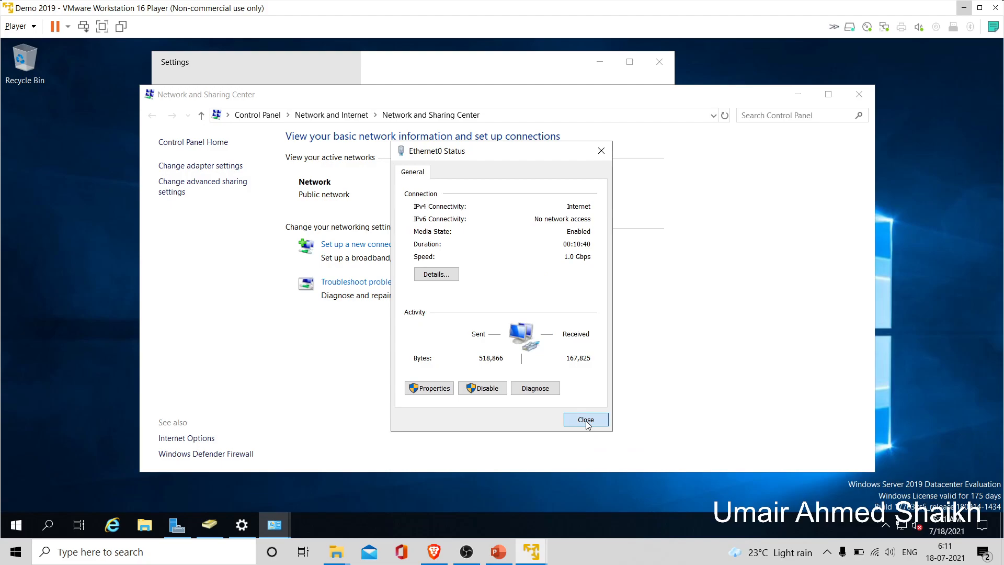
- Open a Command Prompt on the server by searching 'cmd' from Start
{"action": "left_click", "coordinate": [17, 529]}
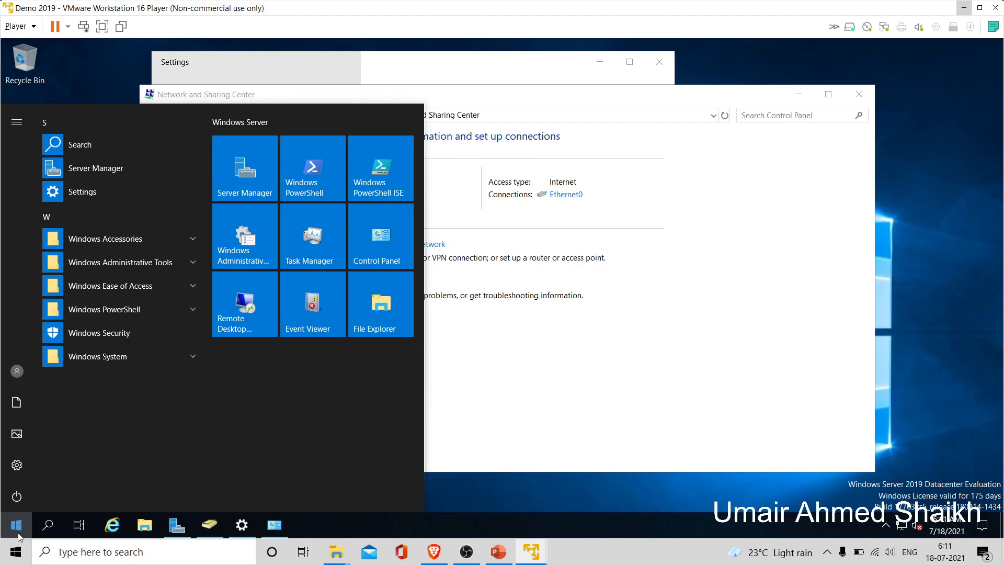
{"action": "type", "text": "c"}
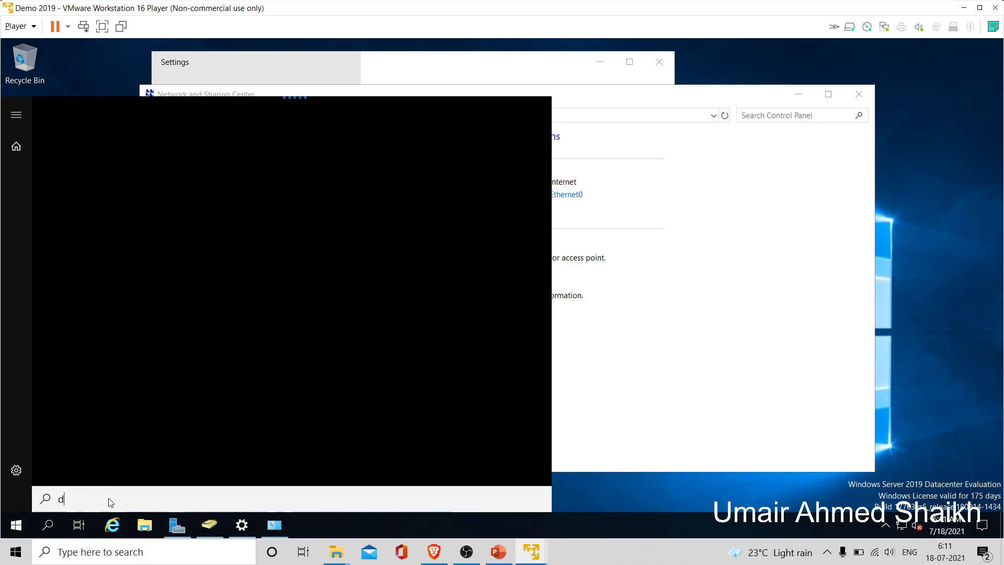
{"action": "key", "text": "BackSpace"}
{"action": "type", "text": "cmd"}
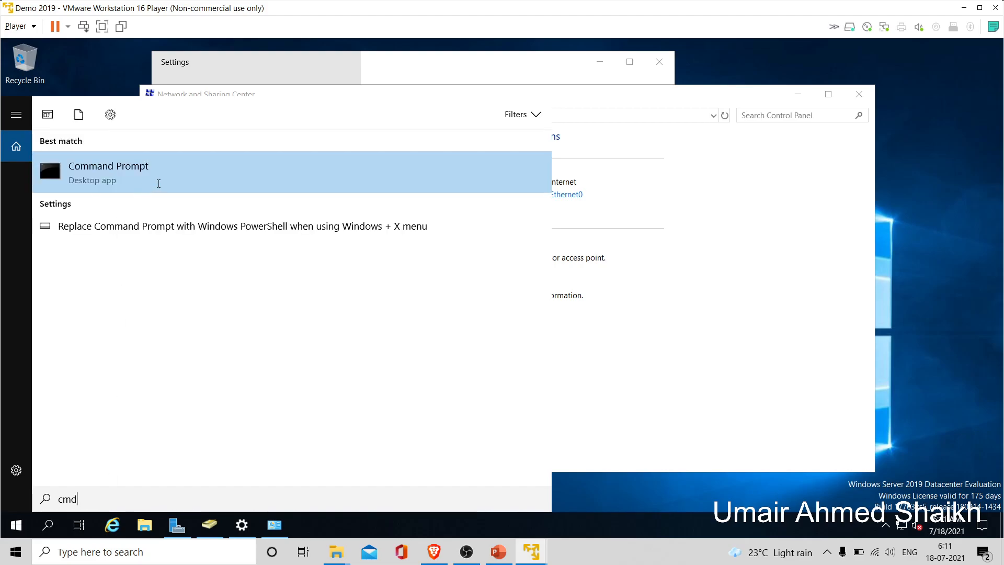
{"action": "left_click", "coordinate": [158, 183]}
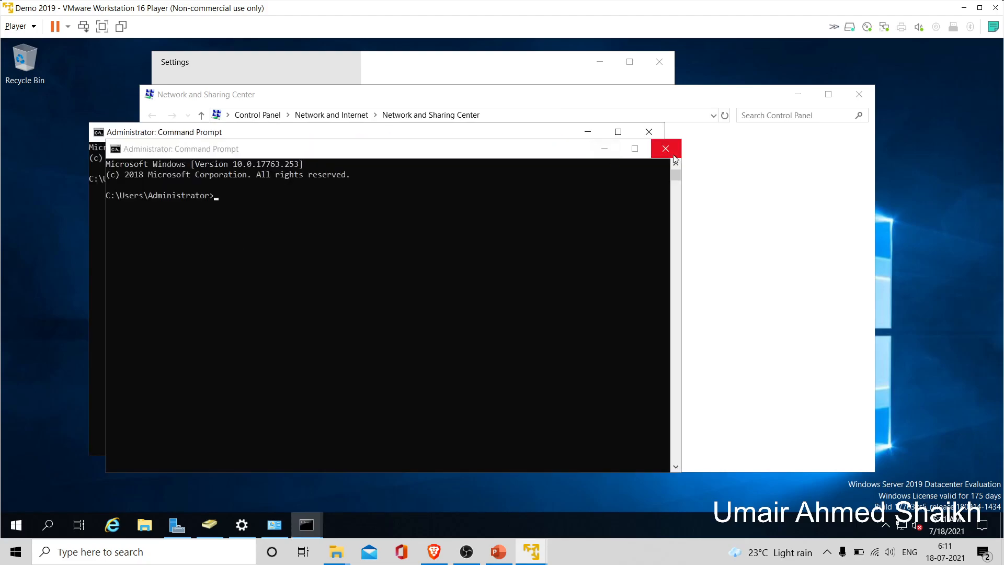
- Close the duplicate window and run ipconfig to show IPv4 address 192.168.74.139
{"action": "left_click", "coordinate": [665, 151]}
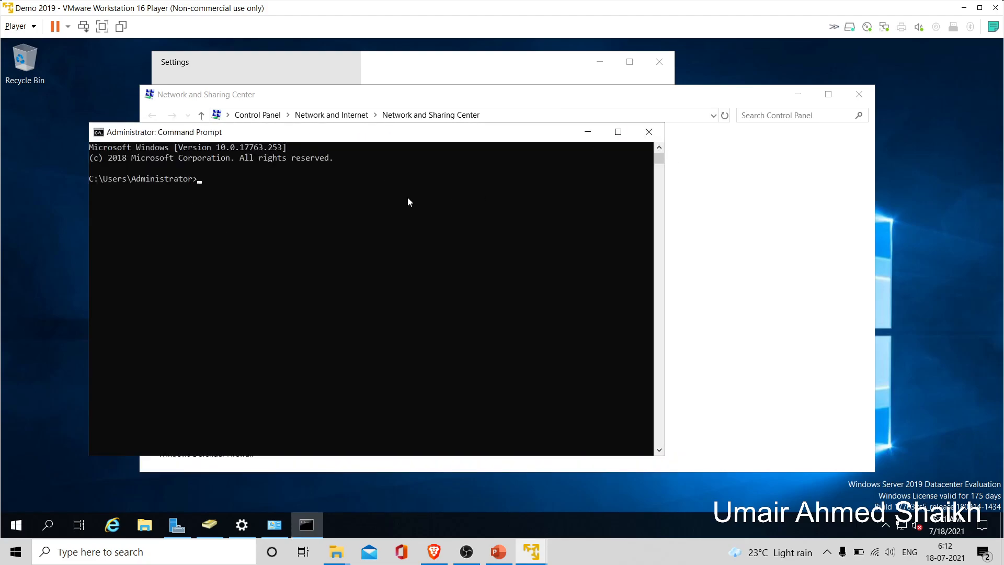
{"action": "type", "text": "ipconfig"}
{"action": "key", "text": "Return"}
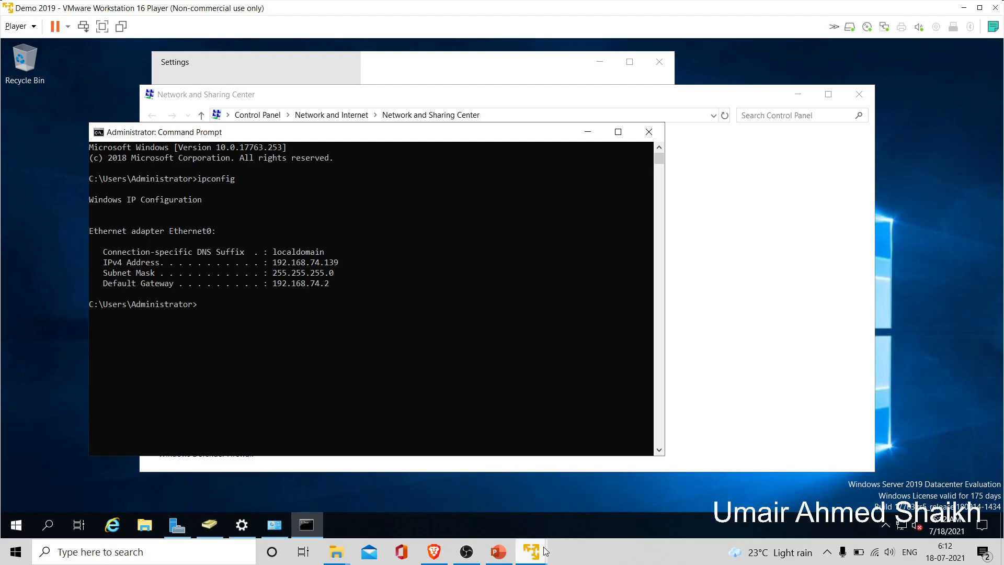
- Switch to the Windows 10 client VM and dismiss the 'network path was not found' error
{"action": "mouse_move", "coordinate": [531, 550]}
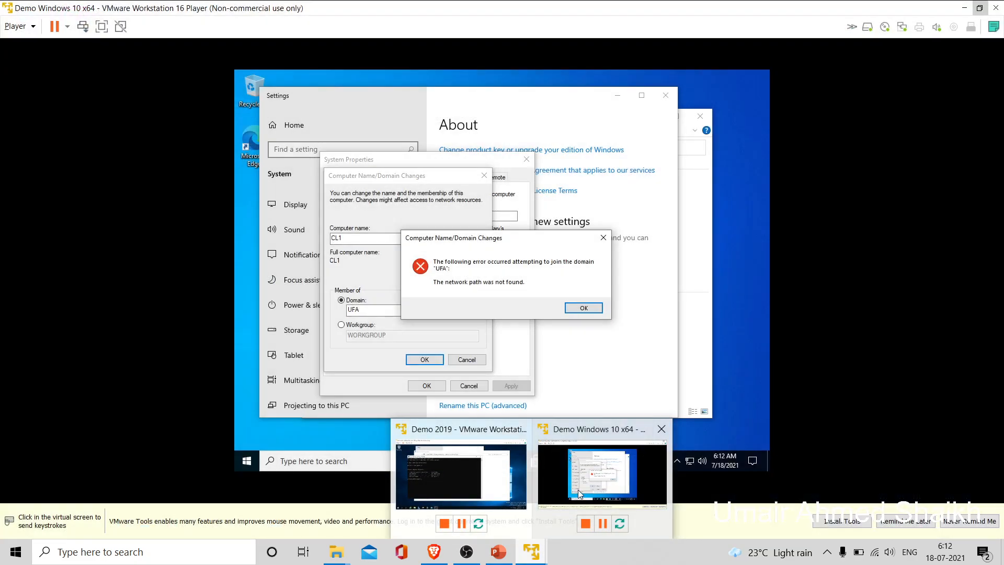
{"action": "left_click", "coordinate": [578, 489]}
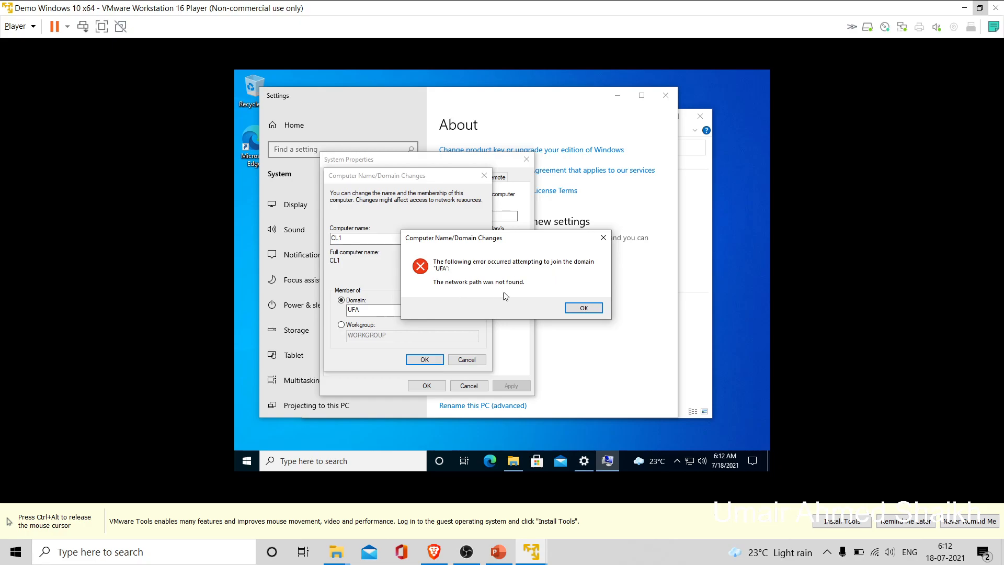
{"action": "left_click", "coordinate": [581, 308]}
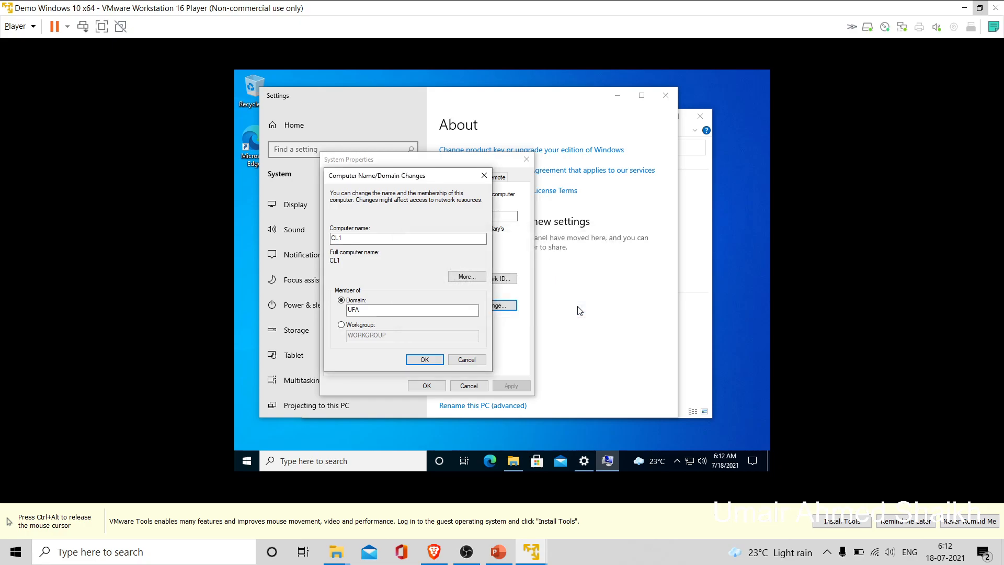
- Open the Ethernet0 adapter properties through Network and Sharing Center
{"action": "right_click", "coordinate": [689, 462]}
{"action": "key", "text": "Escape"}
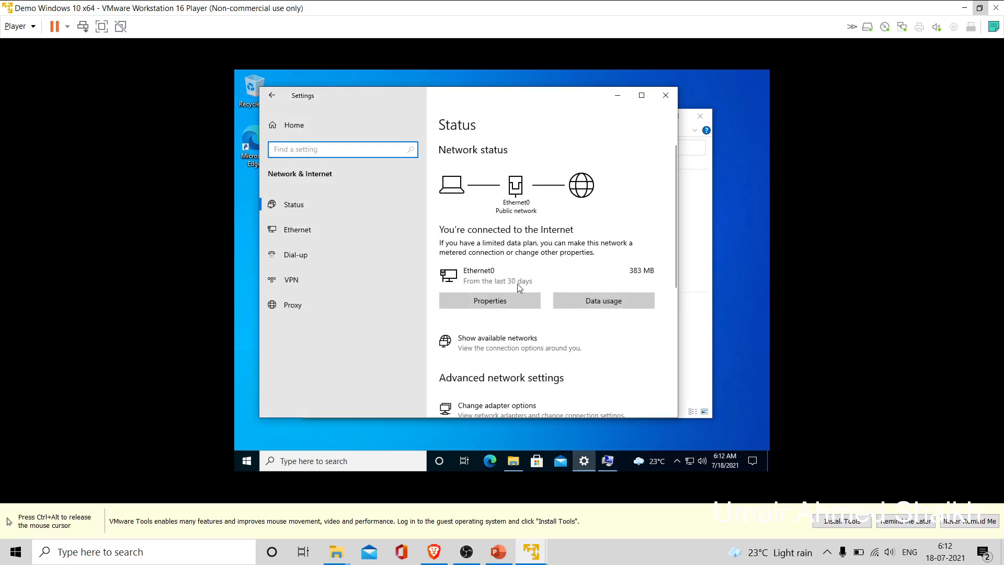
{"action": "left_click", "coordinate": [315, 237]}
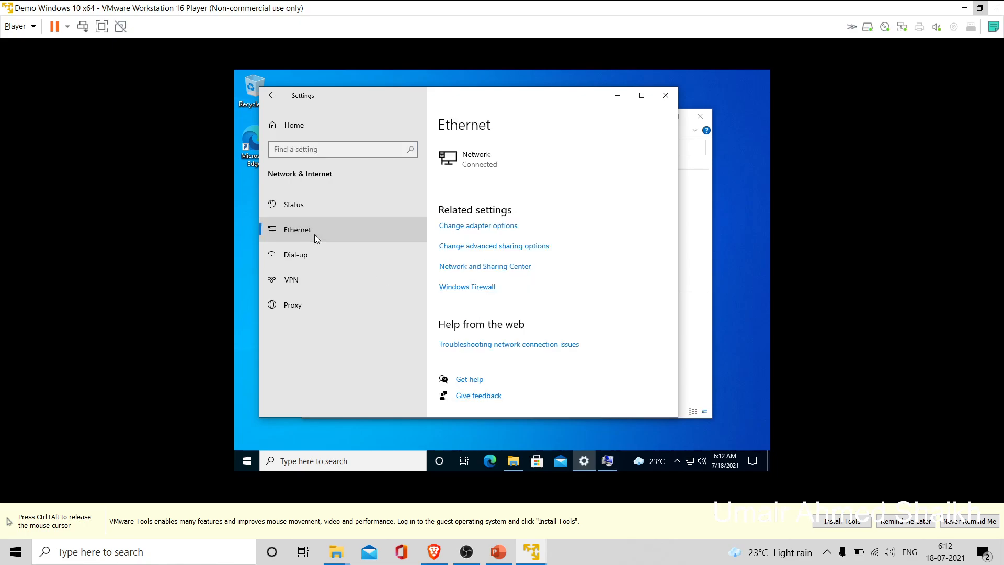
{"action": "left_click", "coordinate": [519, 267]}
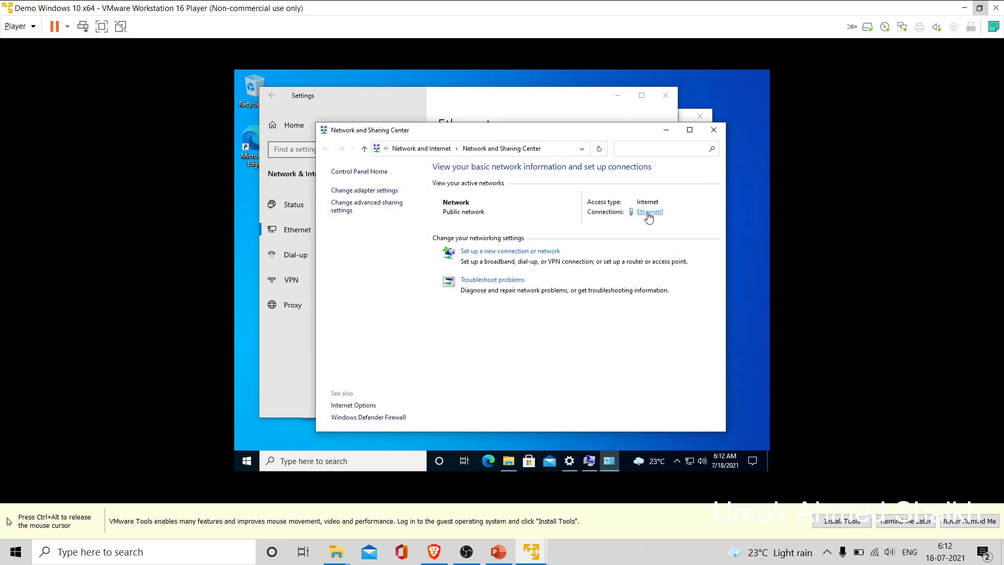
{"action": "left_click", "coordinate": [648, 212]}
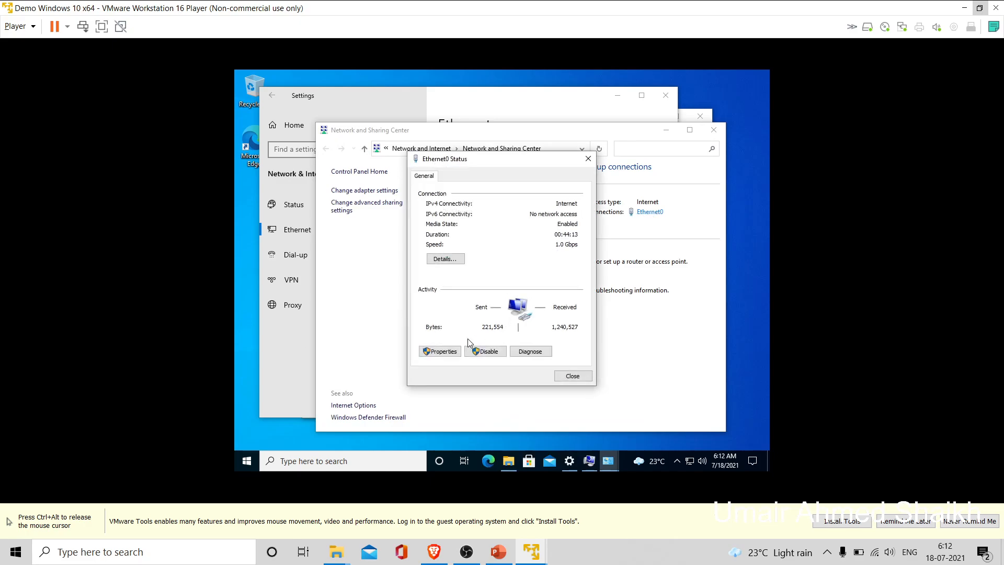
{"action": "left_click", "coordinate": [441, 351]}
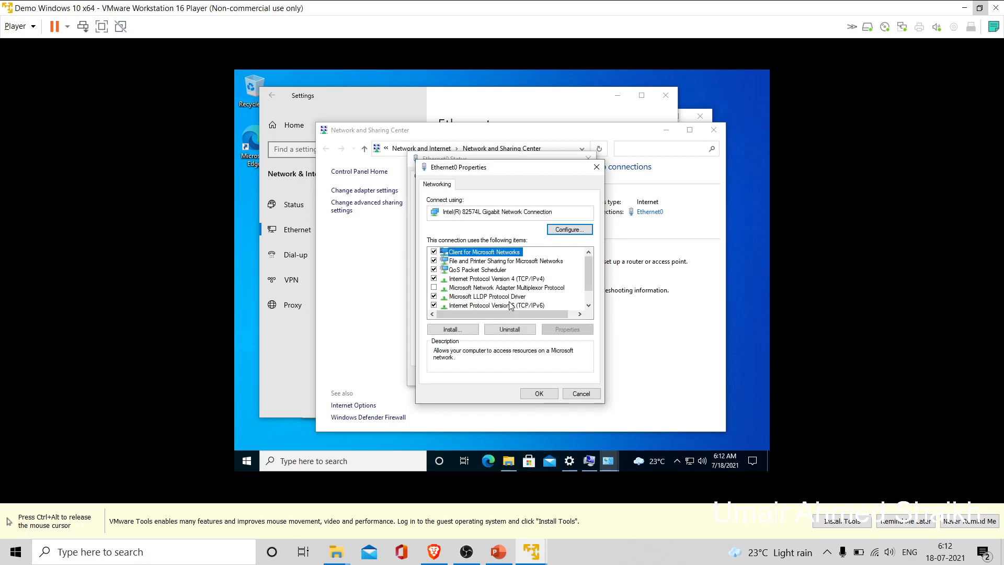
- Turn off IPv6 and set the IPv4 preferred DNS server to 192.168.74.139
{"action": "left_click", "coordinate": [433, 306]}
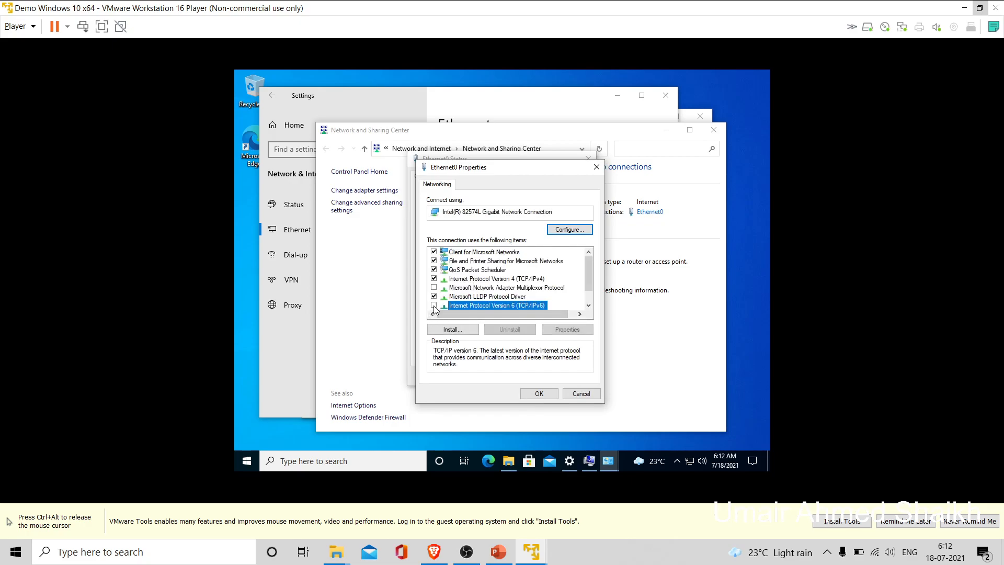
{"action": "left_click", "coordinate": [504, 280]}
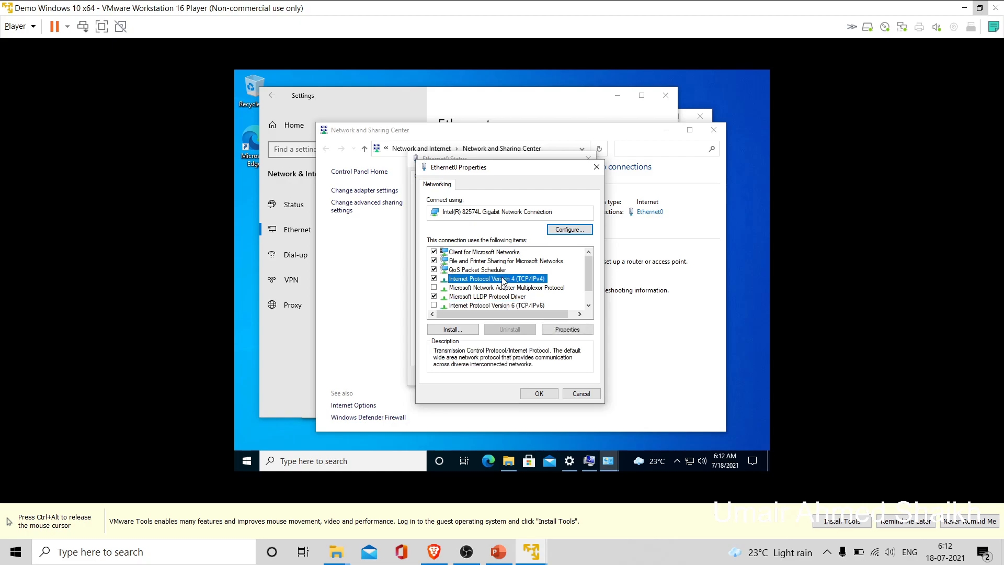
{"action": "left_click", "coordinate": [578, 329]}
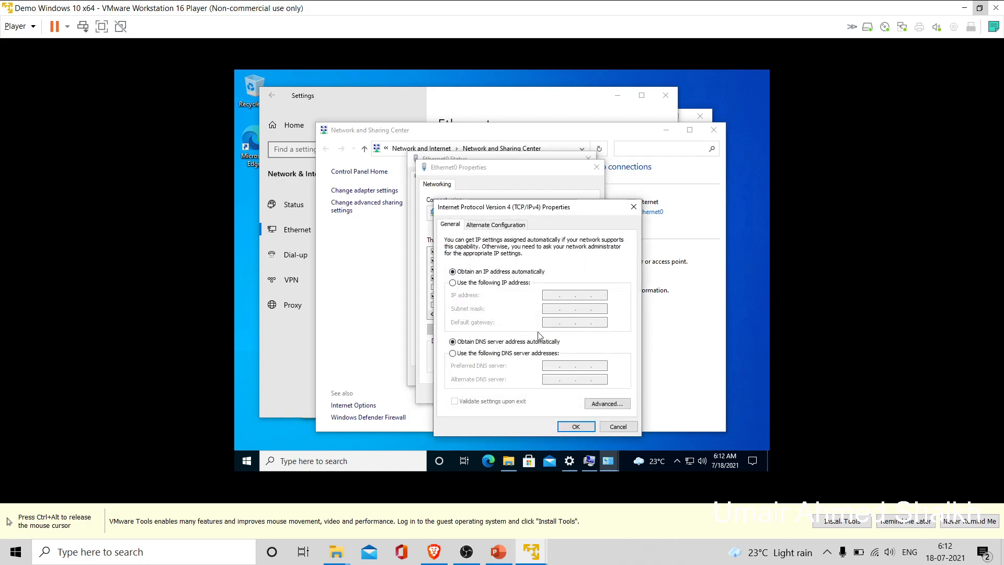
{"action": "left_click", "coordinate": [489, 353]}
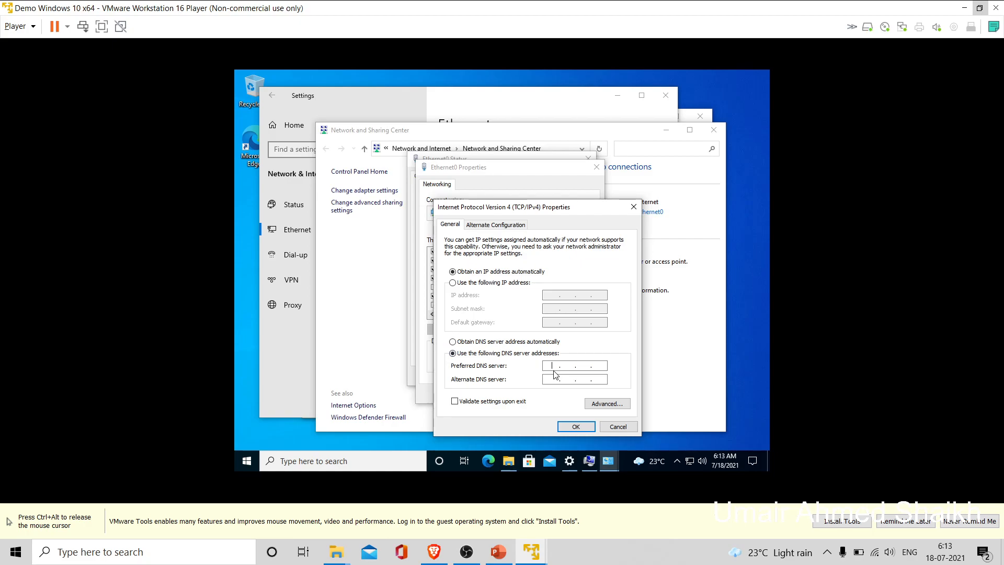
{"action": "key", "text": "Right"}
{"action": "key", "text": "Right"}
{"action": "key", "text": "Right"}
{"action": "left_click", "coordinate": [552, 365]}
{"action": "type", "text": "192 . 168 . 74"}
{"action": "left_click", "coordinate": [604, 365]}
{"action": "type", "text": "139"}
{"action": "left_click", "coordinate": [591, 425]}
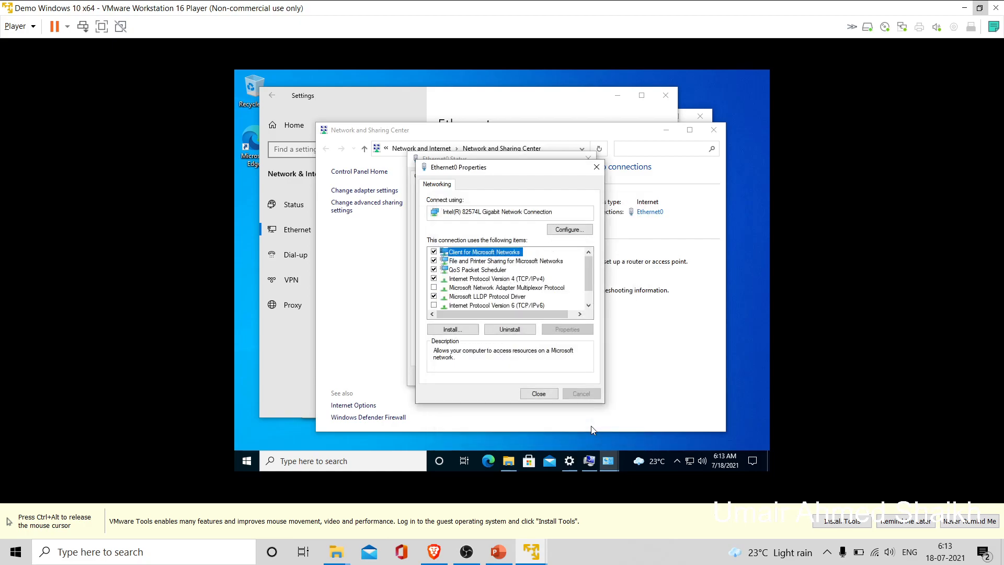
- Close the adapter properties, Ethernet0 status, Network and Sharing Center and settings windows
{"action": "left_click", "coordinate": [554, 395]}
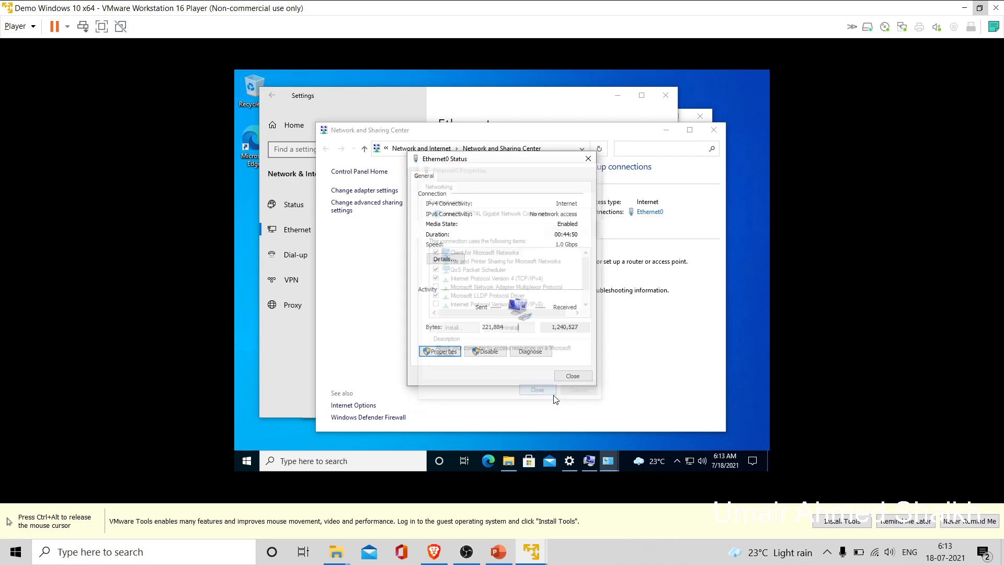
{"action": "left_click", "coordinate": [573, 376]}
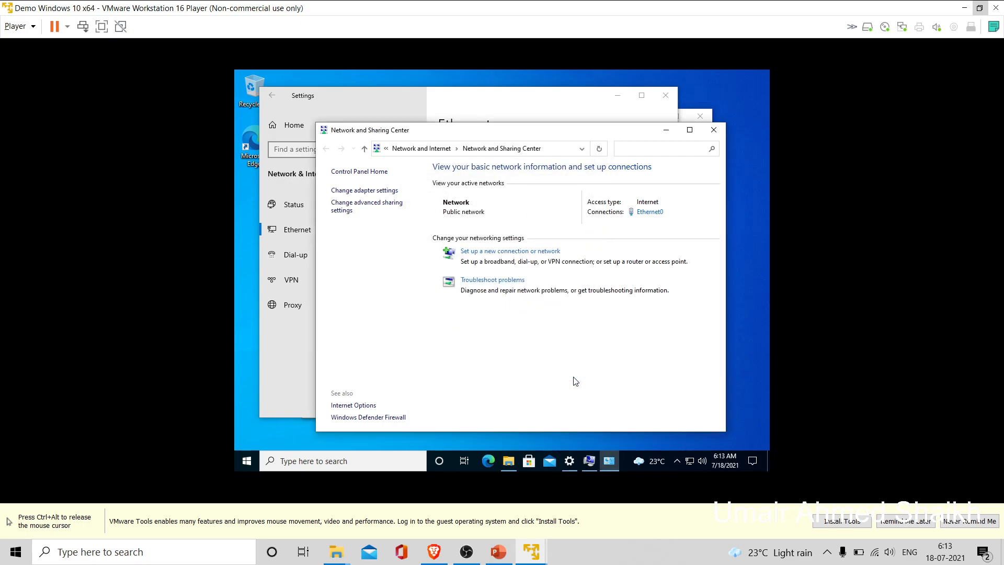
{"action": "left_click", "coordinate": [714, 131]}
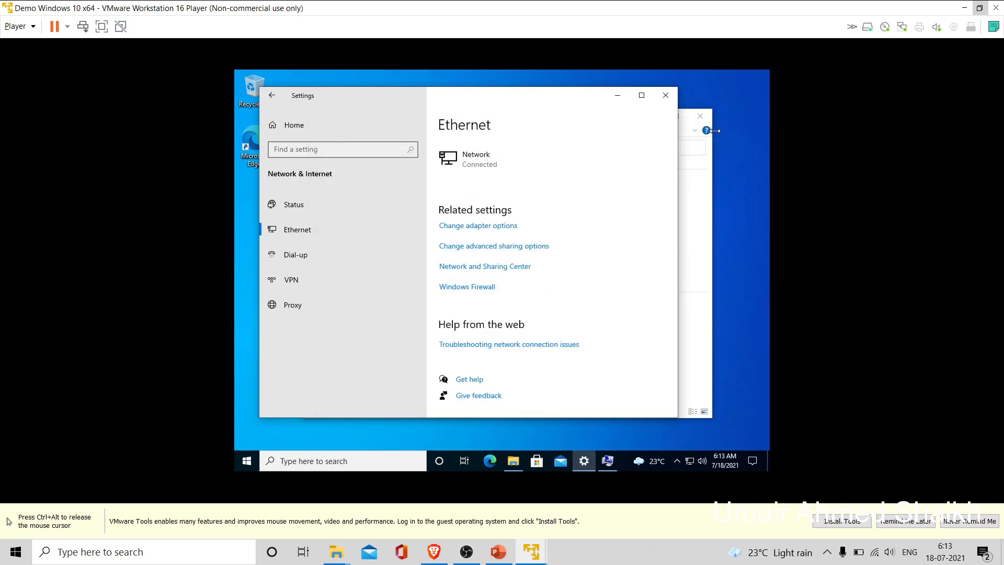
{"action": "left_click", "coordinate": [664, 98]}
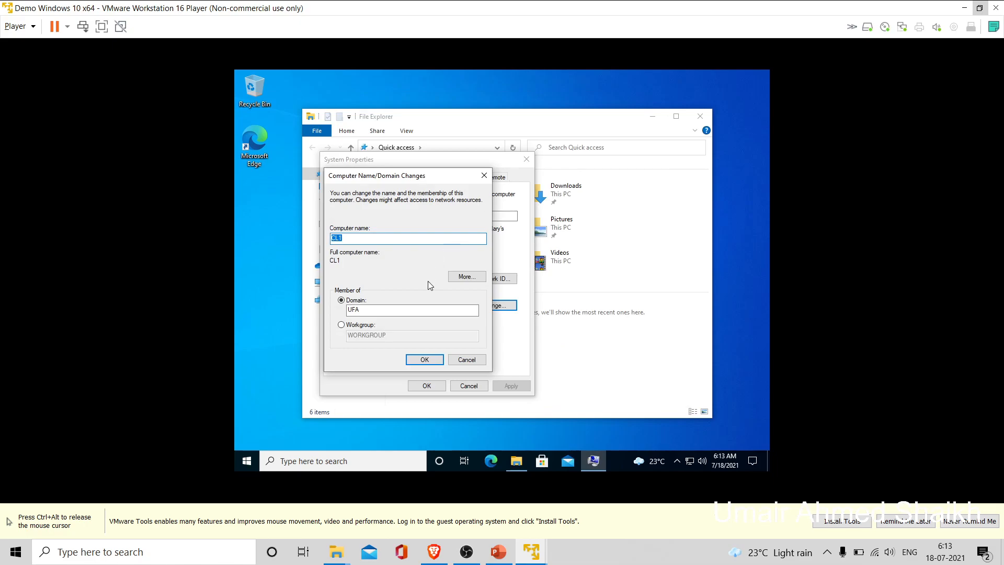
{"action": "left_click", "coordinate": [426, 359]}
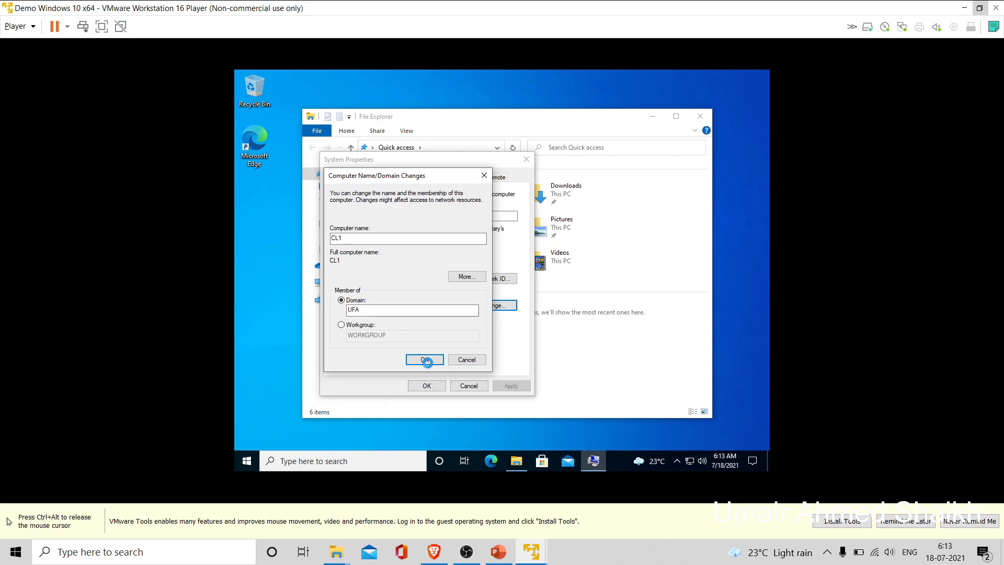
{"action": "type", "text": "admin"}
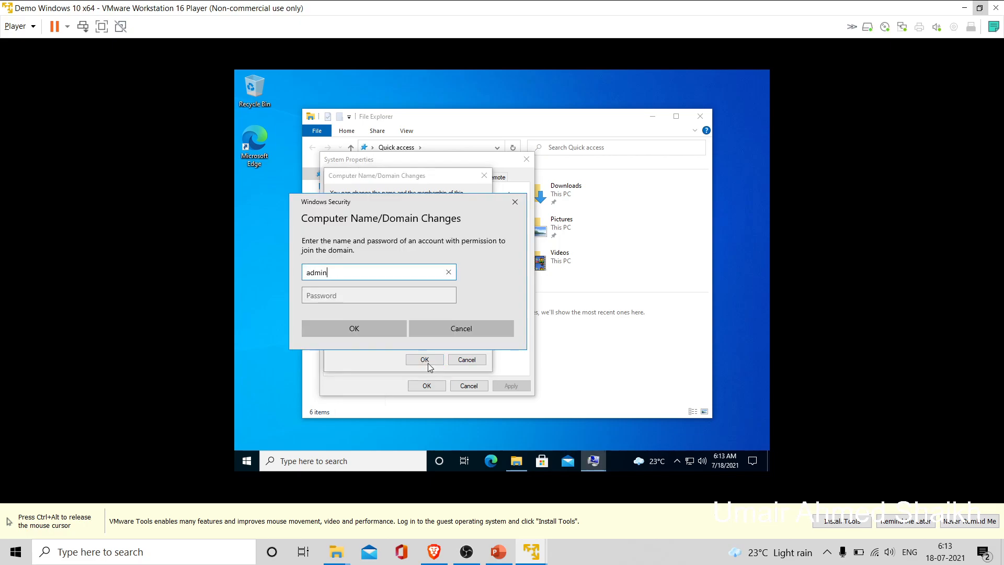
{"action": "key", "text": "Tab"}
{"action": "type", "text": "*****"}
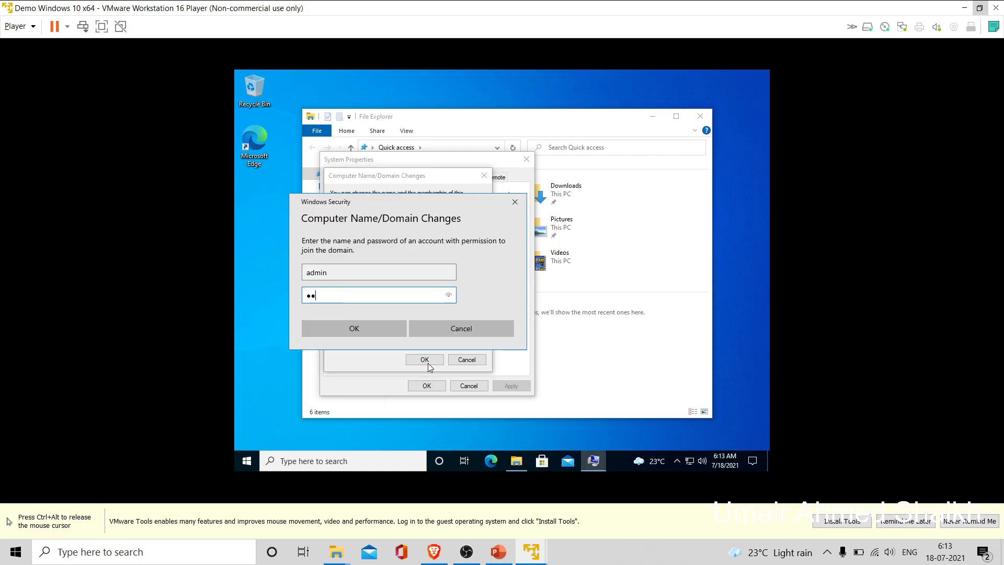
{"action": "type", "text": "****"}
{"action": "left_click", "coordinate": [364, 331]}
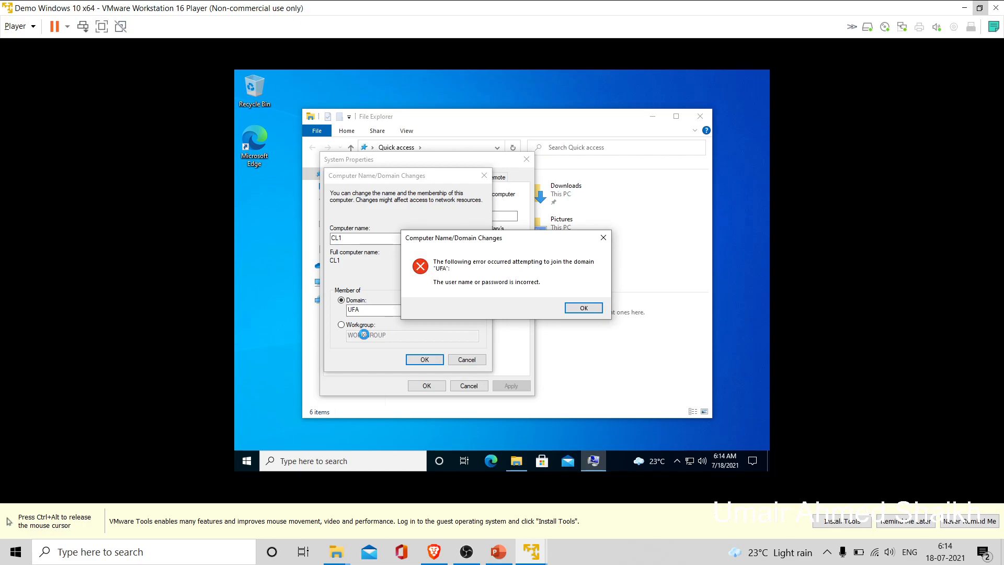
{"action": "left_click", "coordinate": [583, 309]}
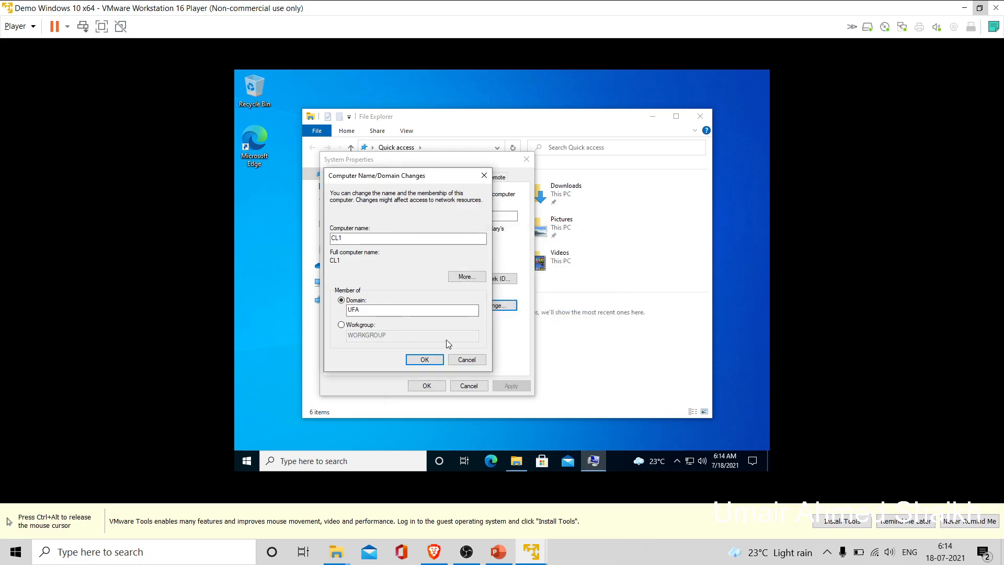
- Retry joining UFA with user 'admin' and the account password, then acknowledge the welcome message
{"action": "left_click", "coordinate": [425, 359]}
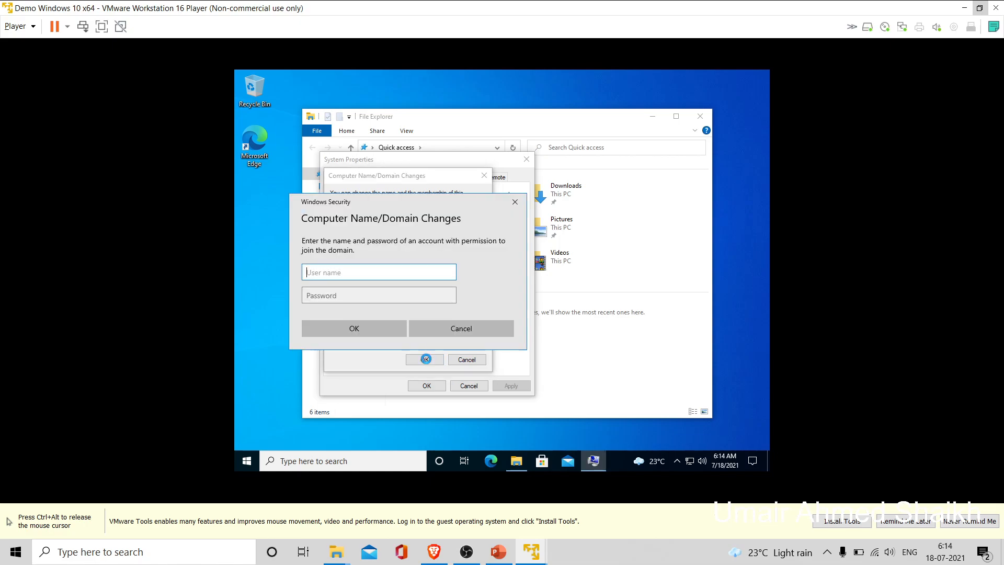
{"action": "type", "text": "admin"}
{"action": "key", "text": "Tab"}
{"action": "type", "text": "****"}
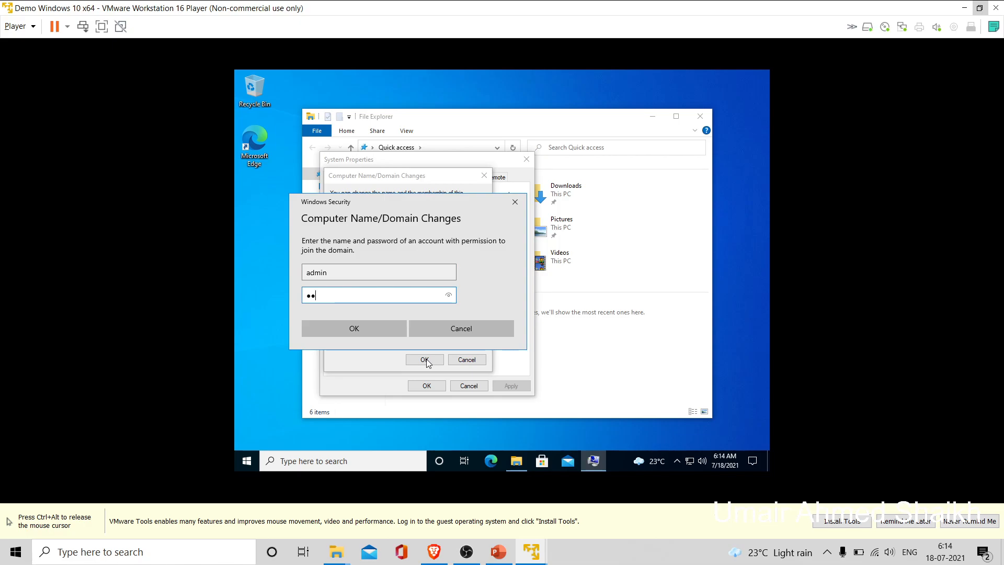
{"action": "type", "text": "*****"}
{"action": "left_click", "coordinate": [349, 328]}
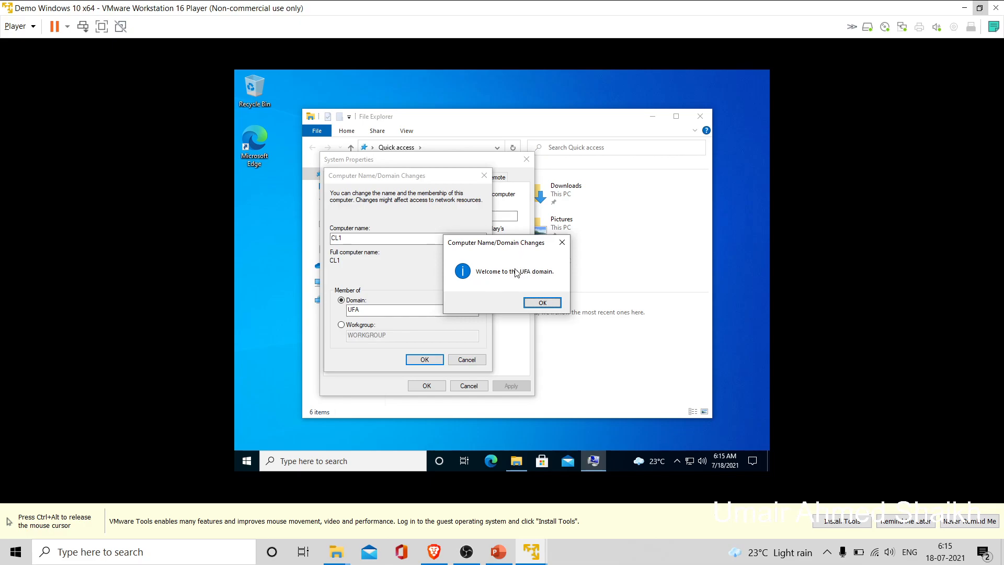
{"action": "left_click", "coordinate": [542, 304]}
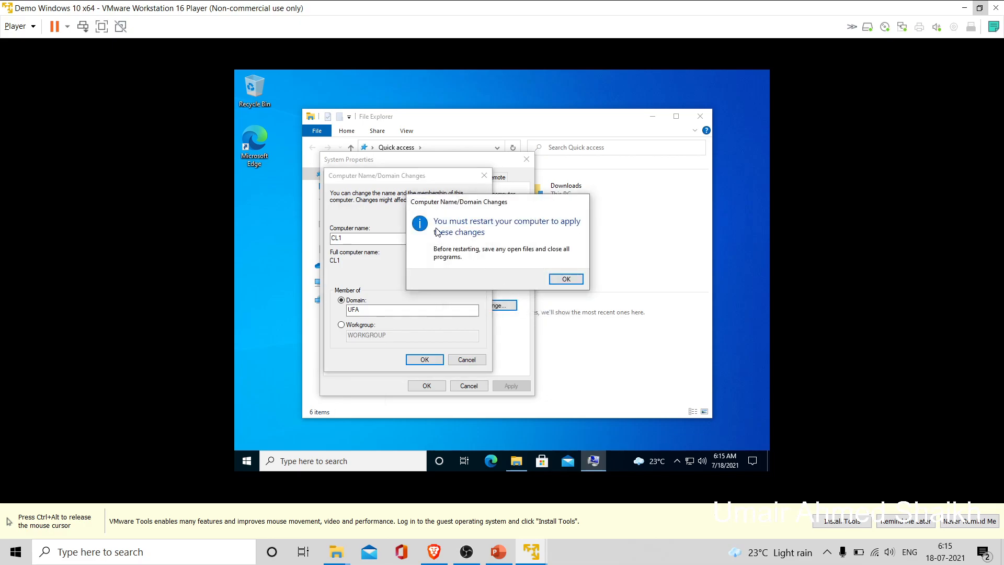
- Dismiss the restart notice, close System Properties, and restart the client now
{"action": "left_click", "coordinate": [562, 279]}
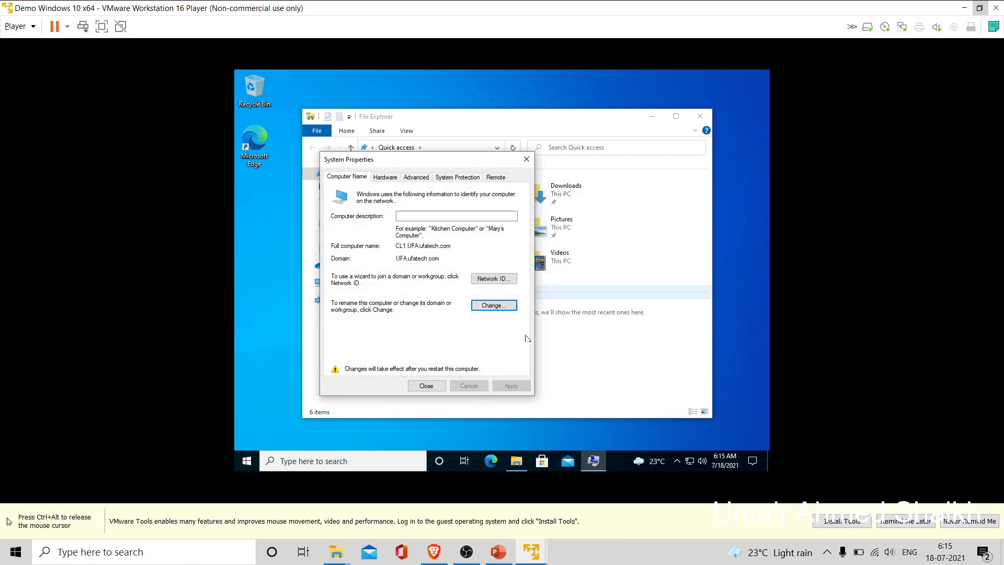
{"action": "left_click", "coordinate": [443, 386]}
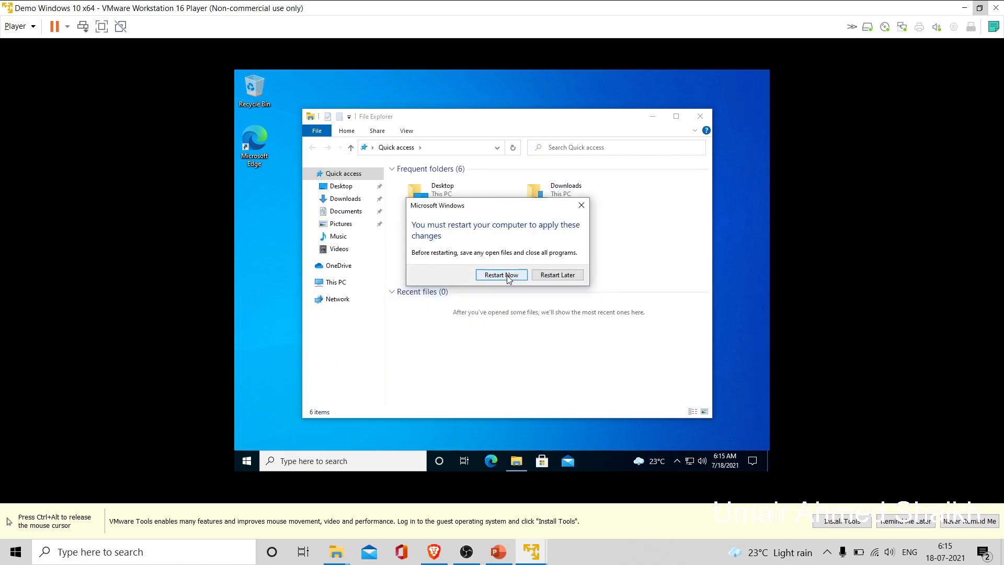
{"action": "left_click", "coordinate": [510, 276]}
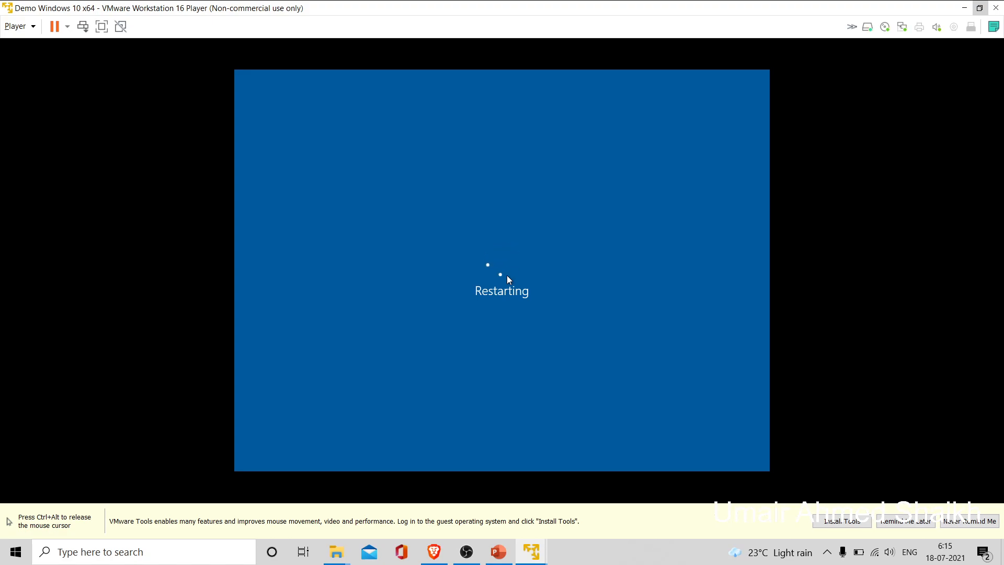
{"action": "key", "text": "ctrl+alt"}
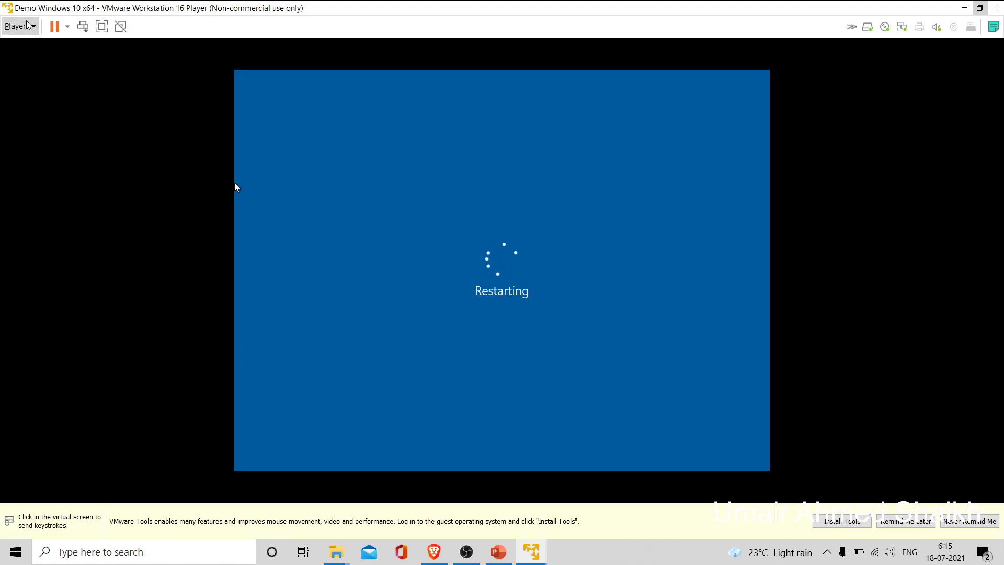
{"action": "left_click", "coordinate": [235, 183]}
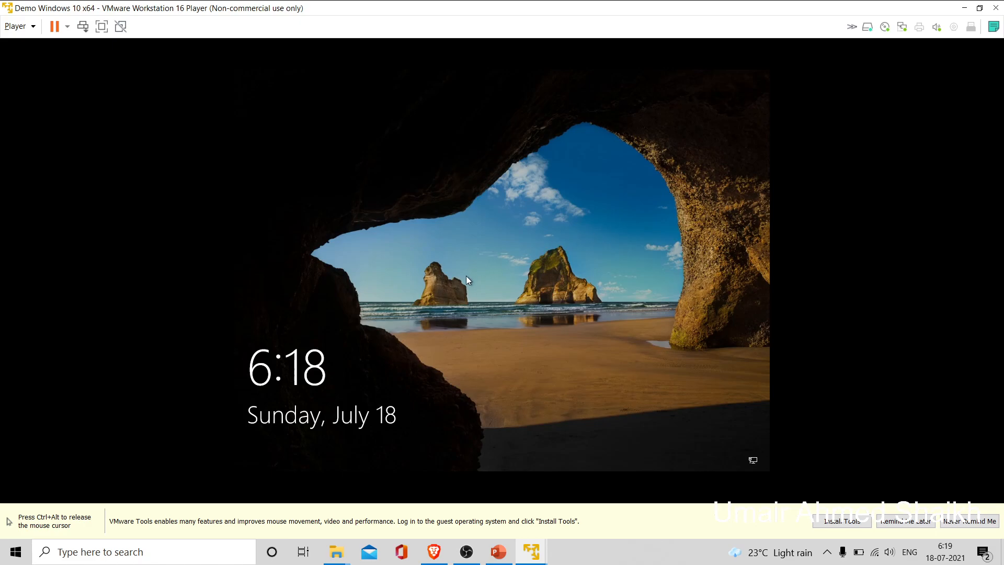
- Sign in as Other user with the domain account 'admin' and its password
{"action": "left_click", "coordinate": [466, 275]}
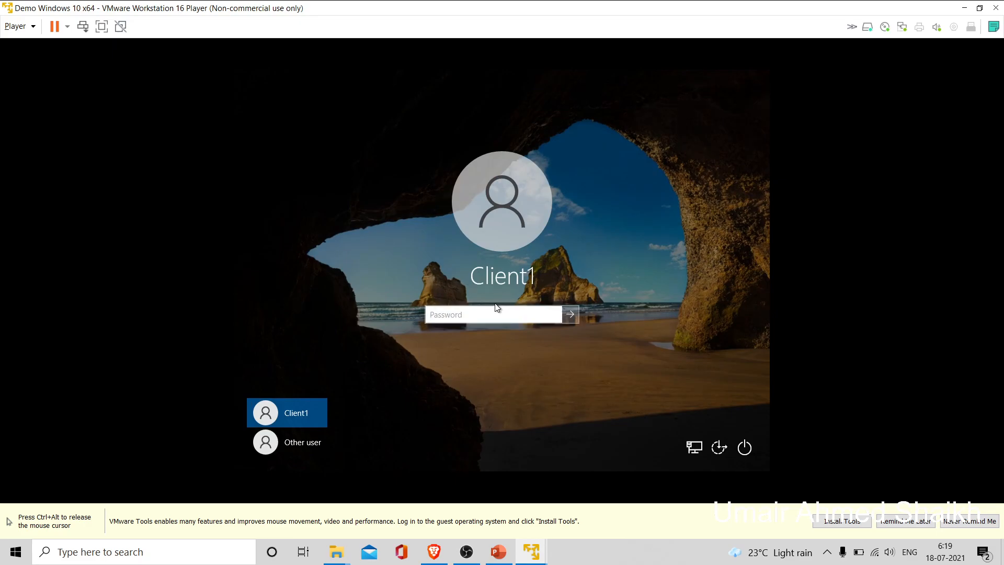
{"action": "left_click", "coordinate": [315, 437]}
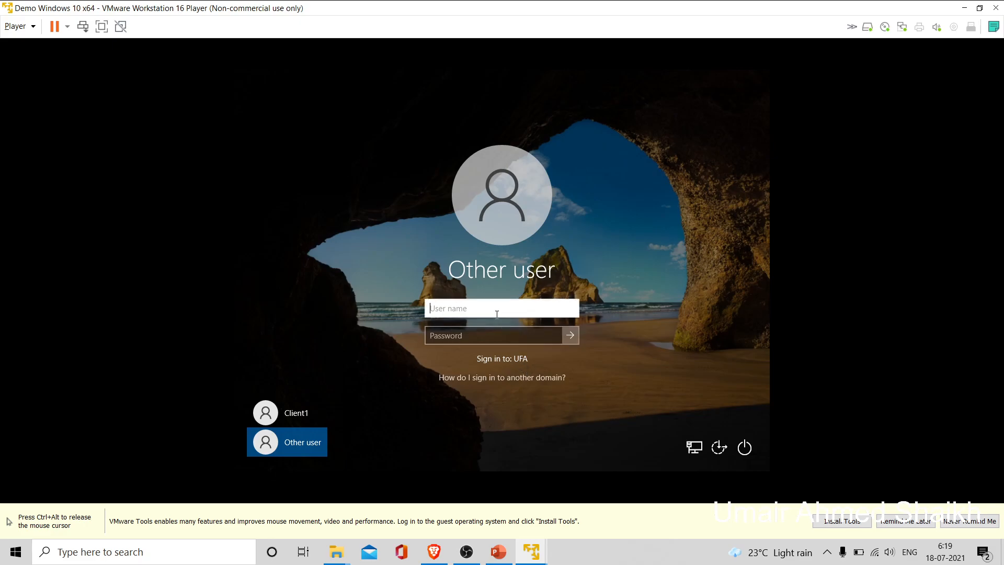
{"action": "type", "text": "admin"}
{"action": "key", "text": "Tab"}
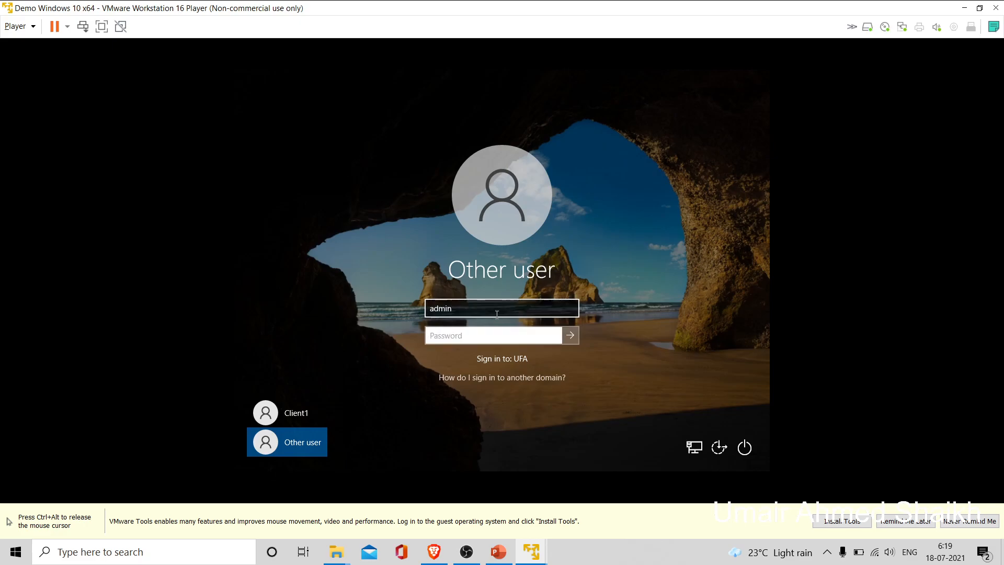
{"action": "type", "text": "*********"}
{"action": "left_click", "coordinate": [570, 334]}
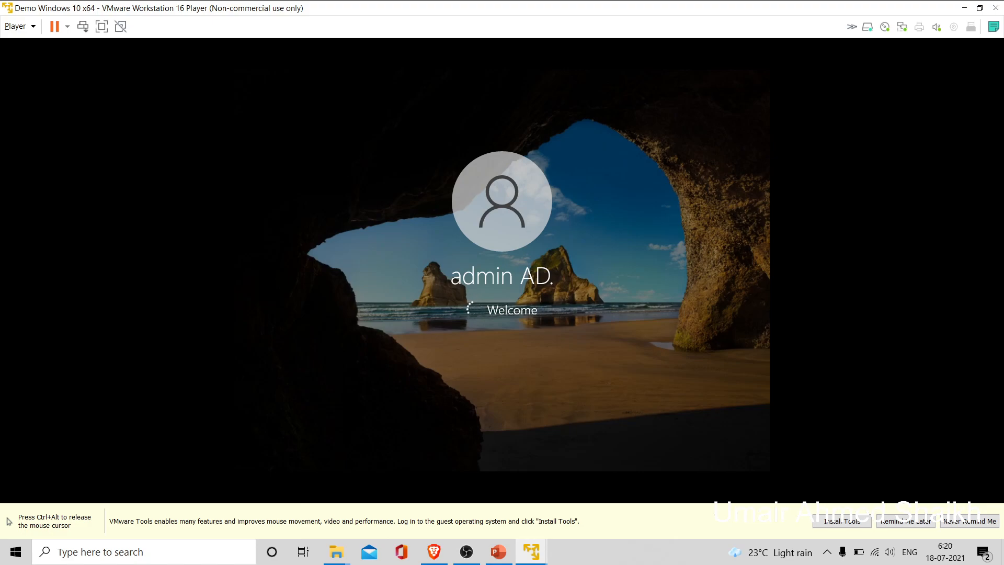
{"action": "key", "text": "ctrl+alt"}
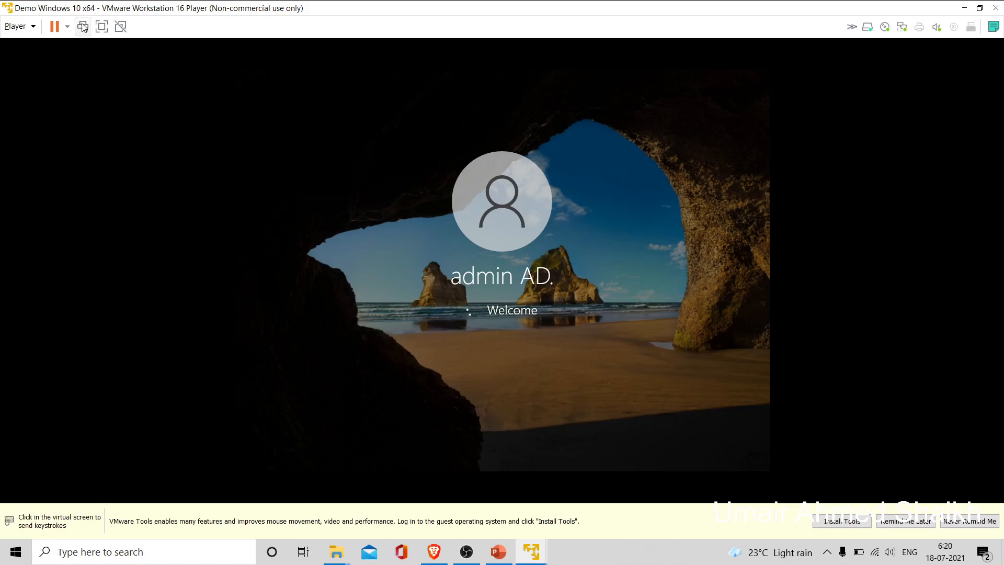
{"action": "left_click", "coordinate": [397, 282]}
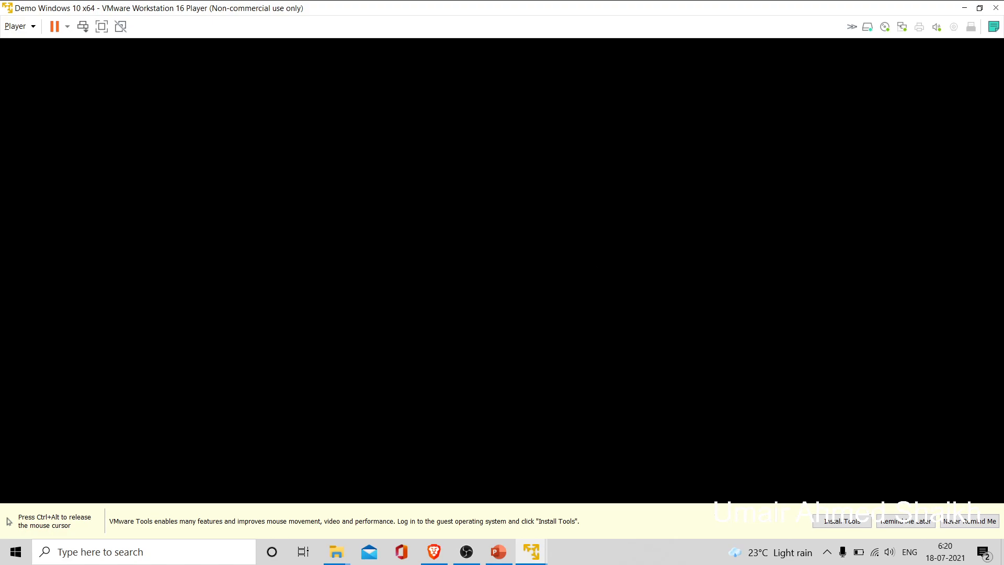
{"action": "key", "text": "ctrl+alt"}
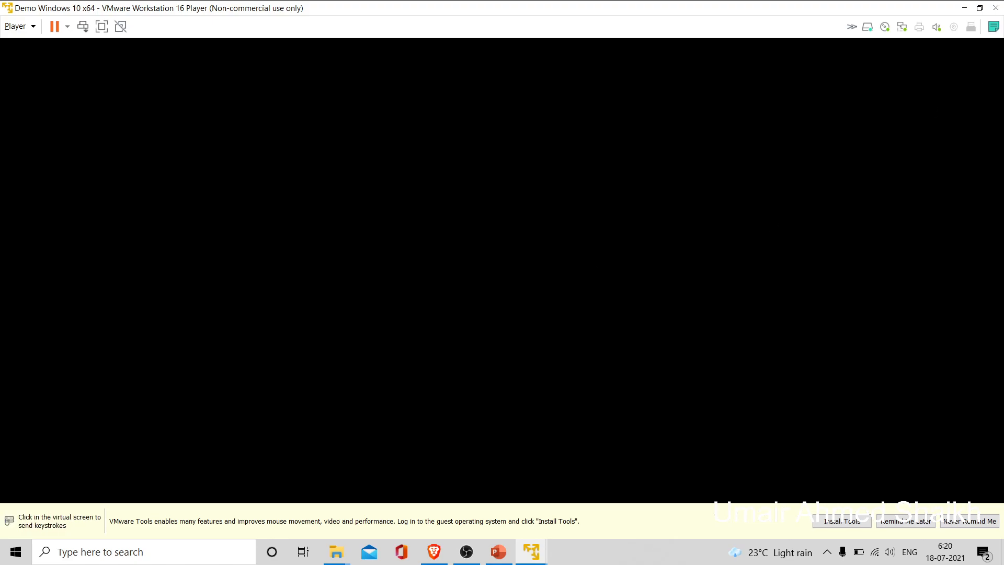
- Bring the Server 2019 VM forward, clear Command Prompt and network windows, and launch Server Manager
{"action": "left_click", "coordinate": [984, 13]}
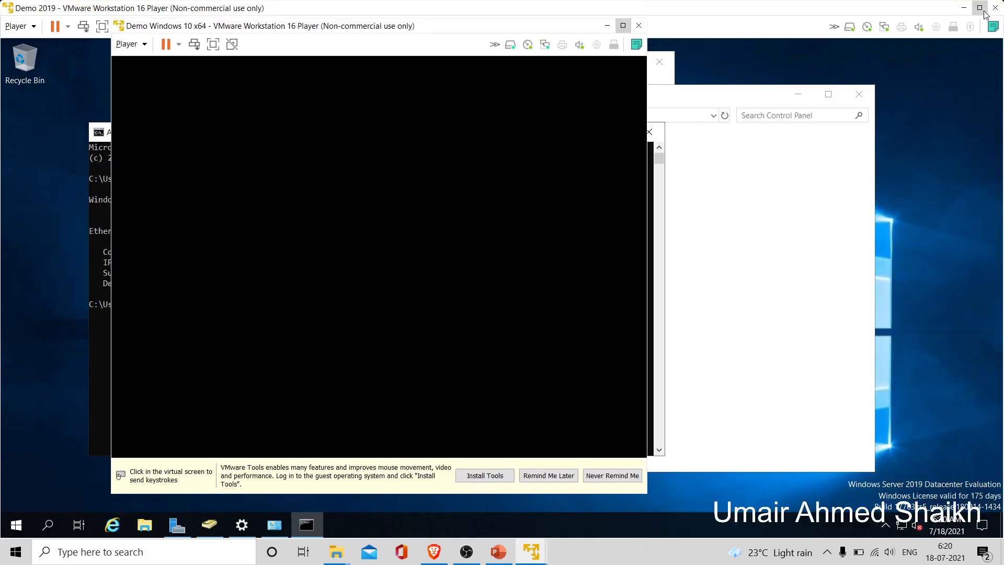
{"action": "left_click", "coordinate": [663, 84]}
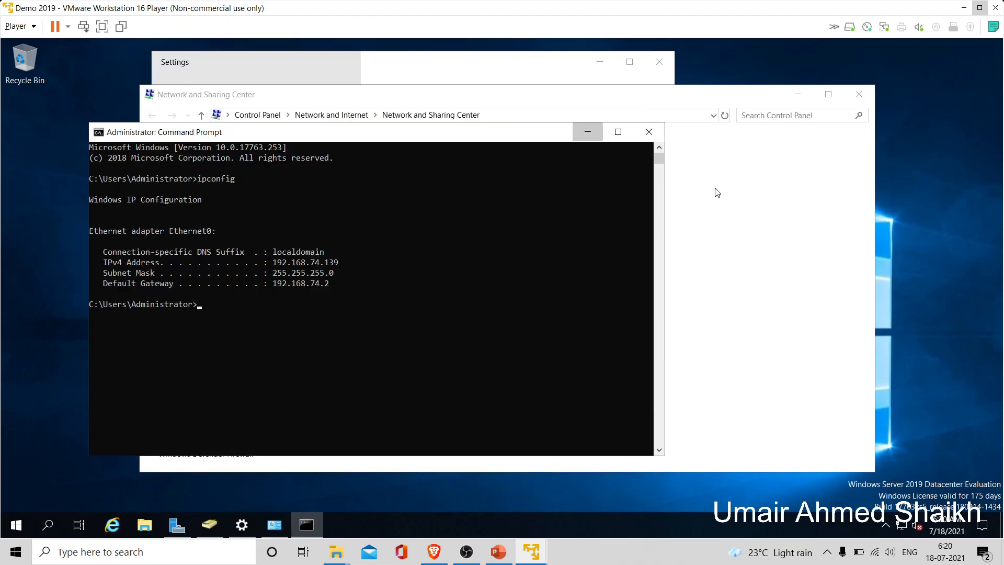
{"action": "left_click", "coordinate": [587, 132]}
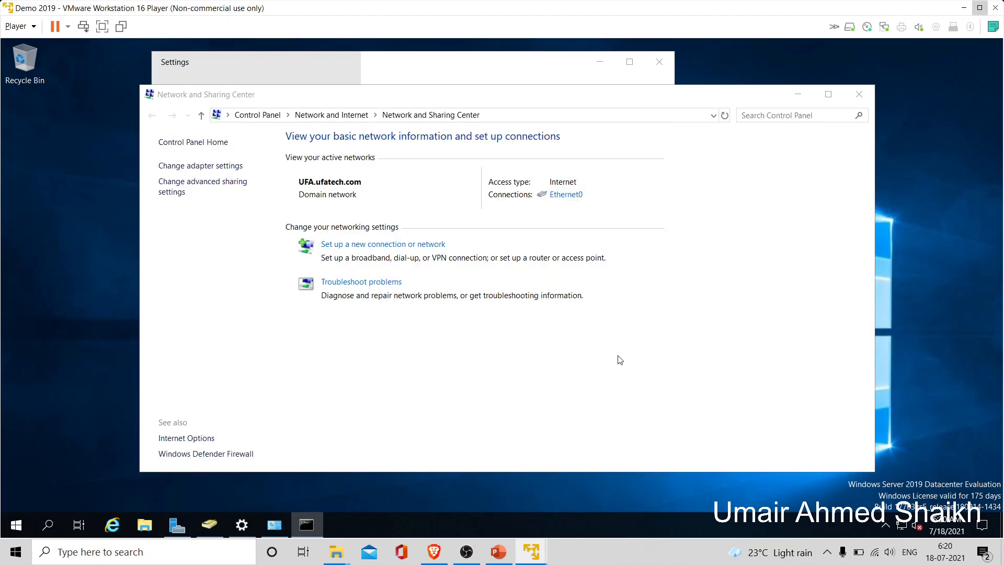
{"action": "left_click", "coordinate": [861, 99]}
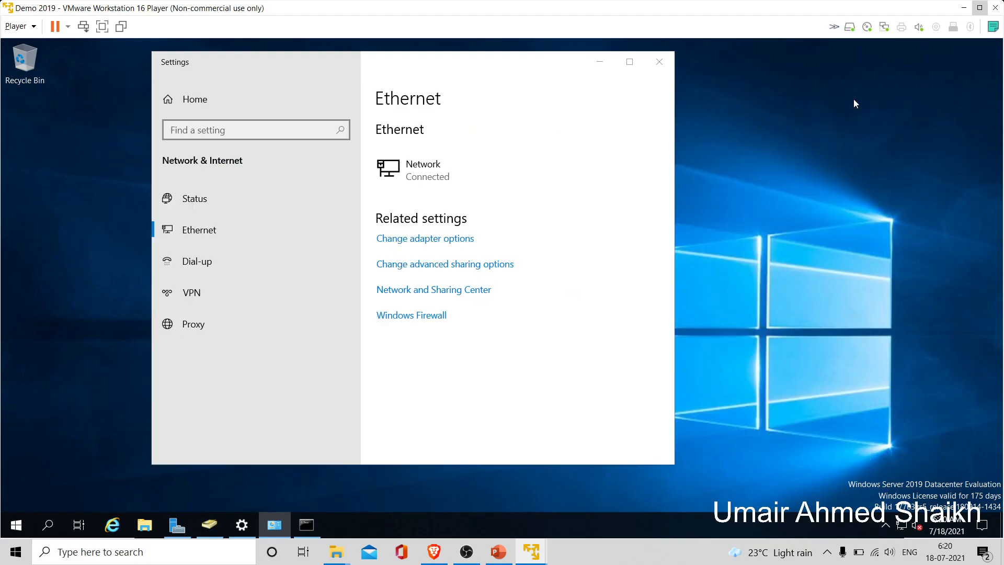
{"action": "left_click", "coordinate": [660, 63]}
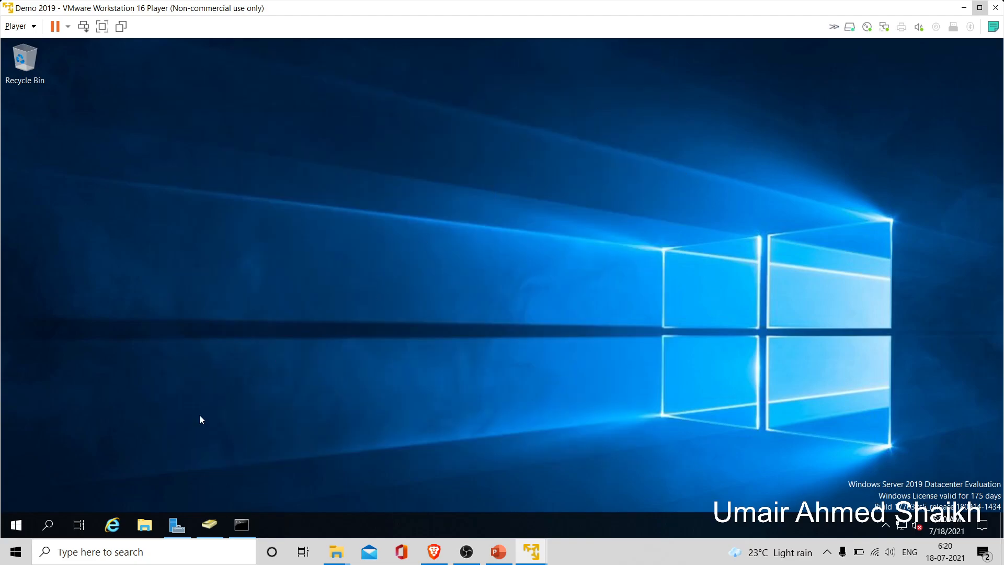
{"action": "left_click", "coordinate": [177, 526]}
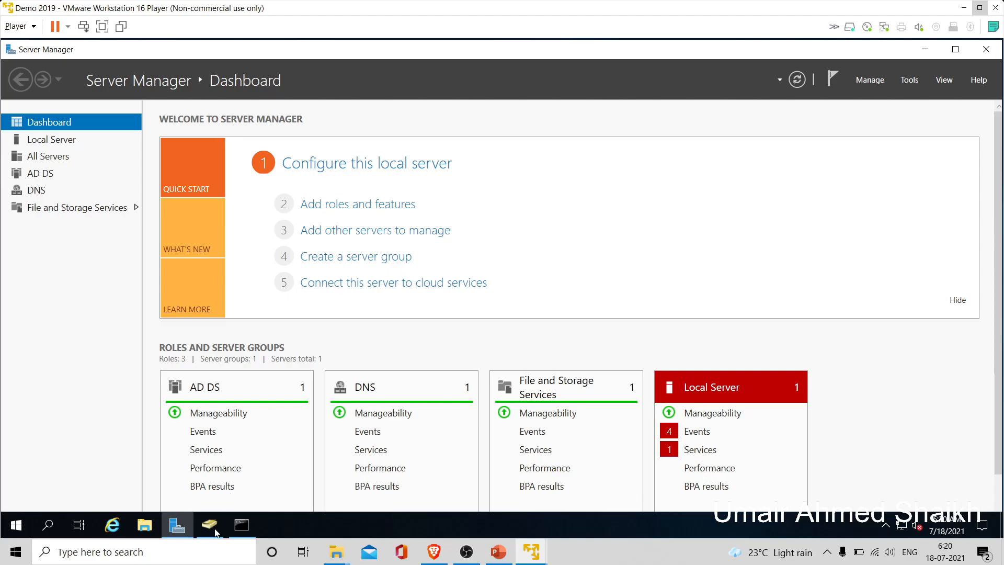
- Open Active Directory Users and Computers from Tools and select CL1 under UFA.ufatech.com Computers
{"action": "left_click", "coordinate": [906, 81]}
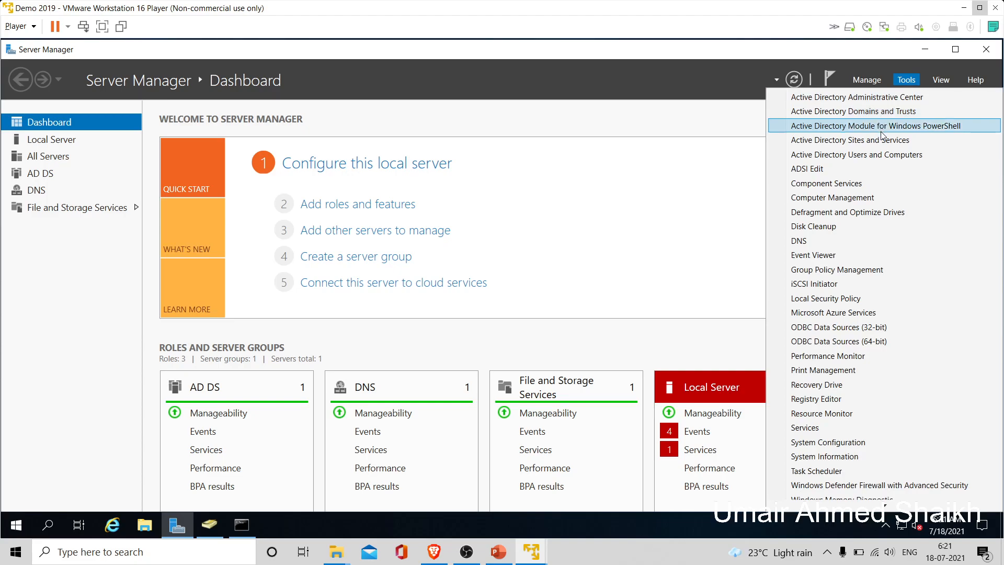
{"action": "left_click", "coordinate": [882, 155]}
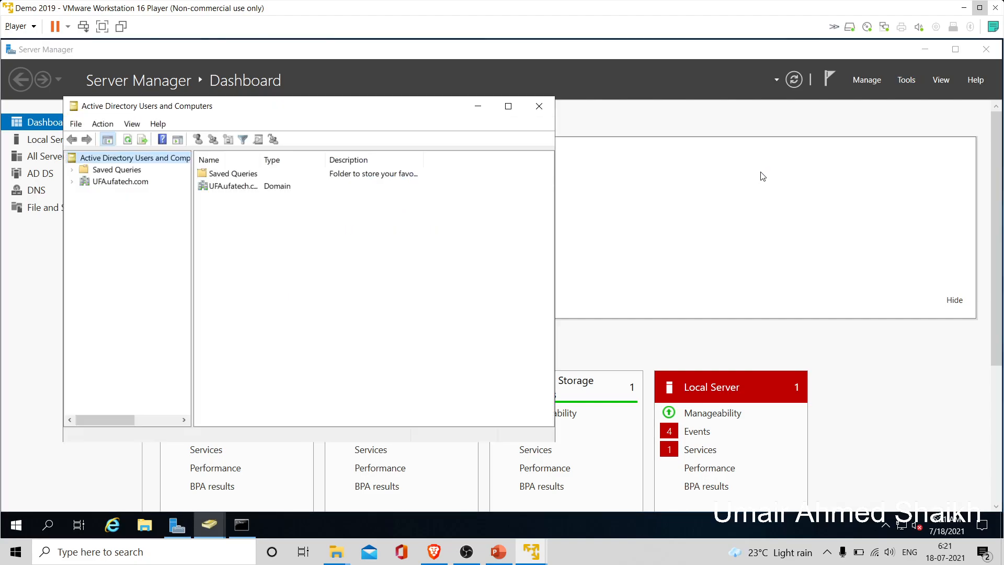
{"action": "left_click", "coordinate": [72, 183]}
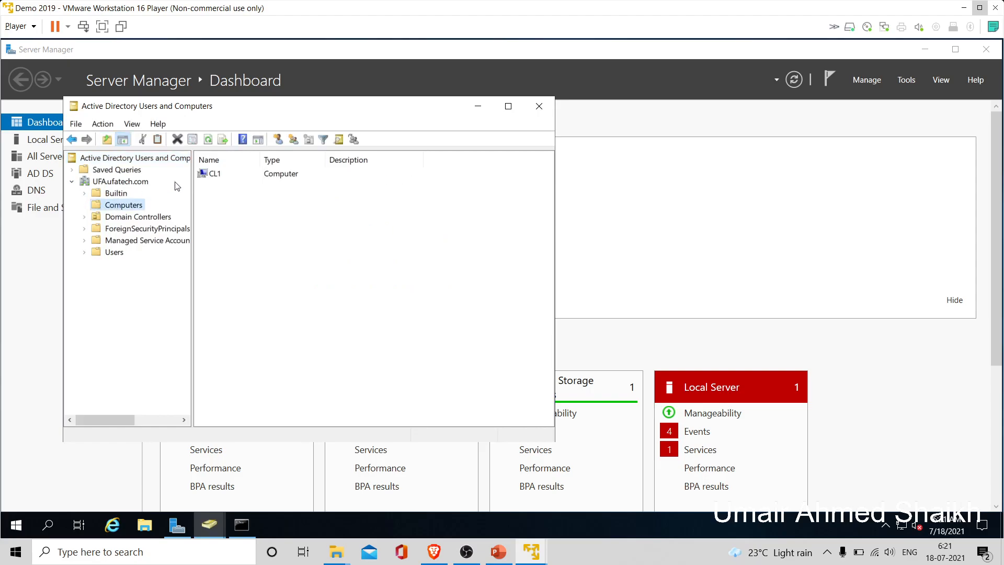
{"action": "left_click", "coordinate": [224, 181]}
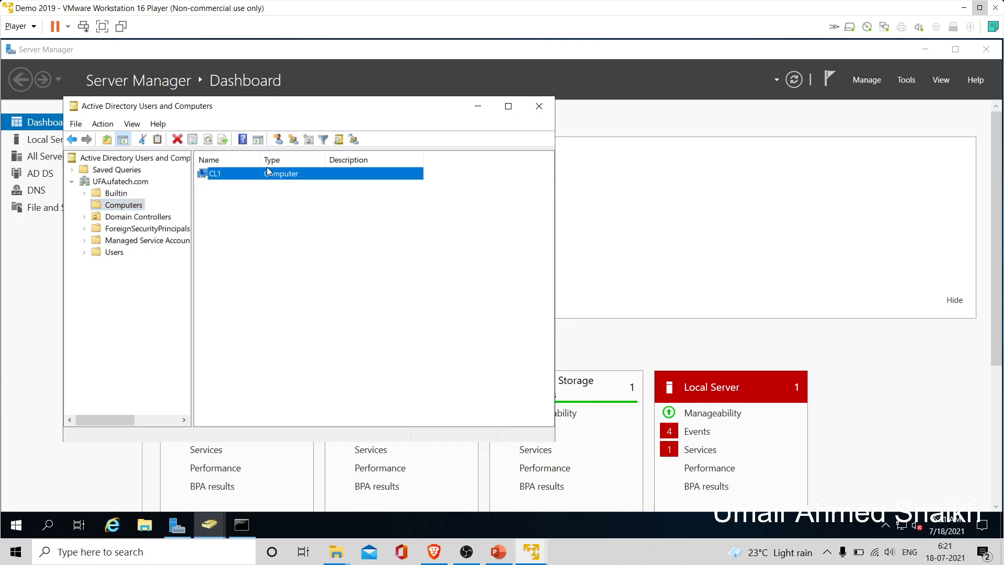
{"action": "left_click_drag", "start_coordinate": [374, 110], "coordinate": [447, 111]}
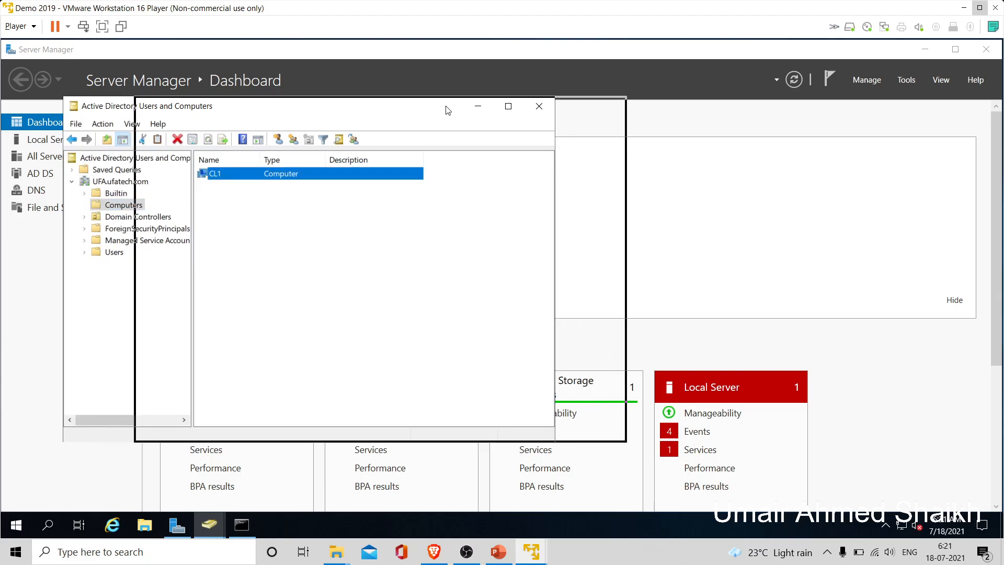